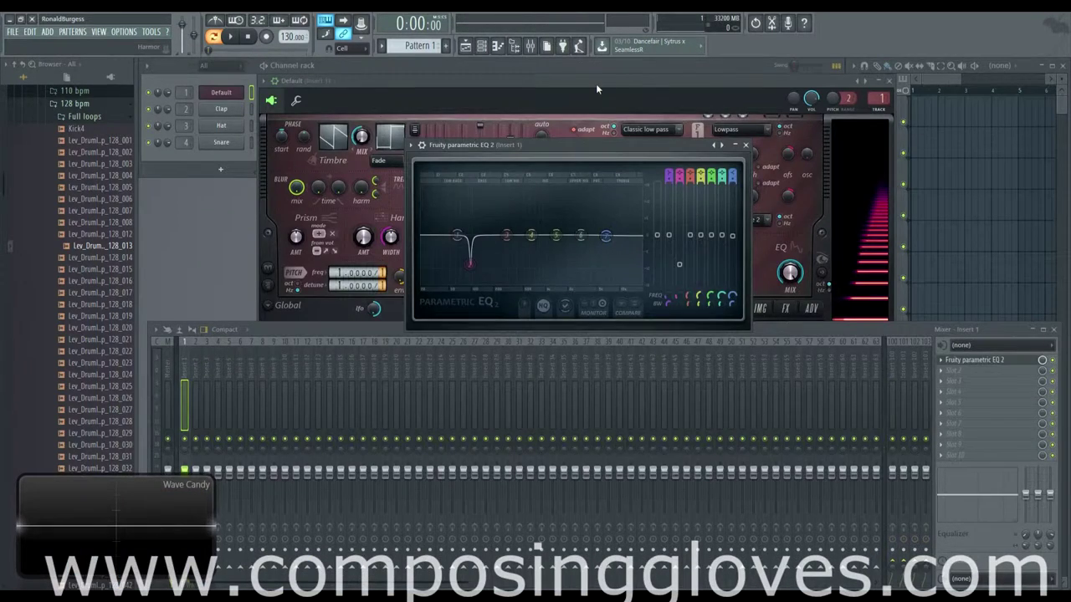
# Step: Load the Default preset in the Harmor synth on the first channel
pyautogui.click(595, 84)
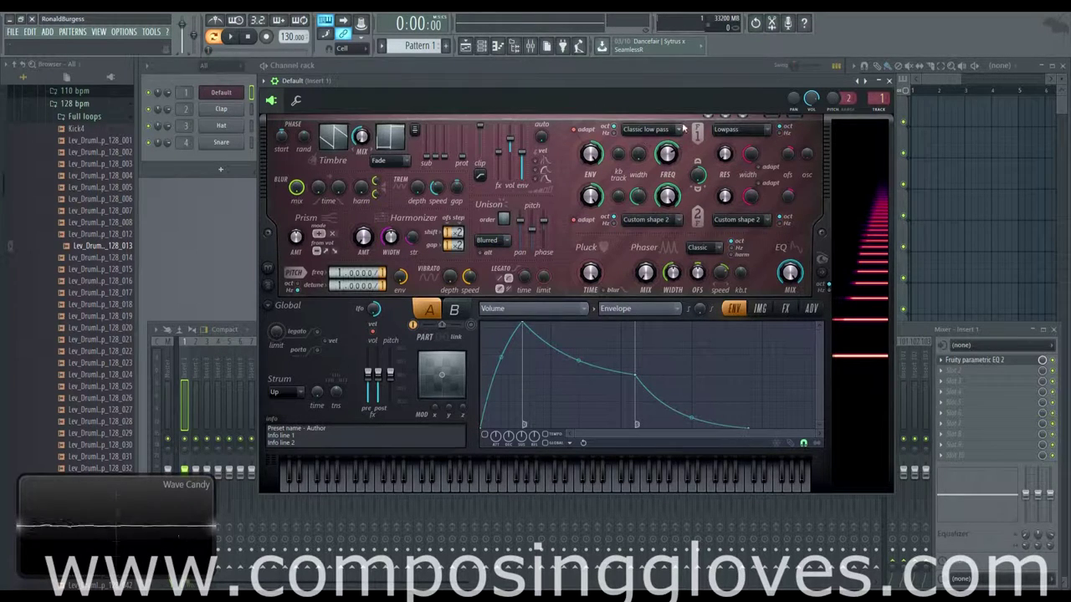
pyautogui.rightClick(857, 81)
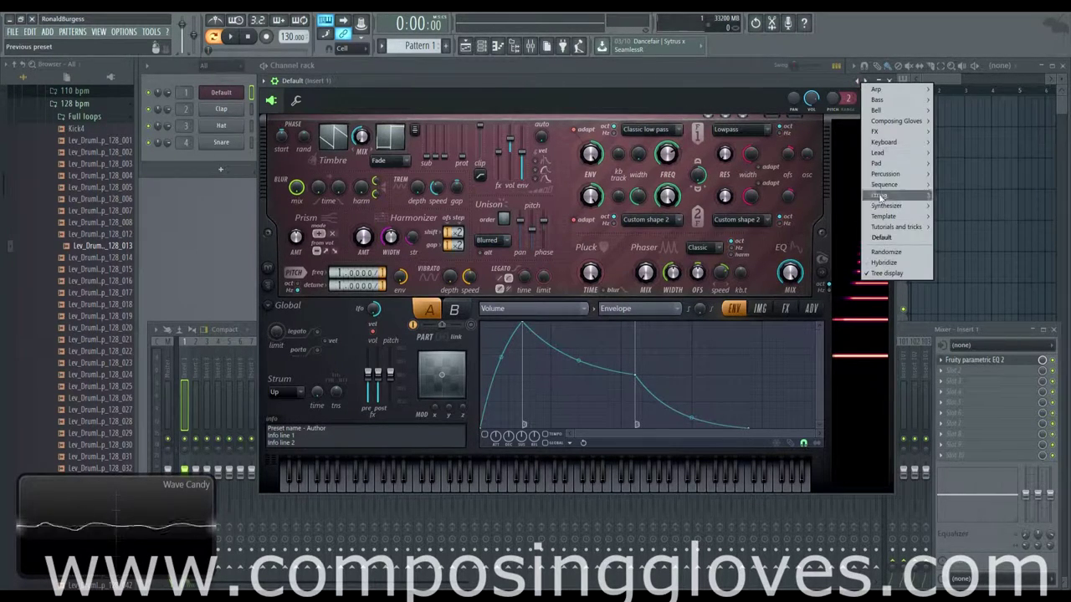
pyautogui.click(881, 237)
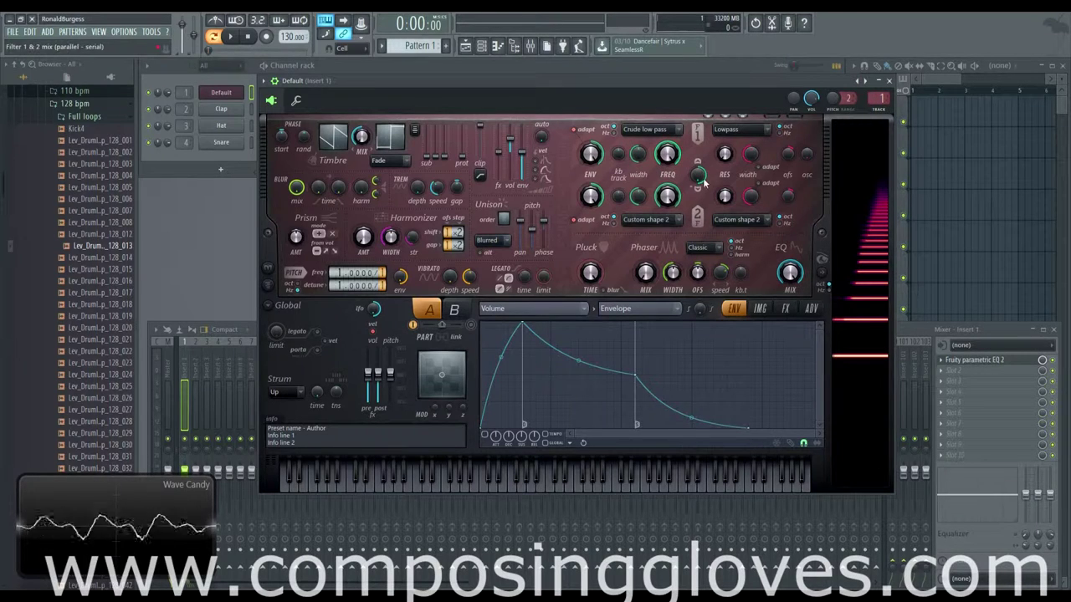
# Step: Sweep filter 1's frequency down and back up, and set the filter's shape to Classic low pass
pyautogui.moveTo(667, 154); pyautogui.dragTo(666, 177)
pyautogui.moveTo(666, 136); pyautogui.dragTo(667, 119)
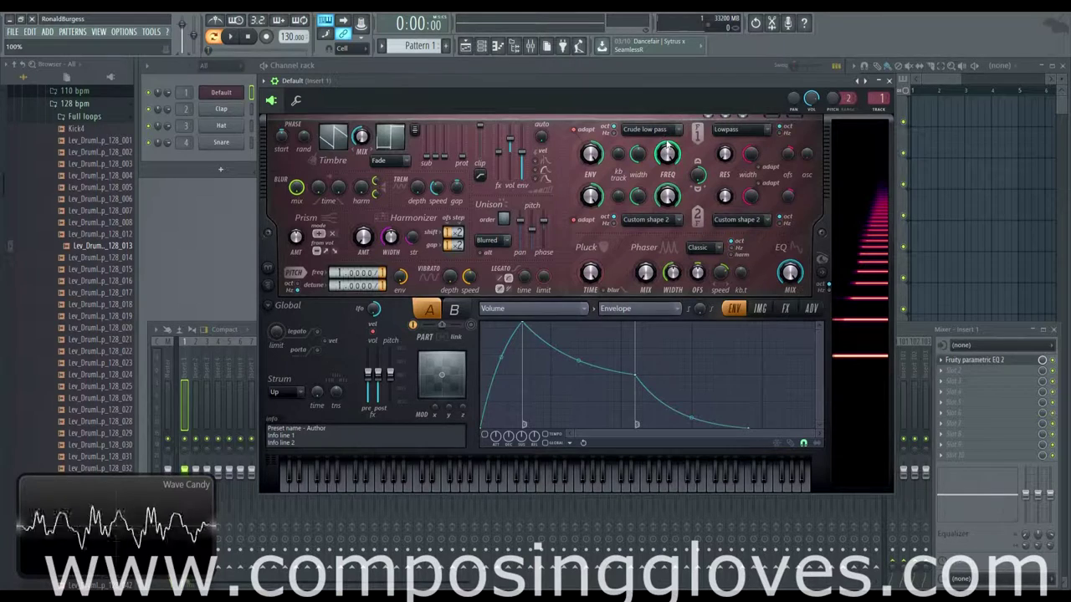
pyautogui.click(668, 130)
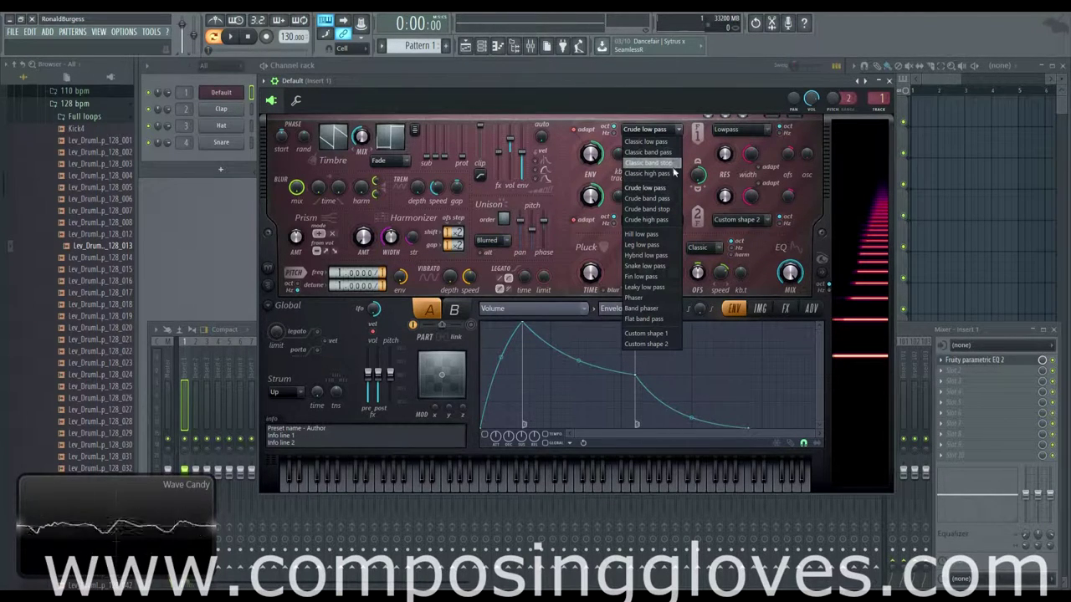
pyautogui.click(661, 143)
# Step: Raise the band 2 dip in the Fruity parametric EQ 2 on Insert 1 to about -1.2 dB at 108 Hz and close the EQ
pyautogui.click(975, 360)
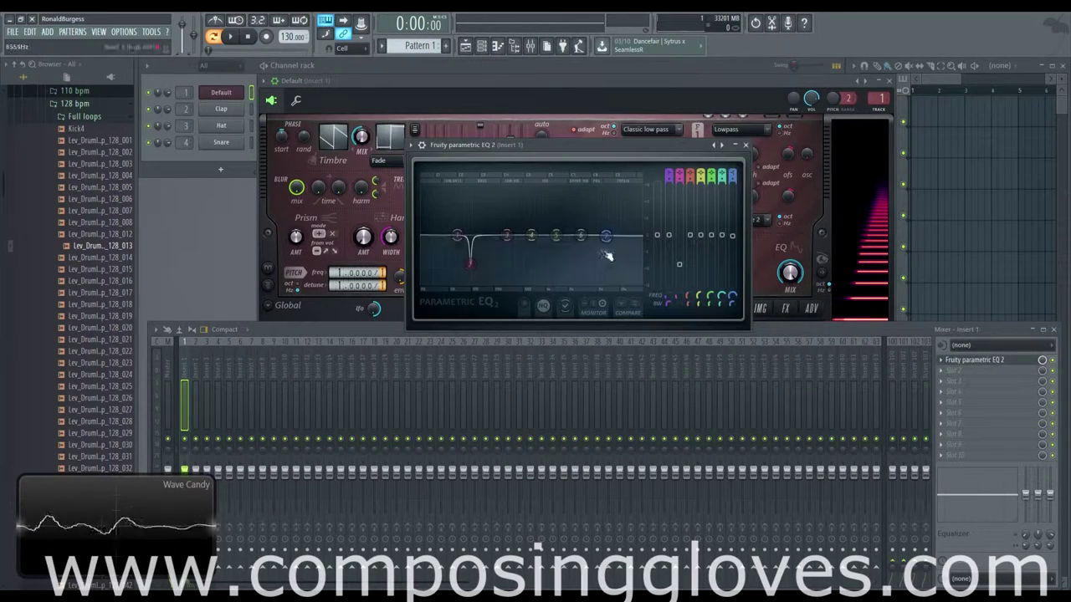
pyautogui.moveTo(469, 261); pyautogui.dragTo(474, 239)
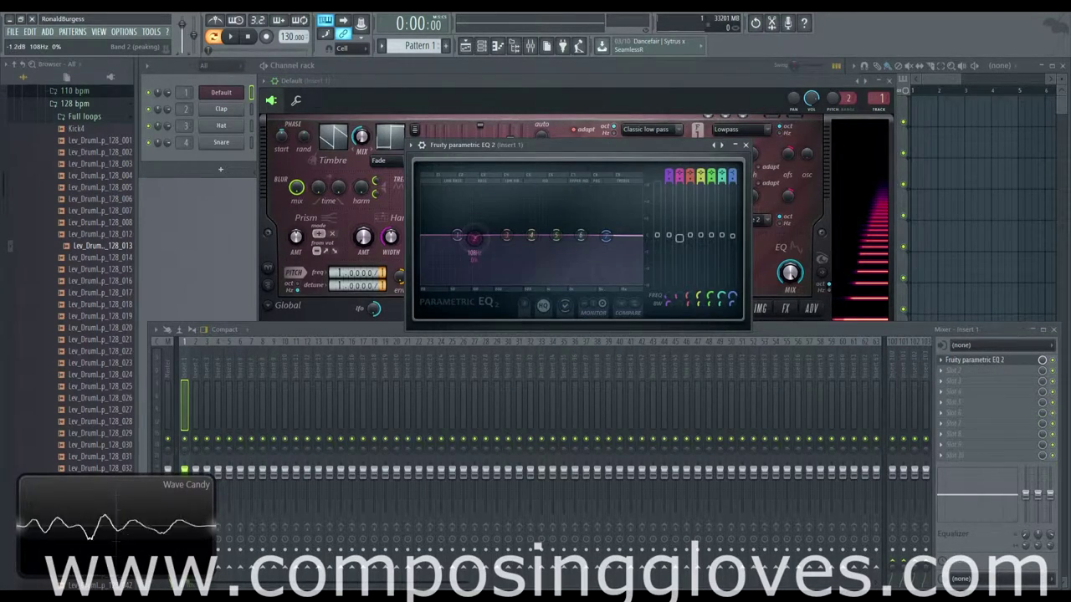
pyautogui.click(745, 145)
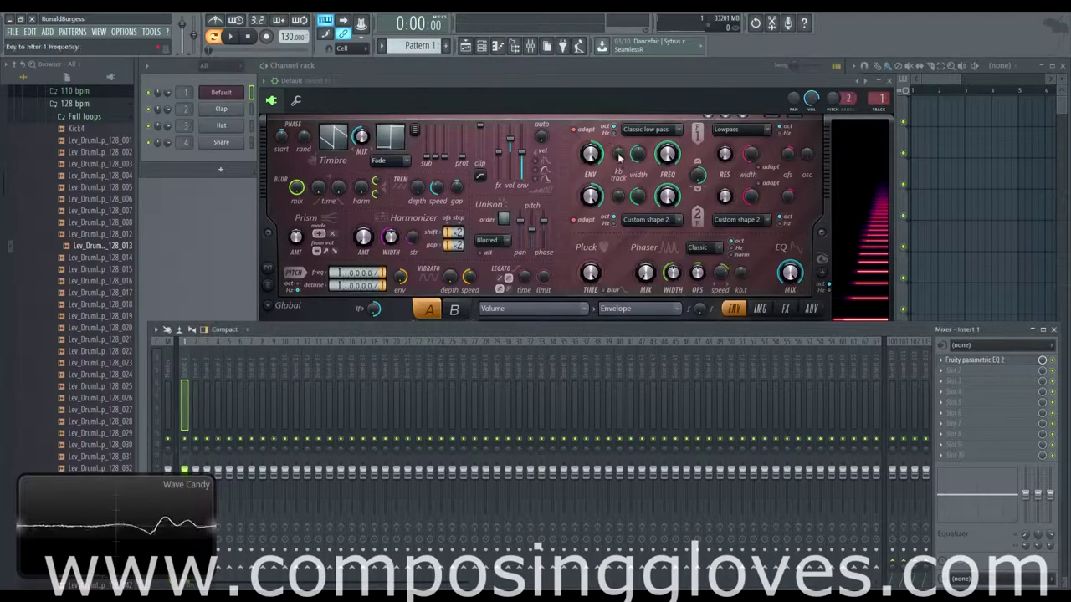
# Step: Try the Crude high pass shape on filter 1, switch it to Crude low pass, and inspect the harmonics in the spectrogram
pyautogui.click(678, 134)
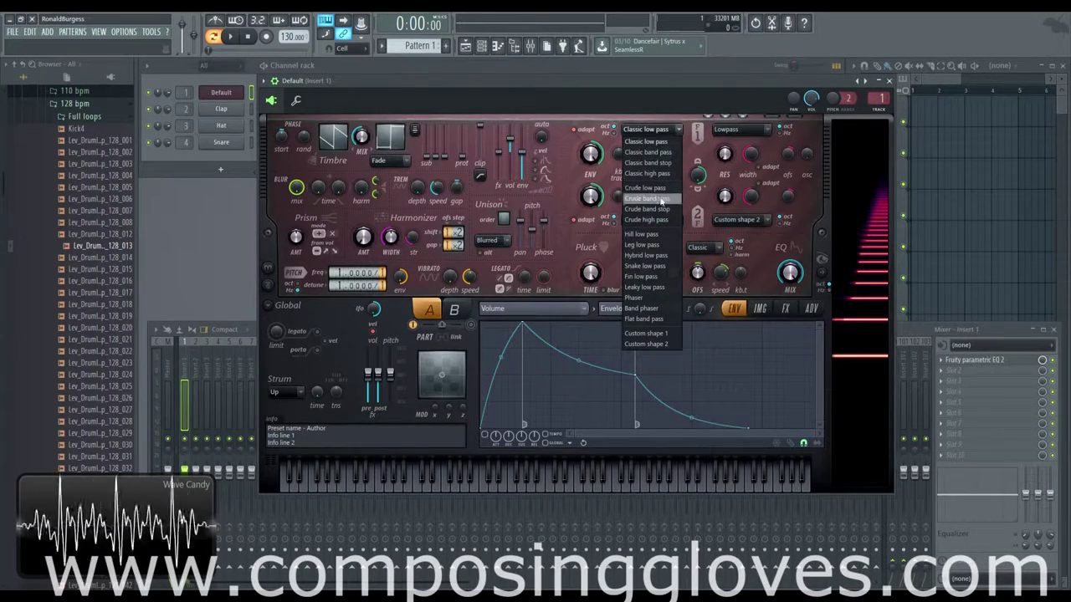
pyautogui.click(661, 219)
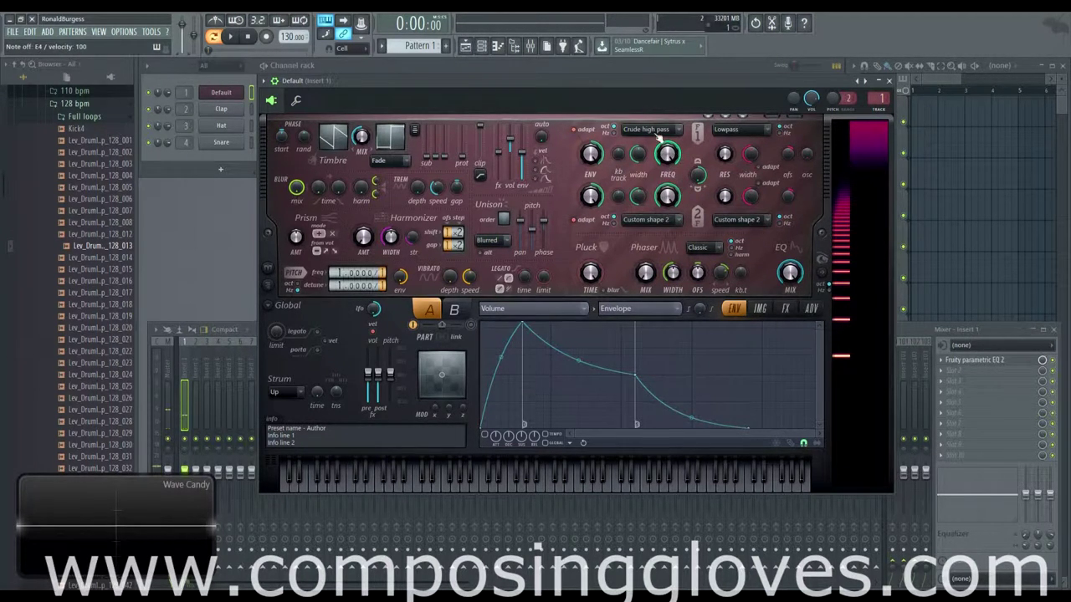
pyautogui.click(654, 132)
pyautogui.click(644, 138)
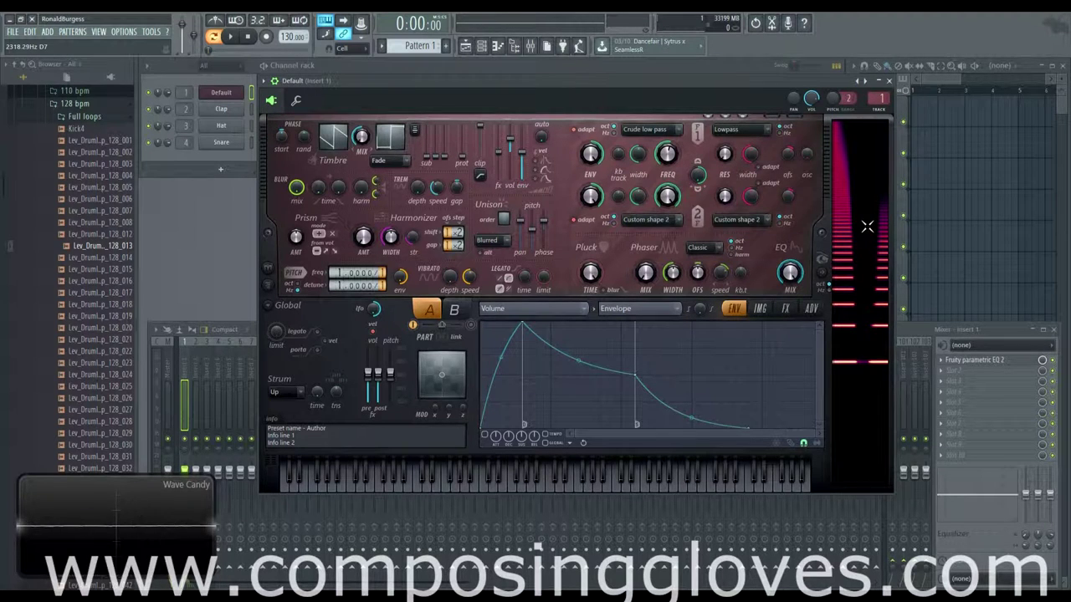
pyautogui.click(841, 140)
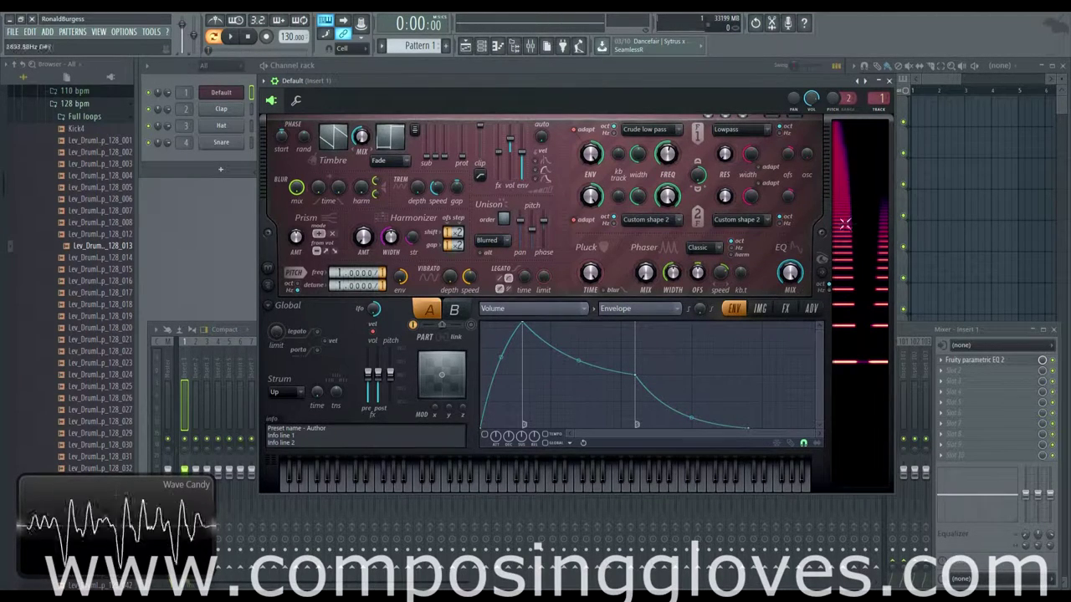
# Step: Set filter 1's shape to Classic low pass, raise its frequency, and inspect the slope in the spectrogram
pyautogui.click(650, 130)
pyautogui.click(670, 141)
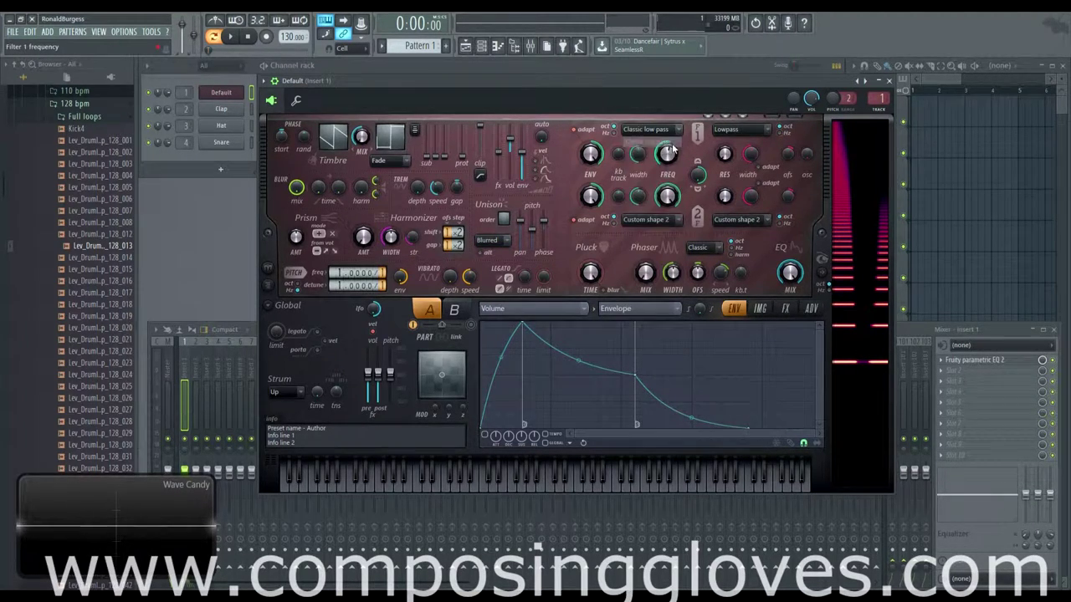
pyautogui.moveTo(666, 156); pyautogui.dragTo(666, 126)
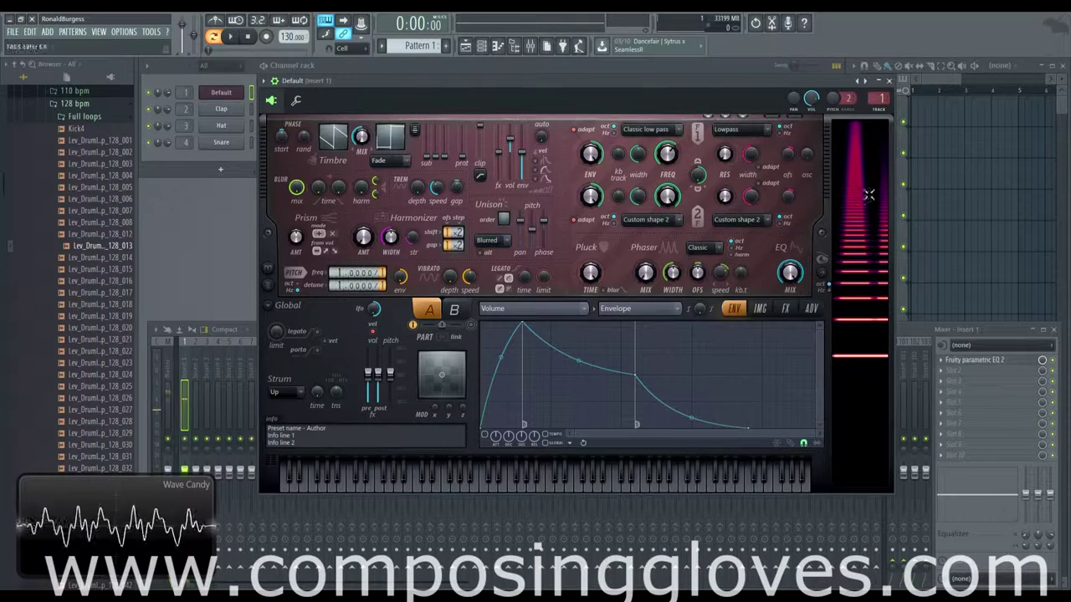
pyautogui.click(861, 226)
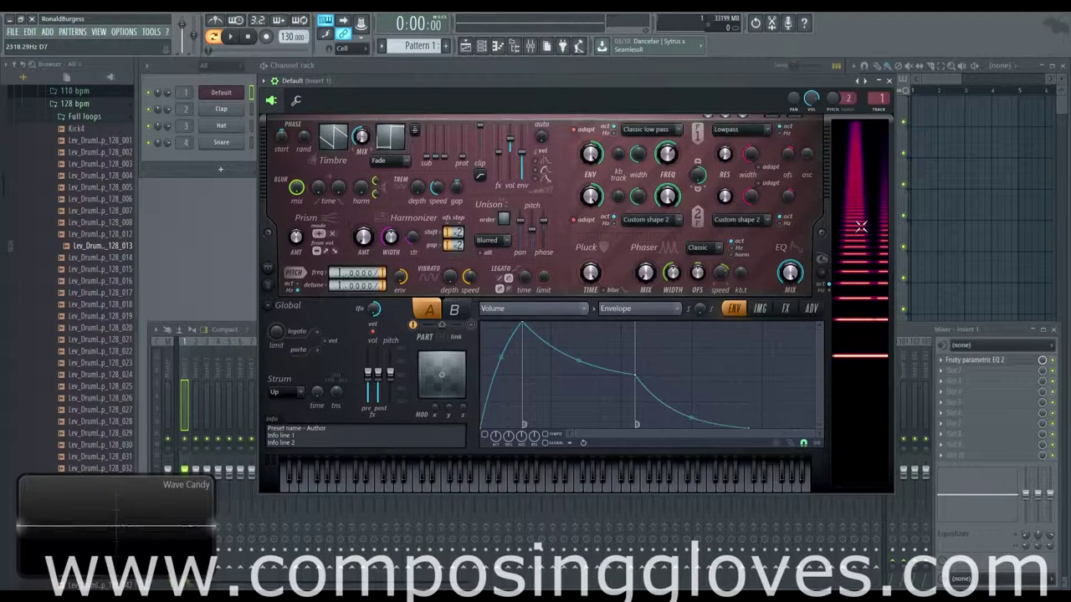
# Step: Try the Snake low pass shape on filter 1 and audition a note
pyautogui.click(648, 129)
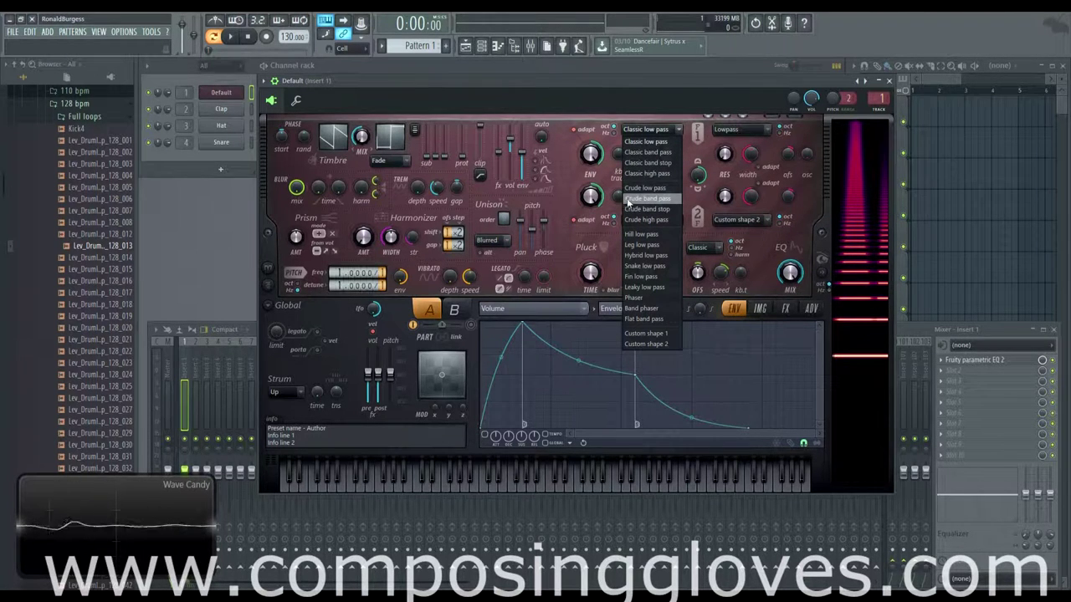
pyautogui.click(650, 267)
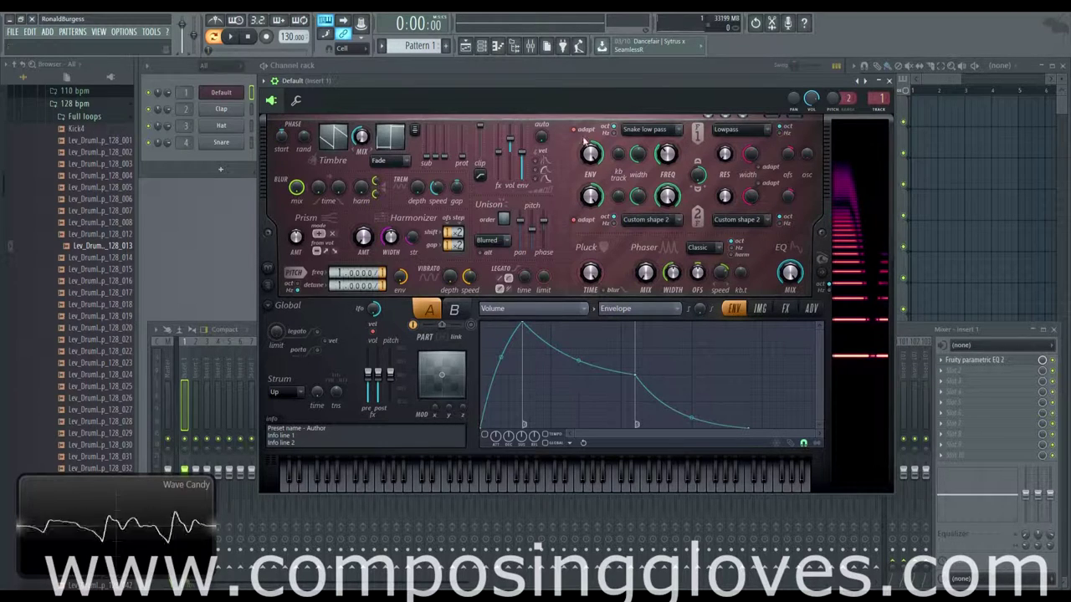
pyautogui.click(463, 481)
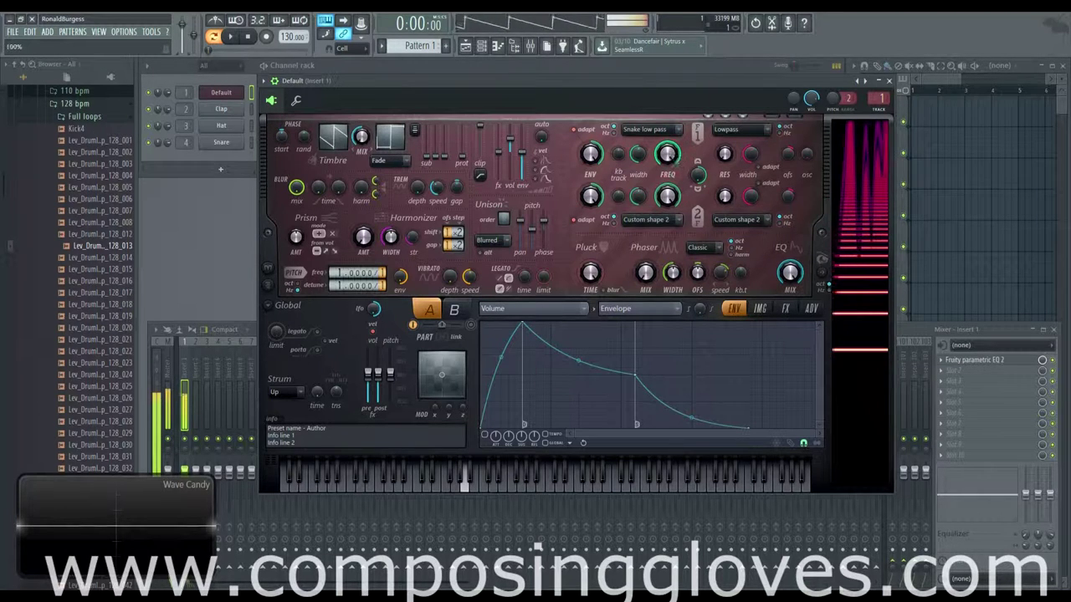
# Step: Try the Fin low pass and Hybrid low pass shapes on filter 1 and examine the cutoff area in the spectrogram
pyautogui.click(649, 131)
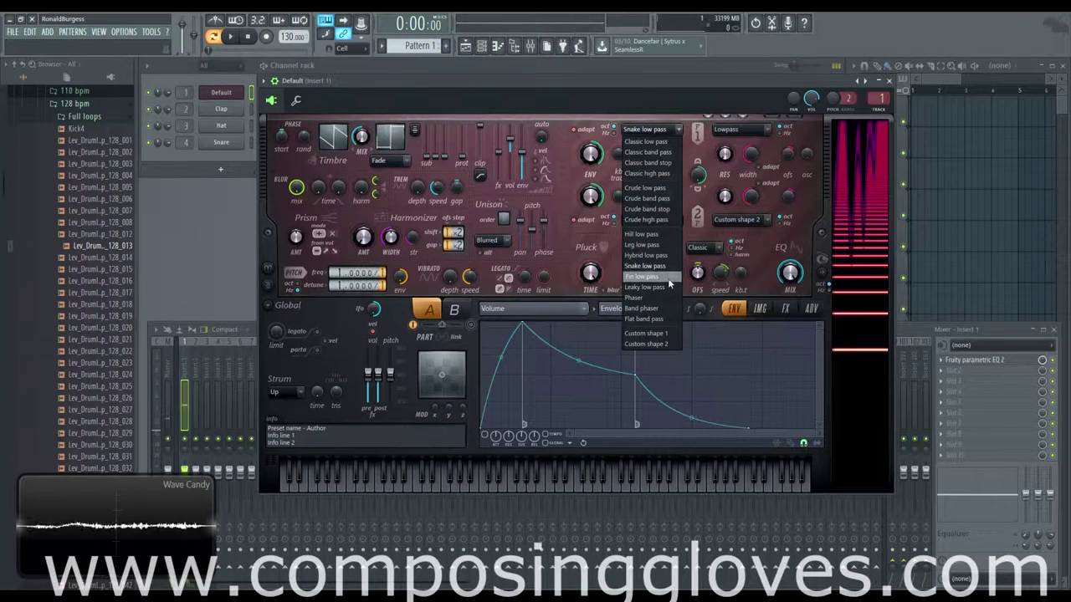
pyautogui.click(668, 280)
pyautogui.click(676, 130)
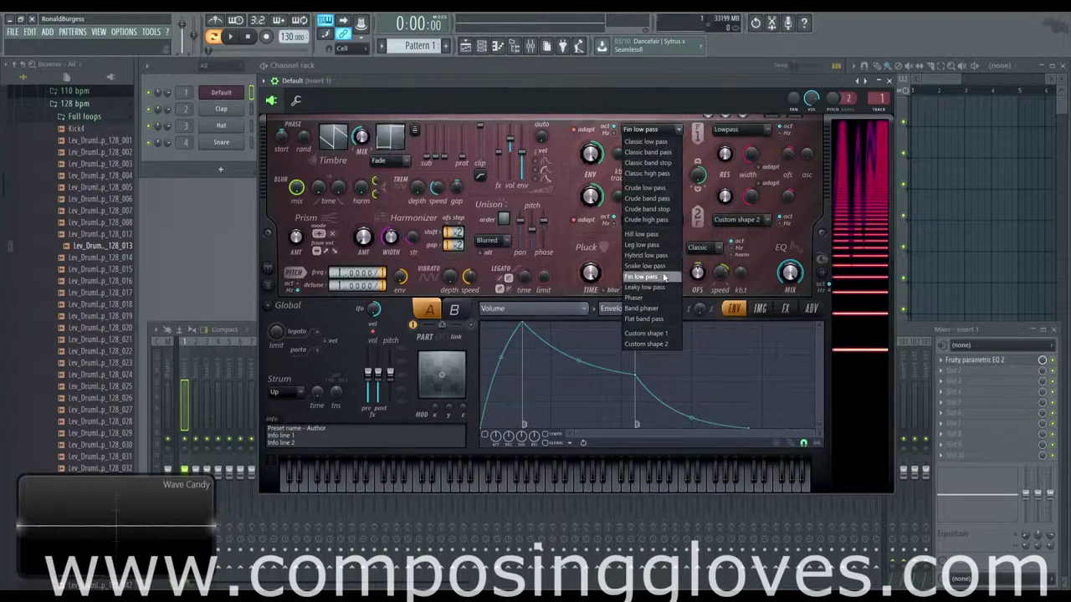
pyautogui.click(656, 256)
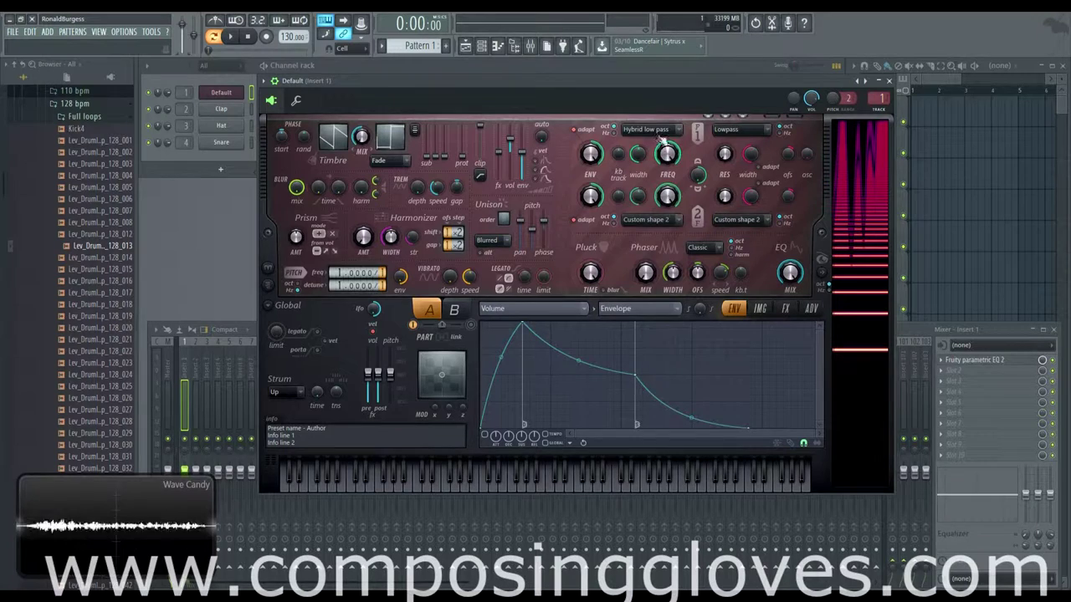
pyautogui.click(661, 134)
pyautogui.click(674, 241)
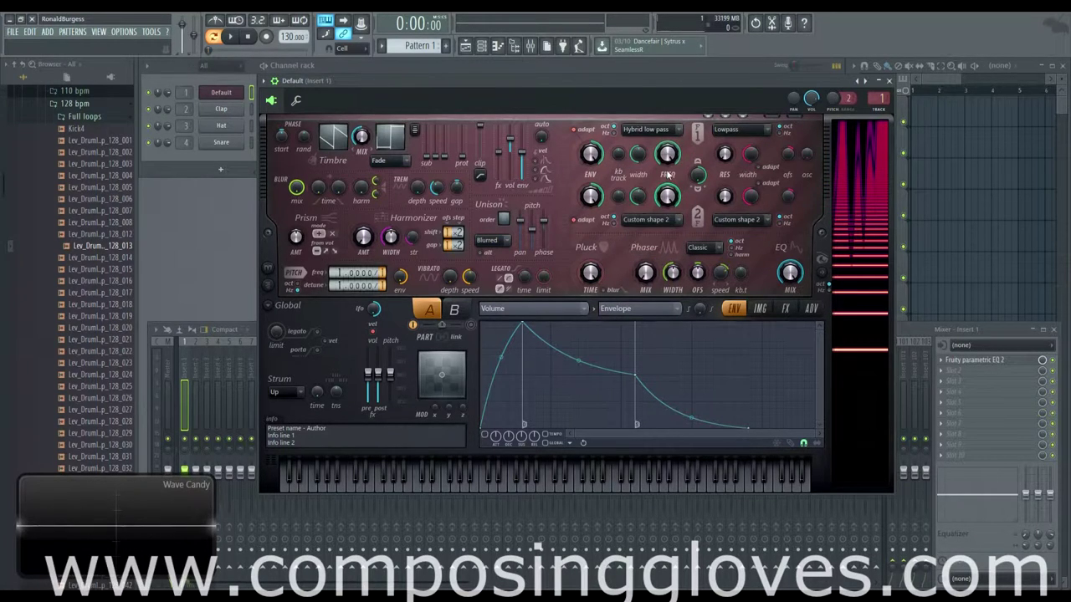
pyautogui.click(865, 156)
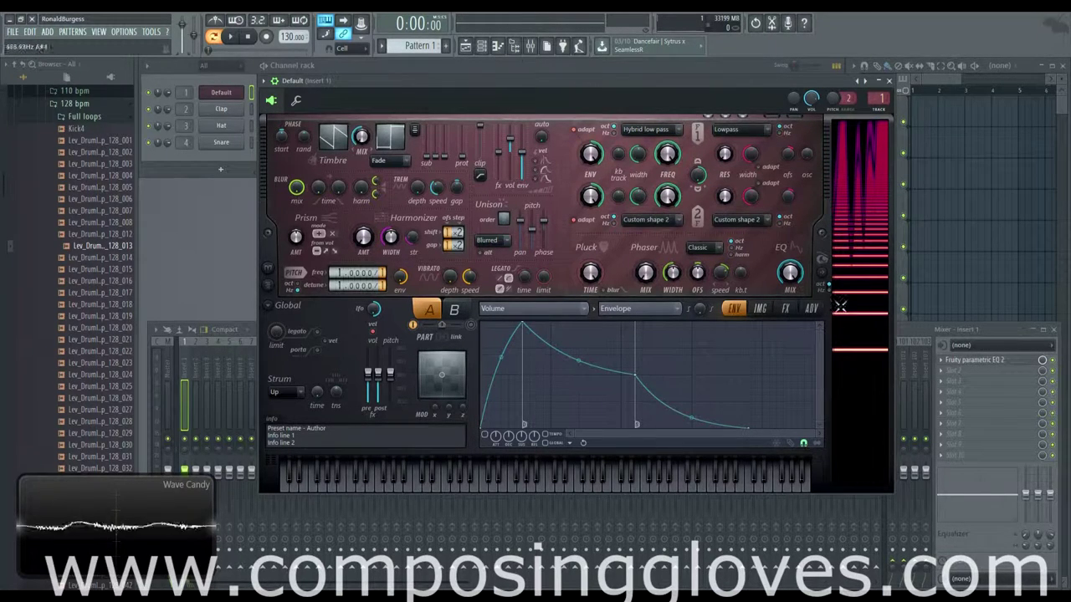
pyautogui.click(864, 209)
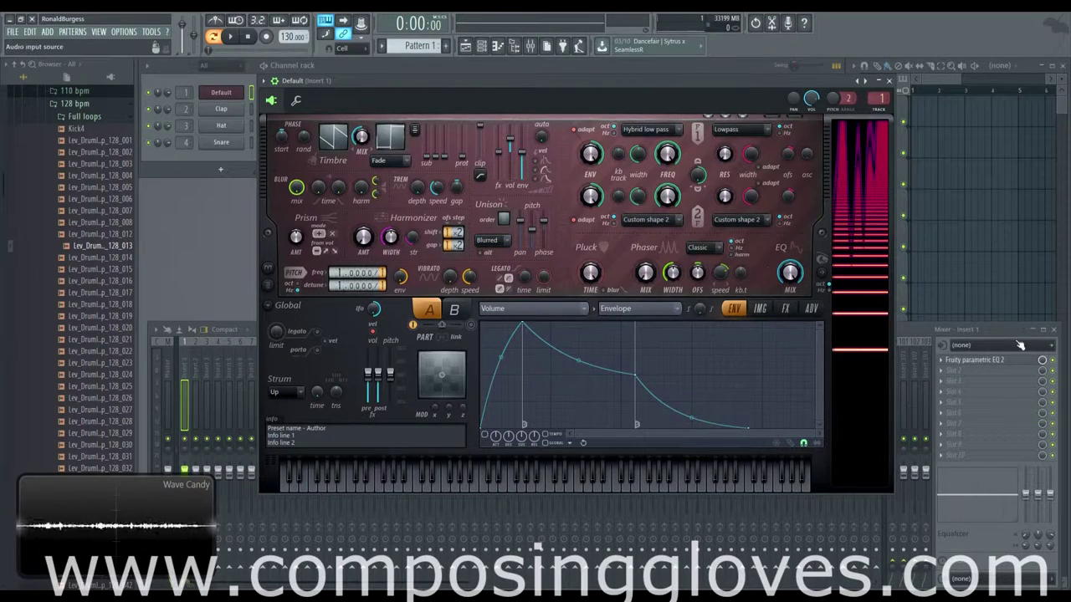
# Step: Change band 7 of Insert 1's Fruity parametric EQ 2 to a low pass and move its cutoff slightly higher
pyautogui.click(997, 362)
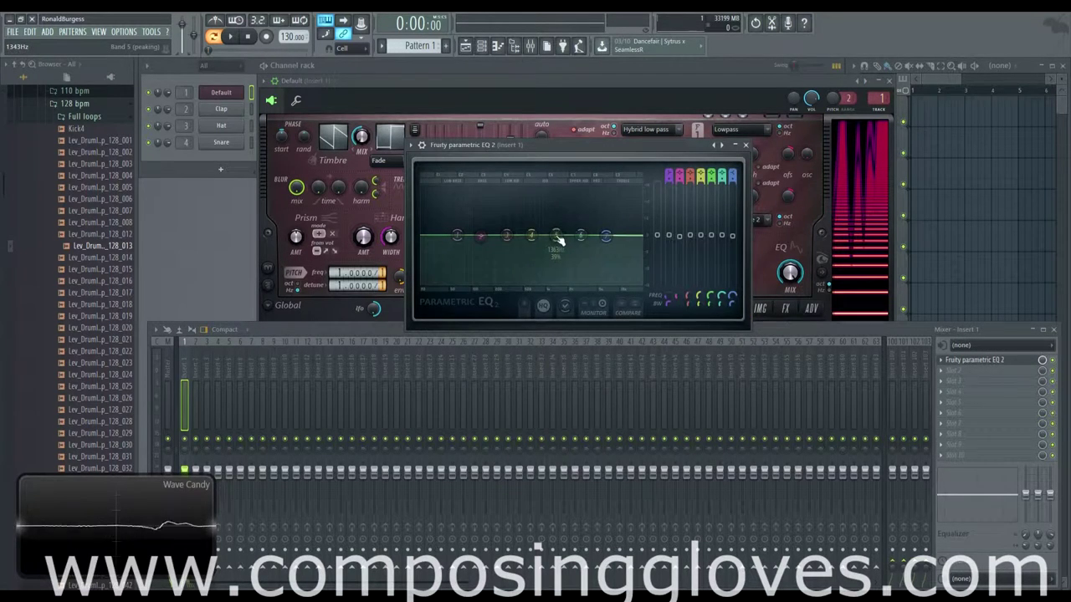
pyautogui.rightClick(605, 236)
pyautogui.moveTo(634, 266)
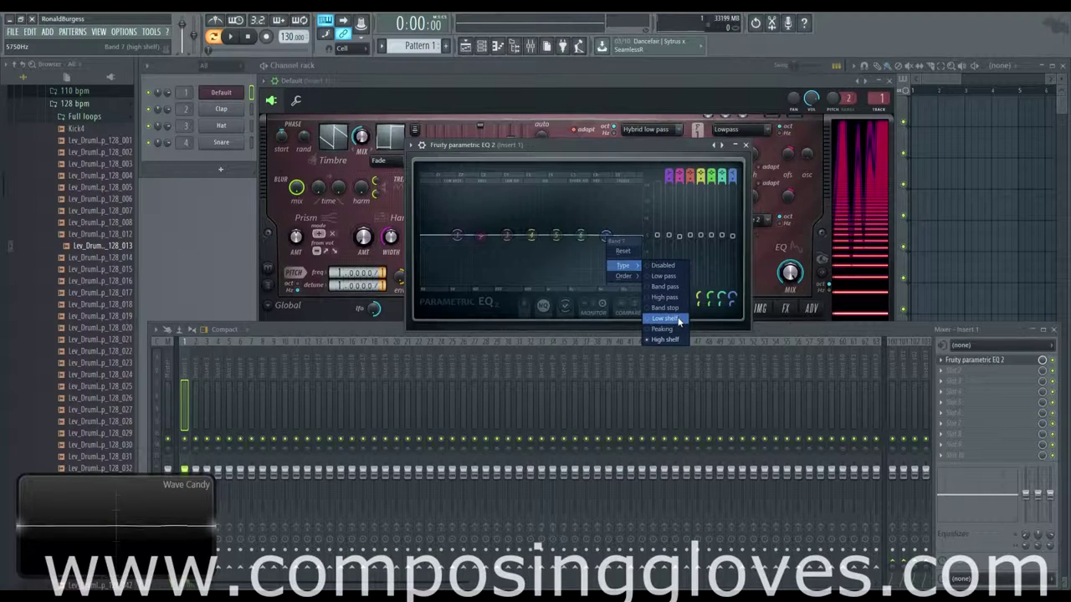
pyautogui.click(664, 276)
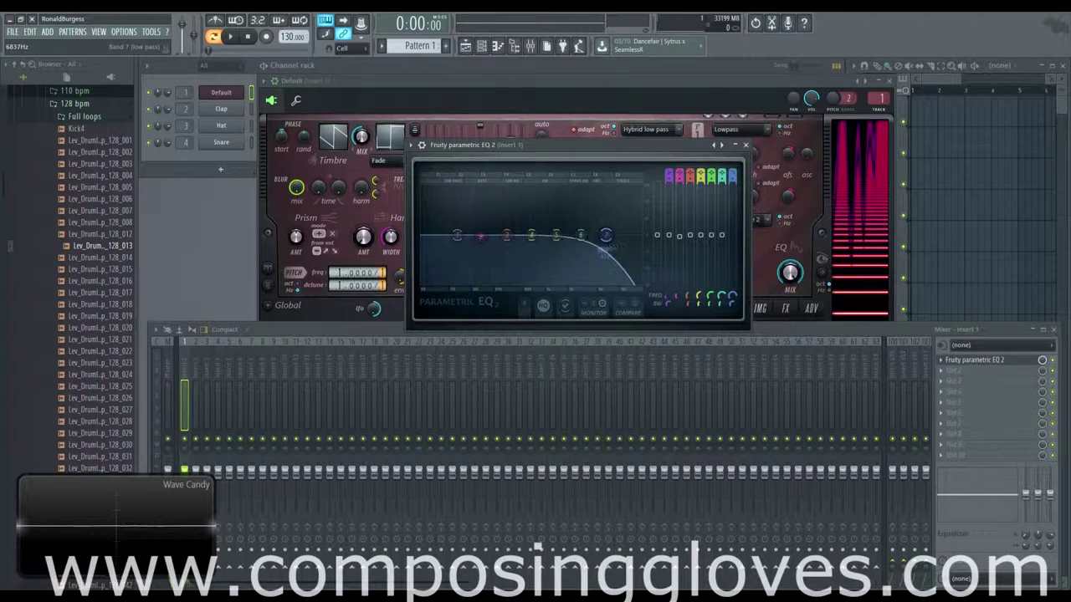
pyautogui.moveTo(606, 235)
pyautogui.mouseDown()
pyautogui.moveTo(622, 235)
pyautogui.moveTo(588, 235)
pyautogui.moveTo(613, 236)
pyautogui.mouseUp()
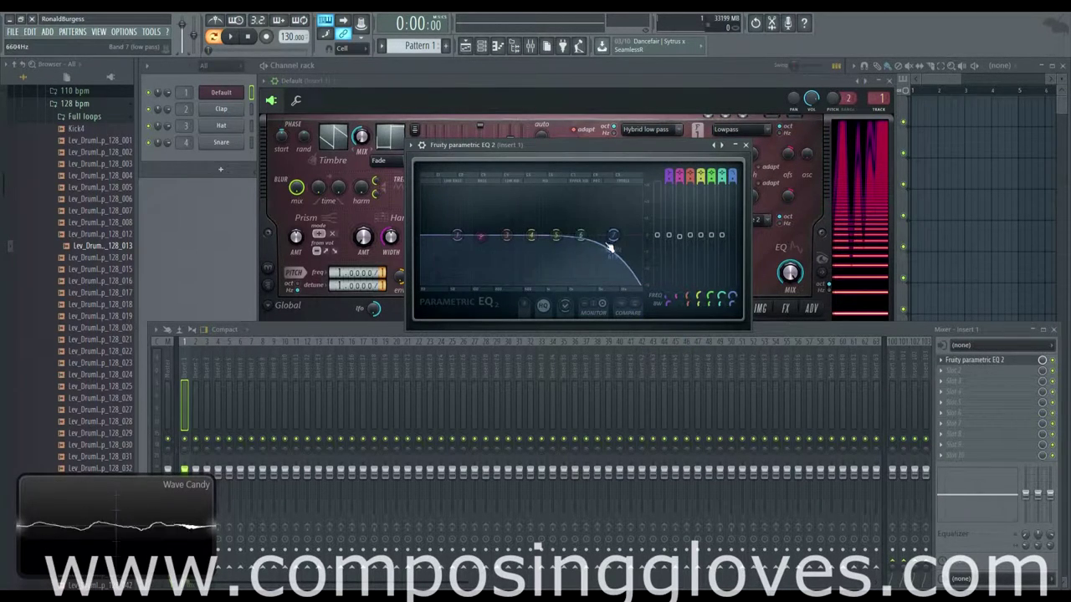
# Step: Boost band 3 and sweep it with the band 7 low pass, leaving band 3 mid-spectrum and band 7 at the highest frequencies, and close the EQ
pyautogui.moveTo(507, 237); pyautogui.dragTo(491, 211)
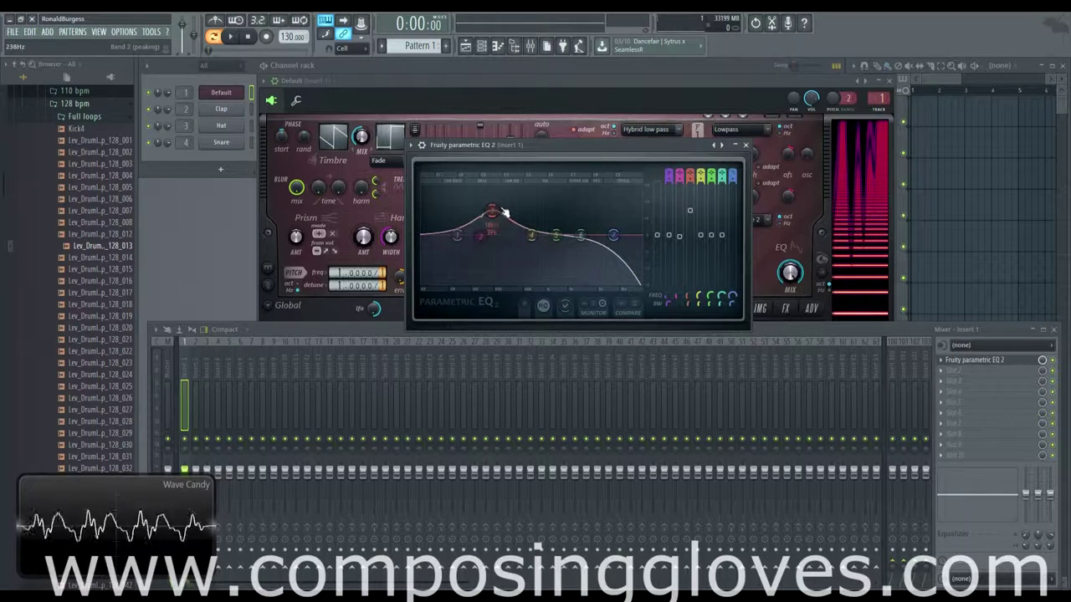
pyautogui.moveTo(613, 236); pyautogui.dragTo(555, 236)
pyautogui.moveTo(492, 210)
pyautogui.mouseDown()
pyautogui.moveTo(592, 210)
pyautogui.moveTo(505, 206)
pyautogui.mouseUp()
pyautogui.moveTo(537, 235); pyautogui.dragTo(439, 235)
pyautogui.moveTo(504, 208); pyautogui.dragTo(561, 209)
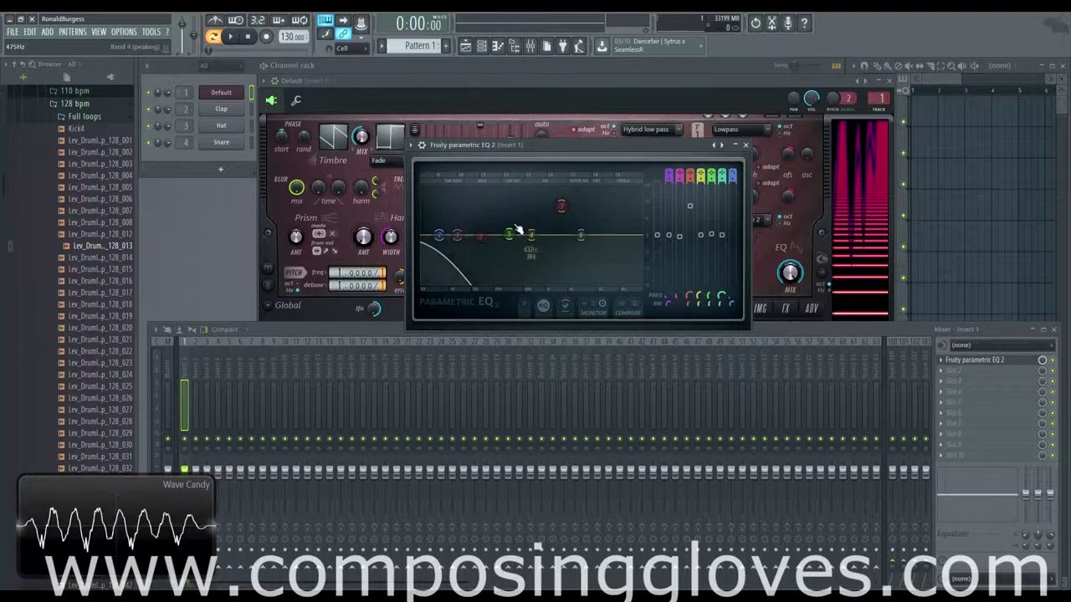
pyautogui.moveTo(441, 236); pyautogui.dragTo(640, 238)
pyautogui.moveTo(562, 217); pyautogui.dragTo(538, 208)
pyautogui.click(747, 149)
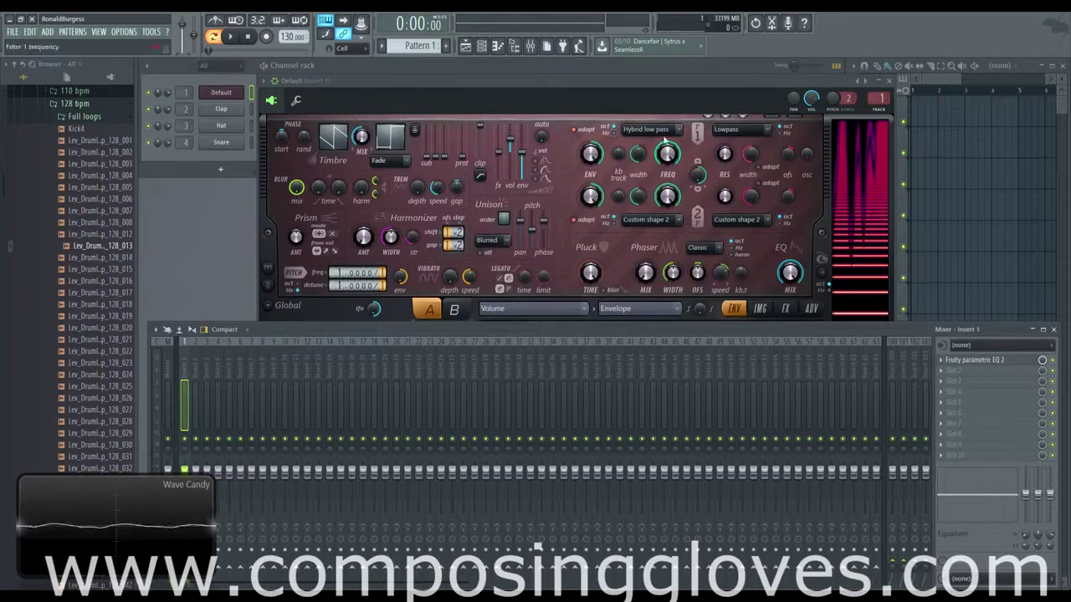
# Step: Disable the Fruity parametric EQ 2 slot on Insert 1 and return to the Harmor window
pyautogui.click(669, 129)
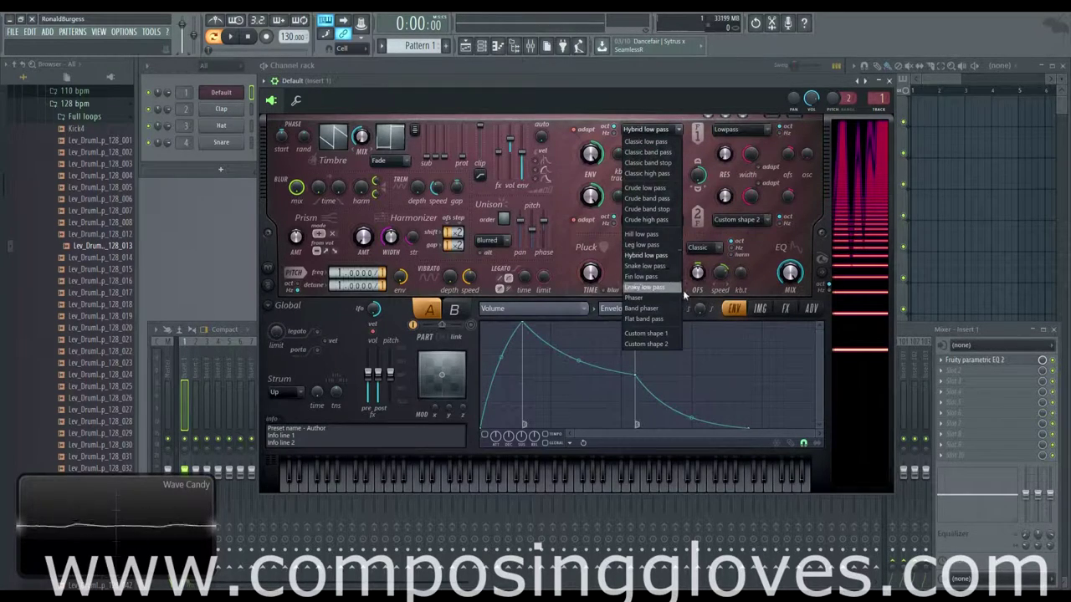
pyautogui.click(1052, 361)
pyautogui.click(719, 82)
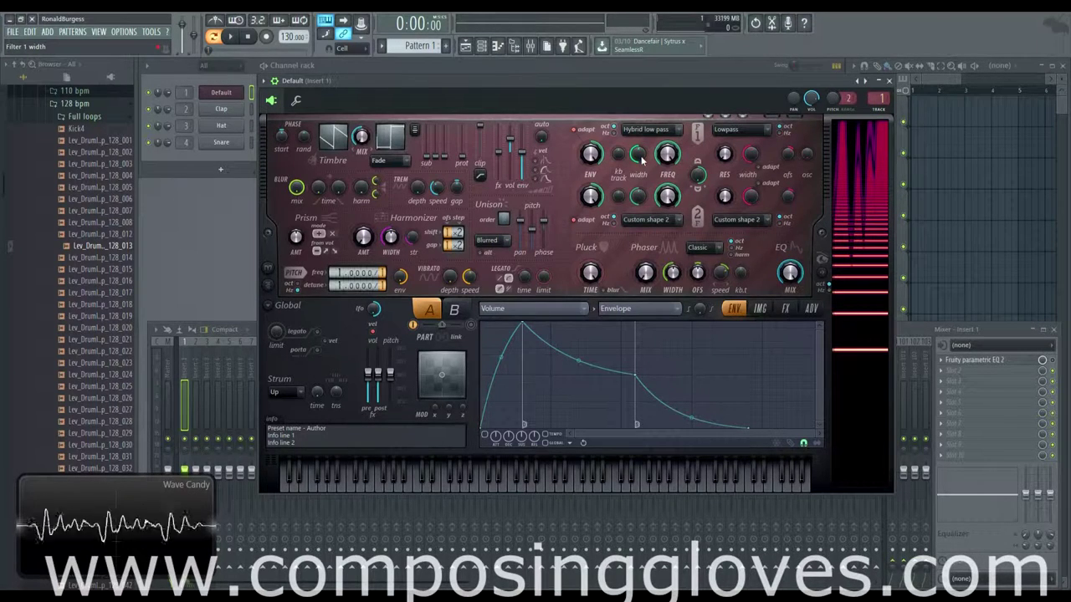
# Step: Reduce filter 1's width and set its shape to Classic low pass
pyautogui.moveTo(642, 159); pyautogui.dragTo(642, 167)
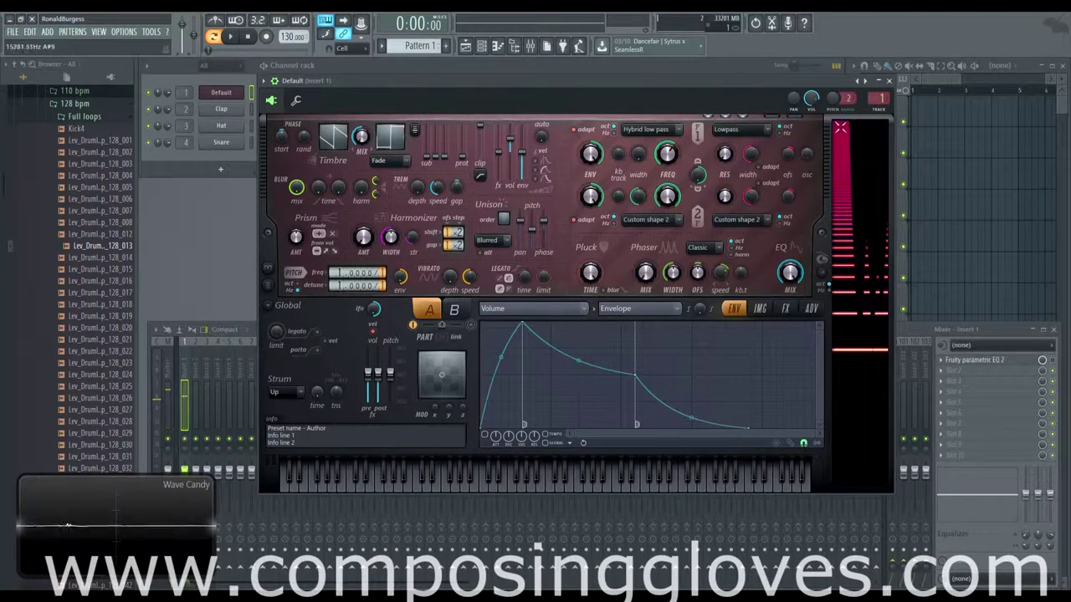
pyautogui.click(649, 129)
pyautogui.click(656, 142)
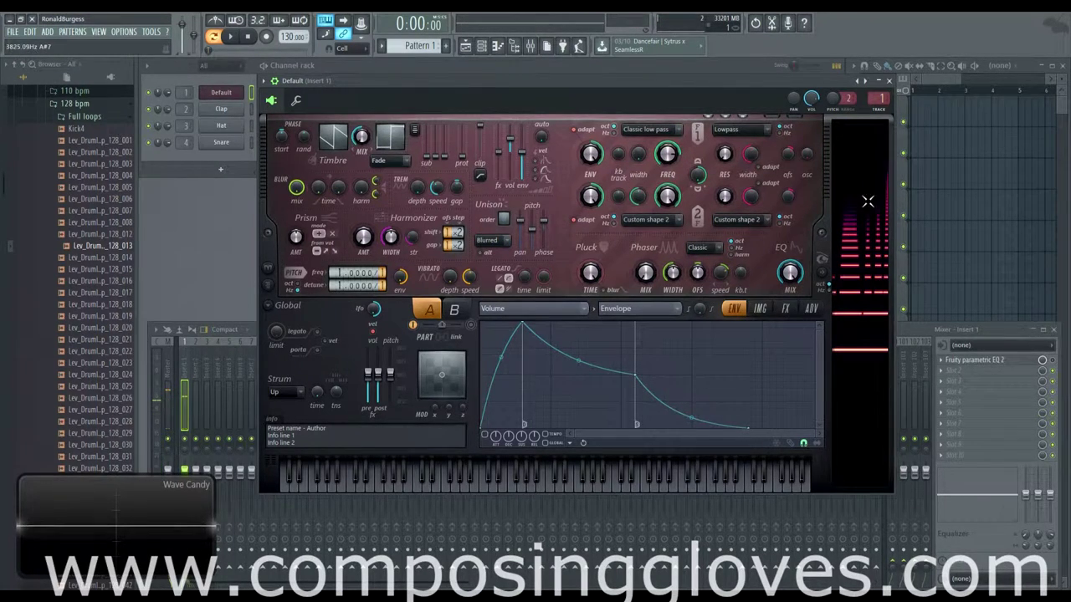
# Step: Set filter 1's shape to Crude low pass and widen the filter to check it on the spectrum
pyautogui.click(661, 129)
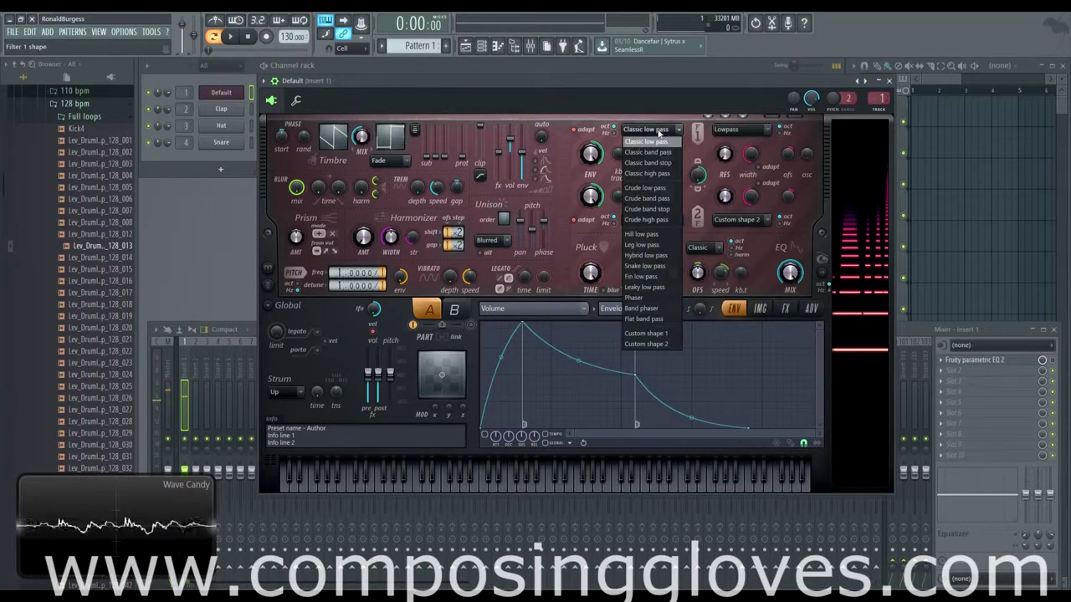
pyautogui.click(673, 187)
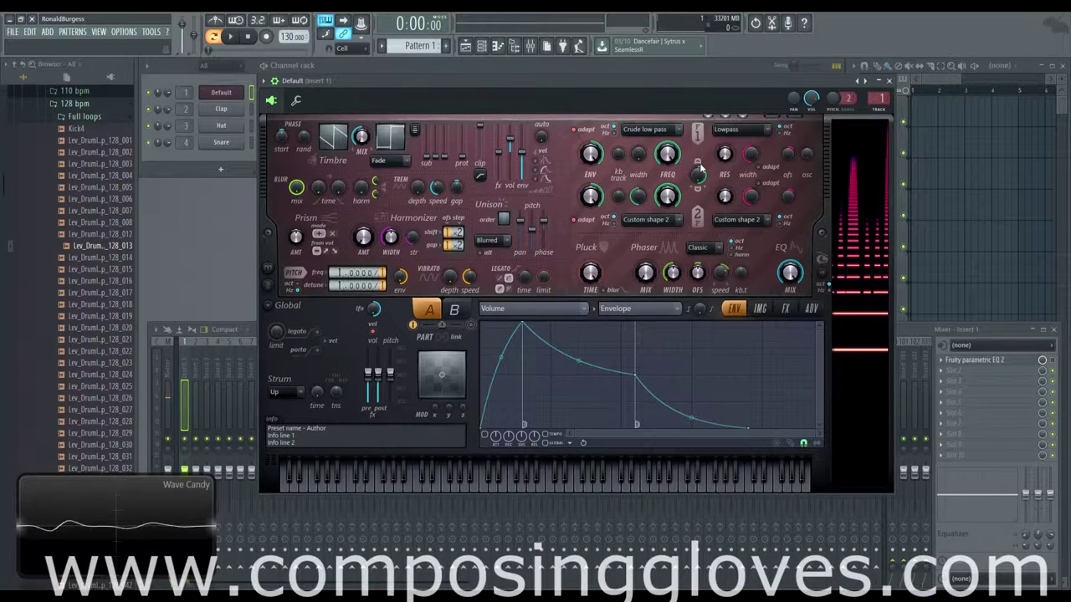
pyautogui.moveTo(642, 164); pyautogui.dragTo(642, 96)
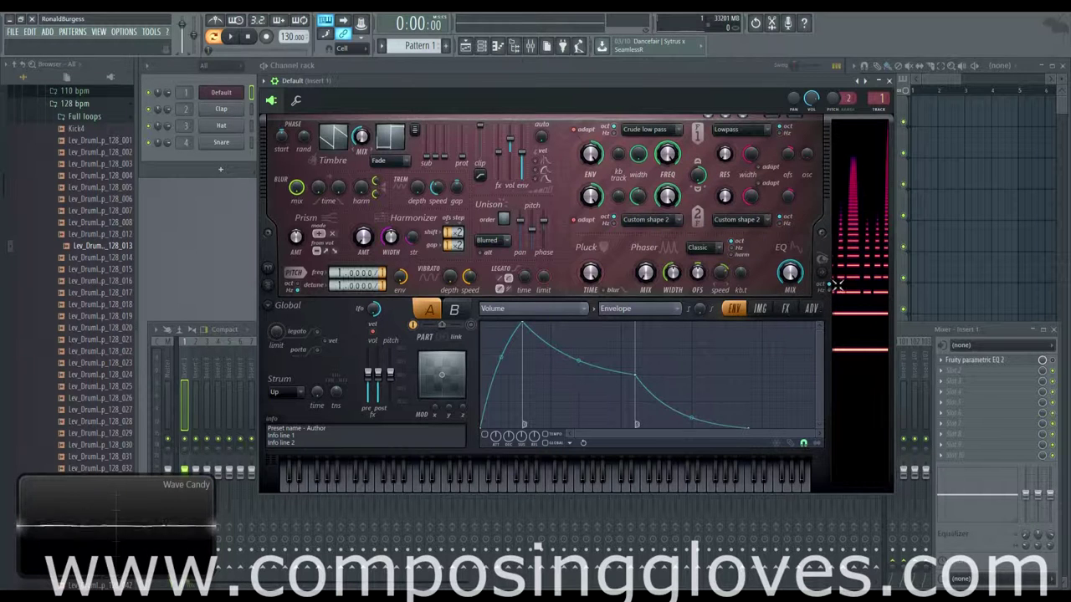
pyautogui.click(885, 180)
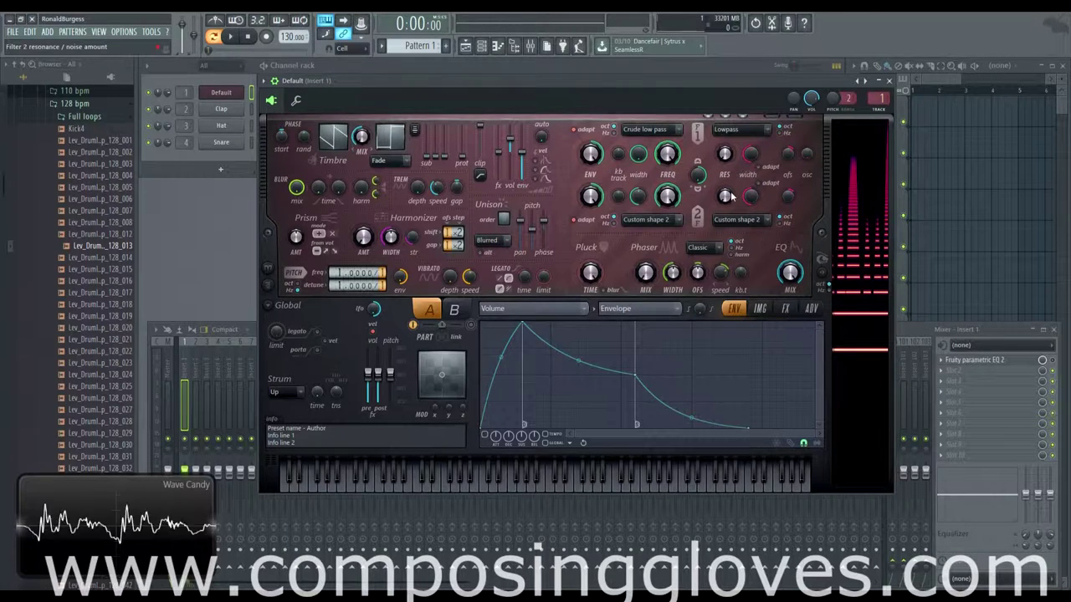
# Step: Sweep filter 1's width between 0% and its maximum, playing a note at each extreme, and leave it at the low end
pyautogui.moveTo(643, 154); pyautogui.dragTo(643, 218)
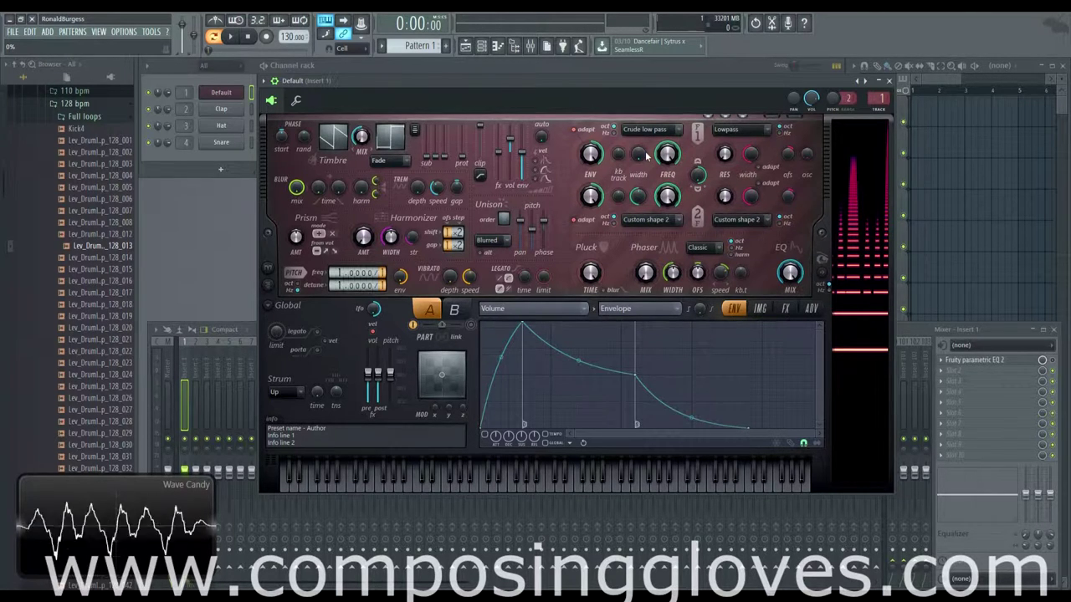
pyautogui.moveTo(639, 157); pyautogui.dragTo(638, 95)
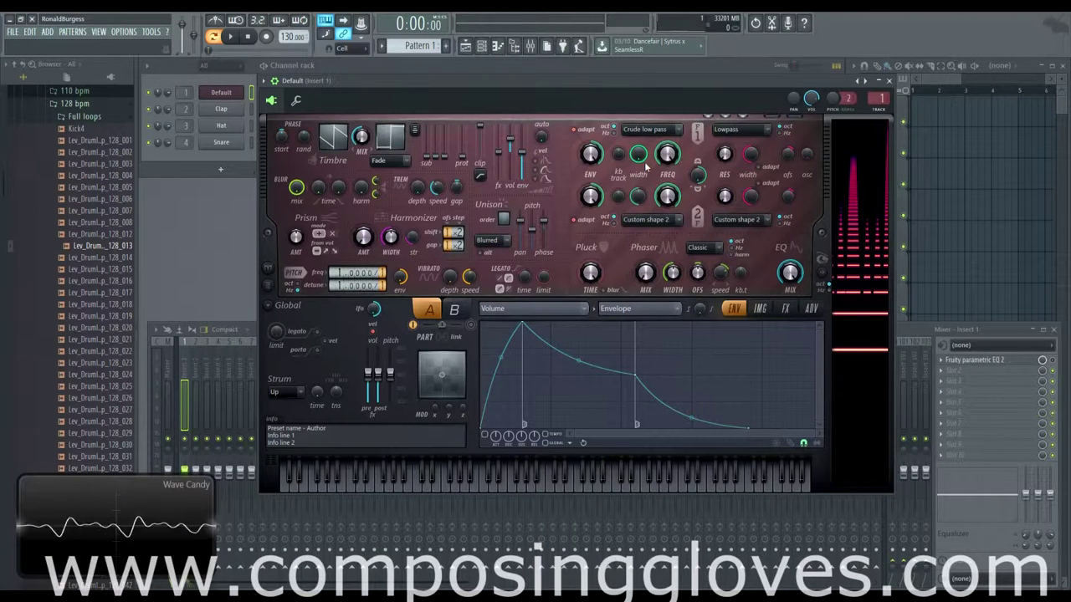
pyautogui.click(465, 483)
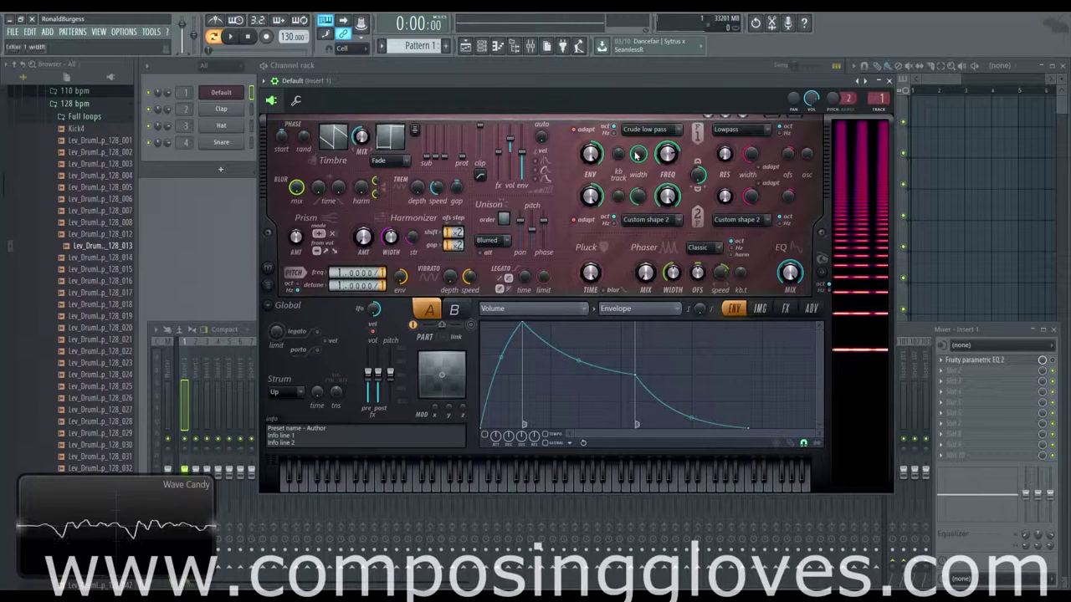
pyautogui.click(464, 483)
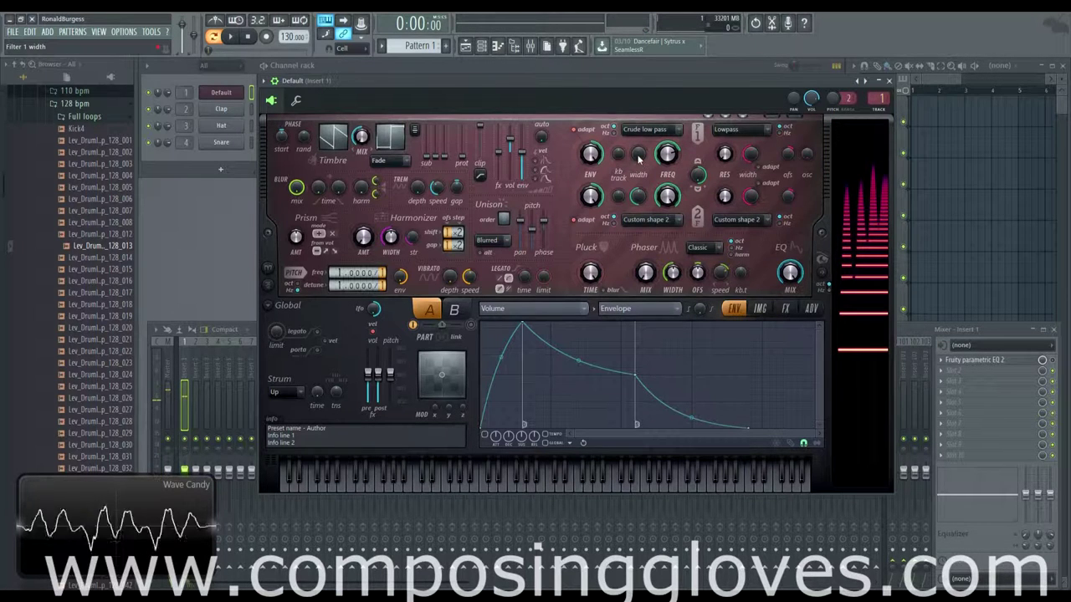
pyautogui.moveTo(638, 155)
pyautogui.mouseDown()
pyautogui.moveTo(638, 134)
pyautogui.moveTo(638, 155)
pyautogui.mouseUp()
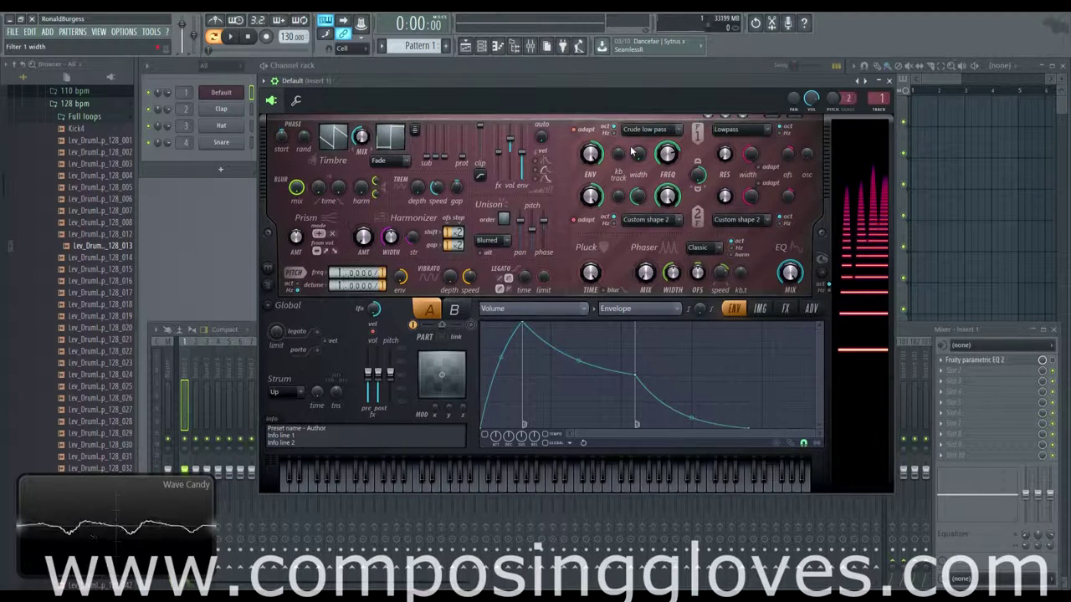
# Step: Play notes up the keyboard and adjust filter 1's keyboard tracking amount
pyautogui.moveTo(561, 483)
pyautogui.mouseDown()
pyautogui.moveTo(495, 485)
pyautogui.moveTo(647, 466)
pyautogui.mouseUp()
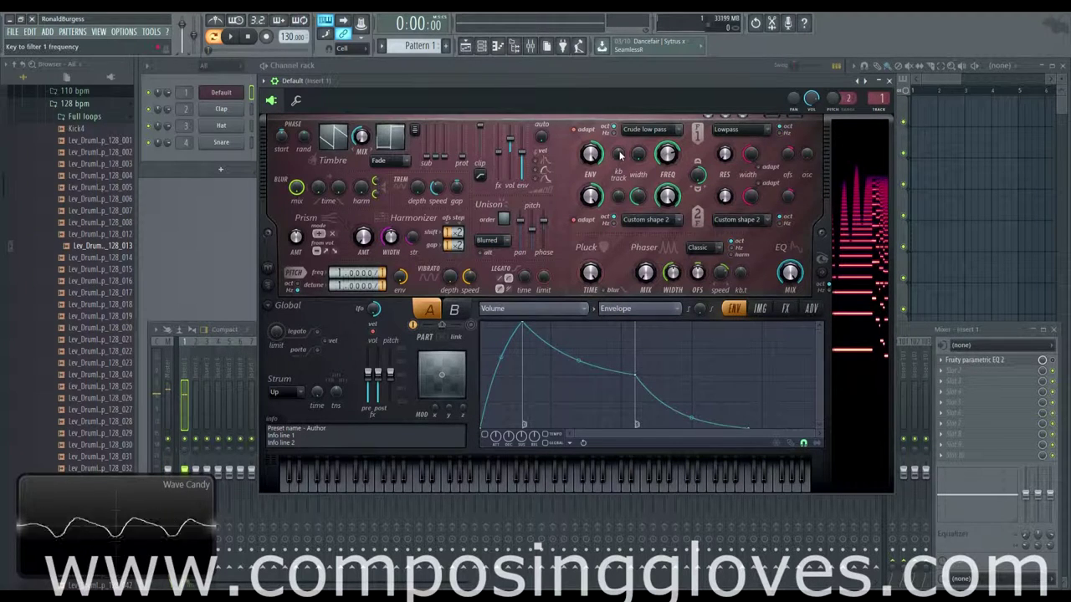
pyautogui.moveTo(667, 154); pyautogui.dragTo(618, 161)
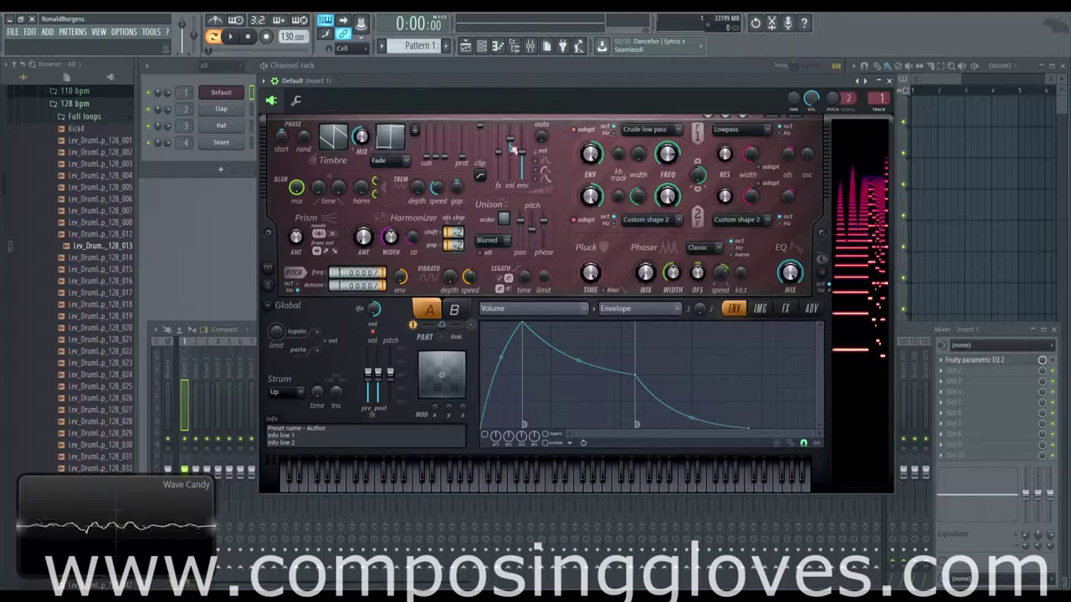
pyautogui.moveTo(619, 159); pyautogui.dragTo(619, 196)
pyautogui.moveTo(619, 154); pyautogui.dragTo(619, 198)
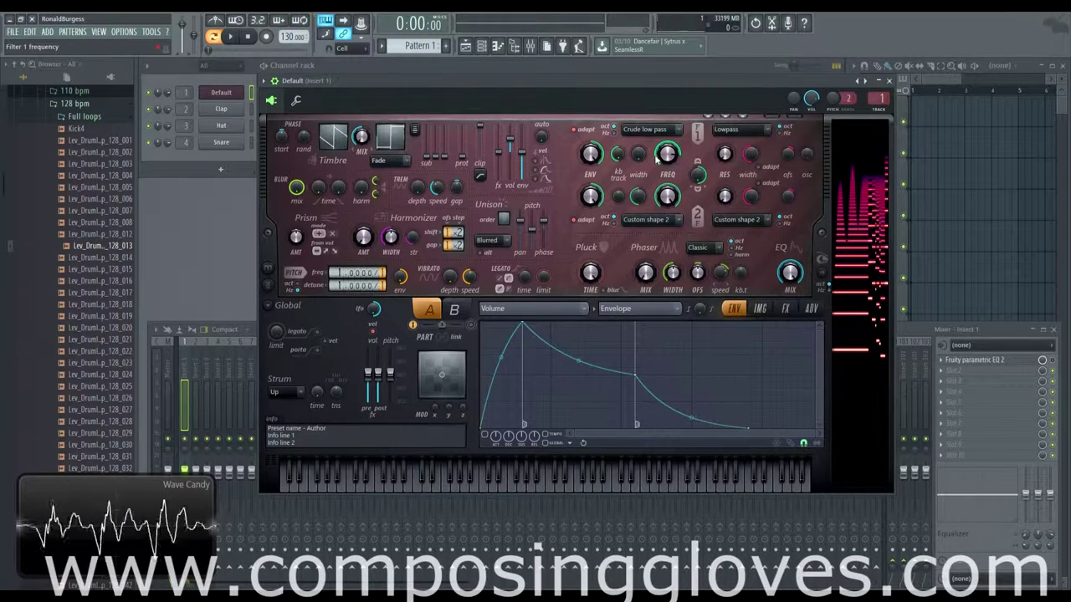
# Step: Lower filter 1's frequency to its minimum and try different keyboard tracking amounts while playing notes
pyautogui.moveTo(667, 155); pyautogui.dragTo(667, 171)
pyautogui.press('c')
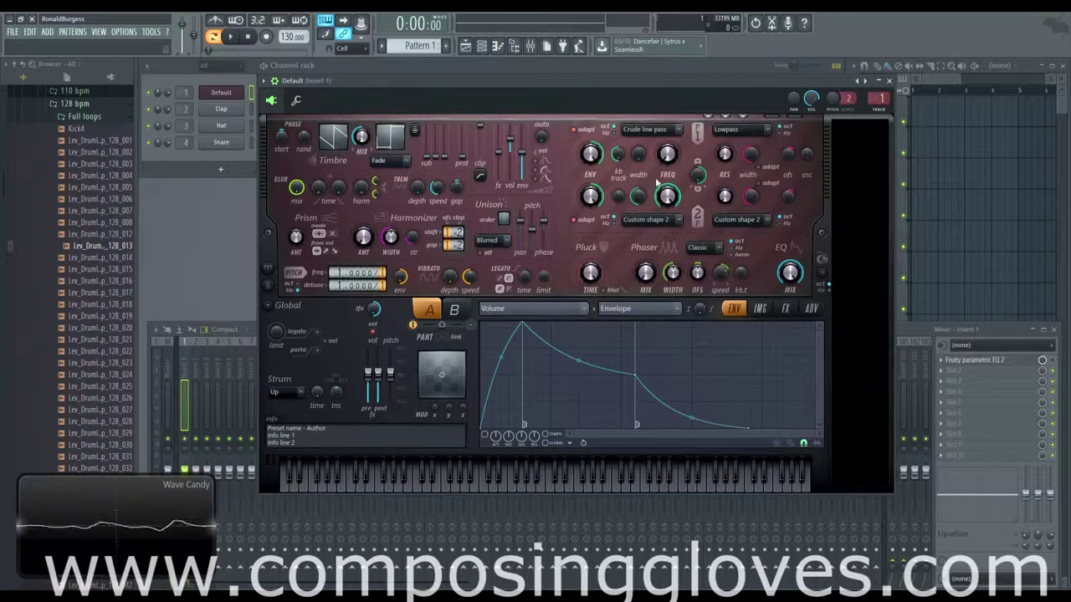
pyautogui.moveTo(616, 154); pyautogui.dragTo(616, 142)
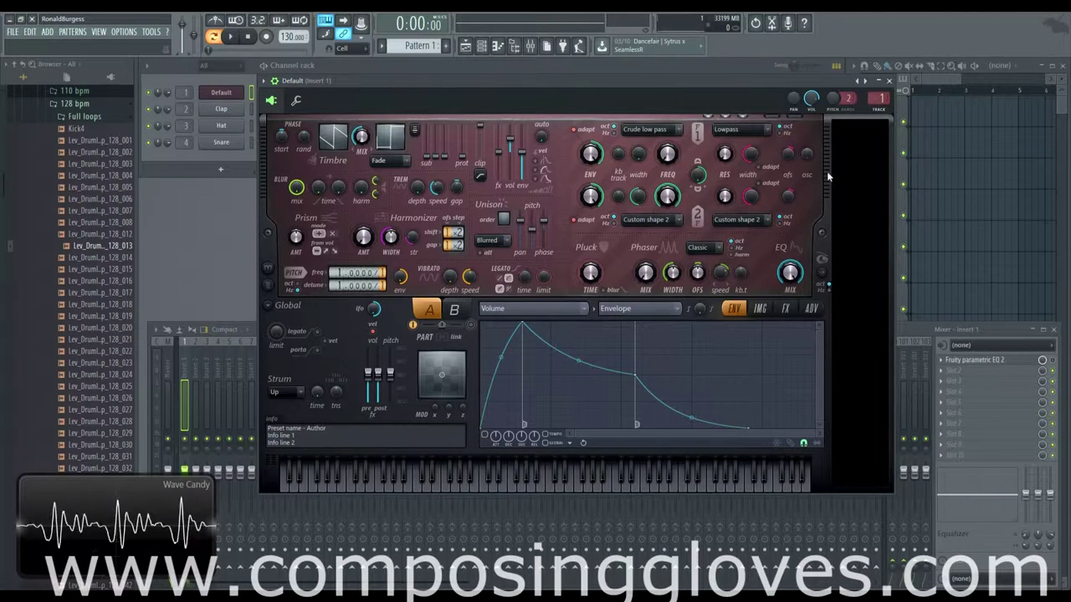
pyautogui.moveTo(621, 155); pyautogui.dragTo(621, 126)
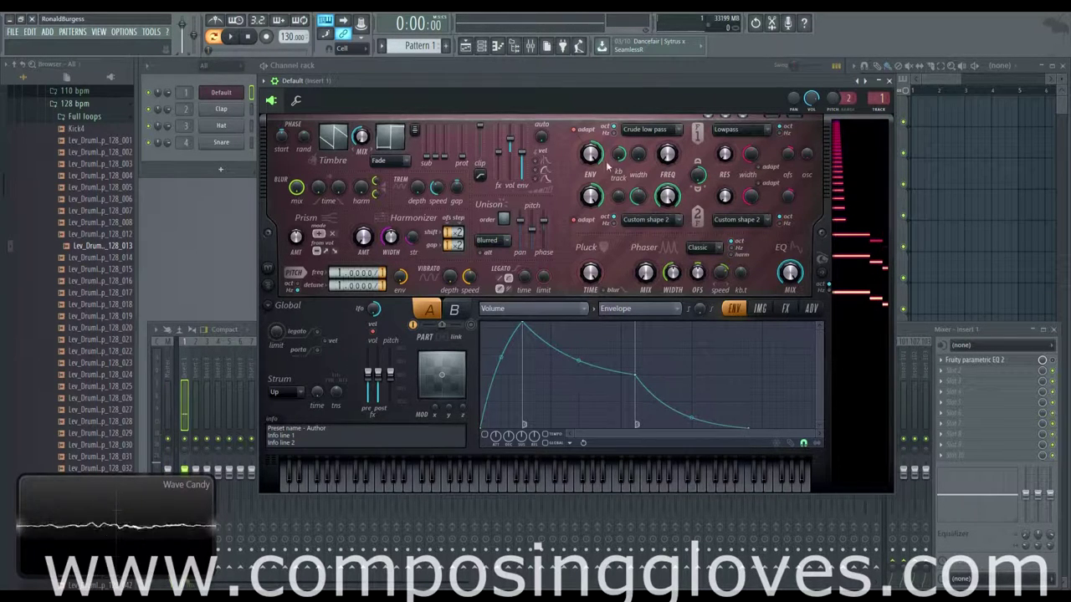
pyautogui.moveTo(618, 154); pyautogui.dragTo(618, 126)
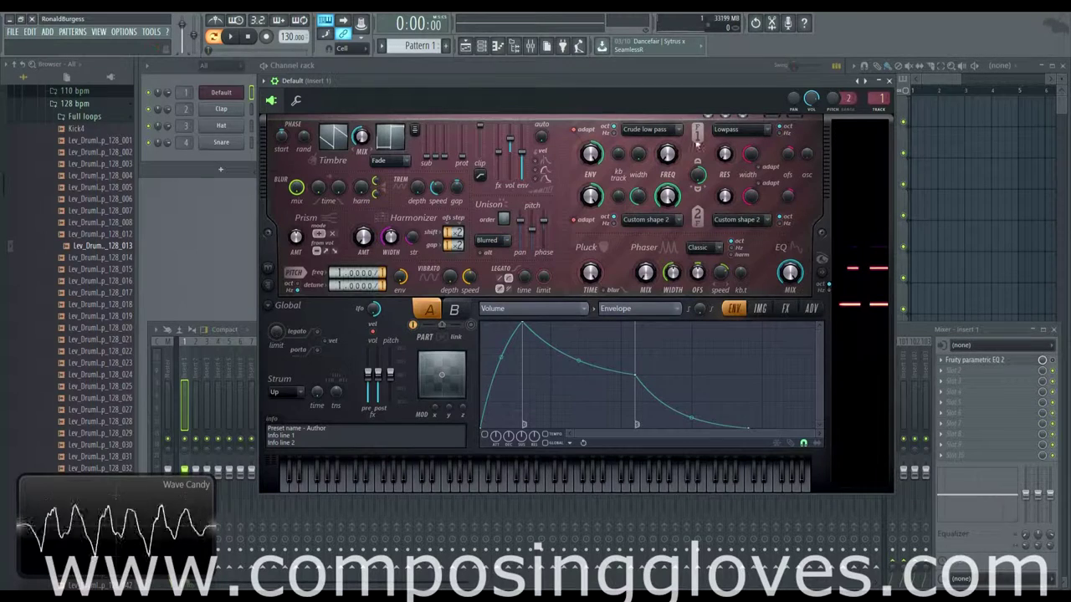
# Step: Set filter 1's shape back to Classic low pass
pyautogui.scroll(-1, 669, 136)
pyautogui.click(669, 135)
pyautogui.click(668, 134)
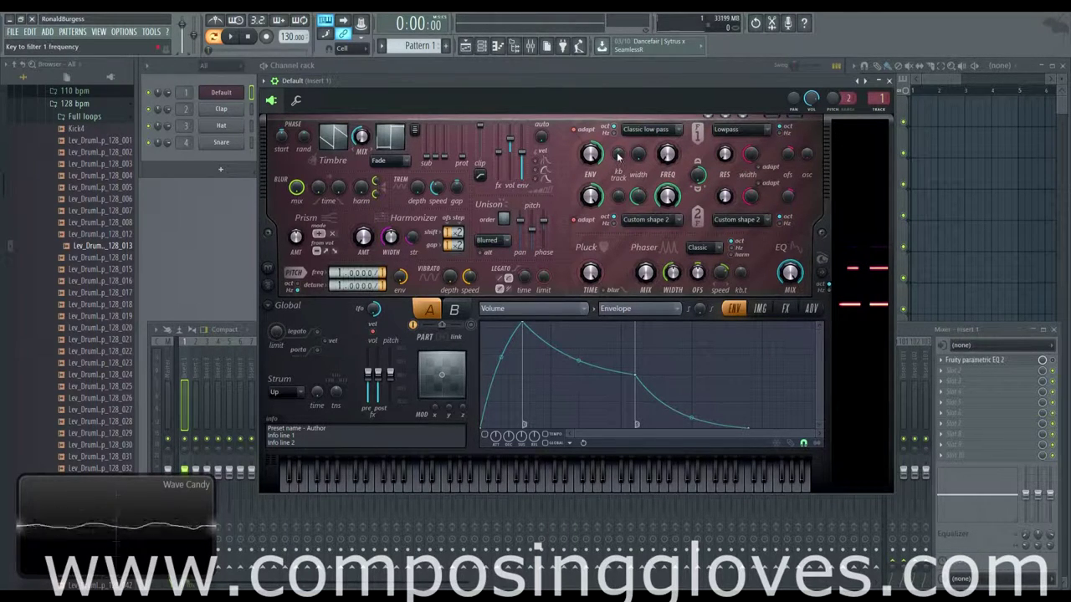
# Step: Open the keyboard mapping of filter 1's envelope amount, pull its middle point down to about half, and raise it back to full
pyautogui.click(579, 169)
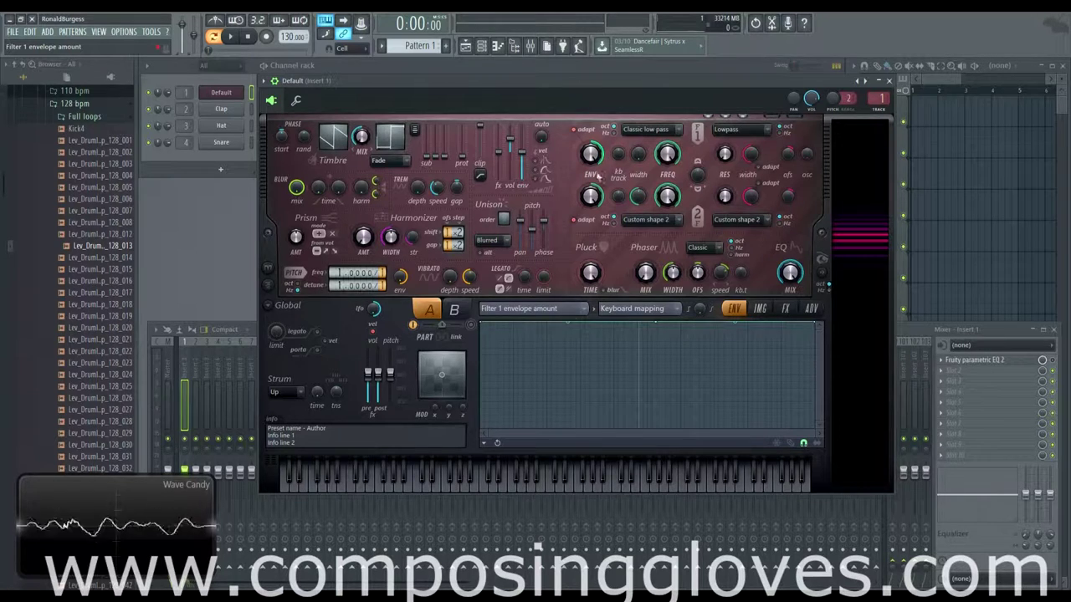
pyautogui.moveTo(655, 322); pyautogui.dragTo(616, 381)
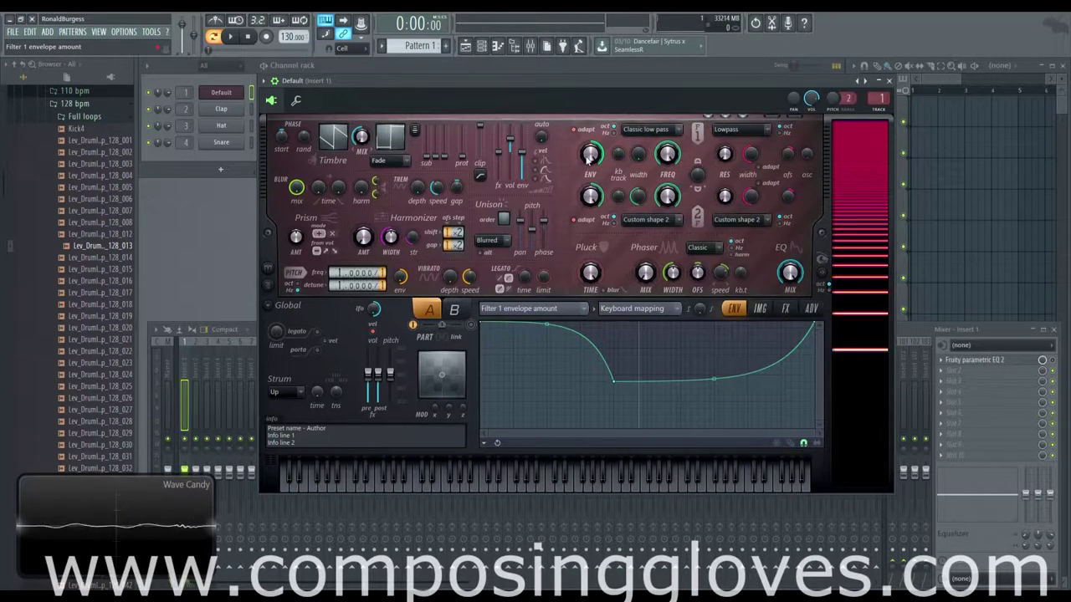
pyautogui.moveTo(619, 382); pyautogui.dragTo(619, 286)
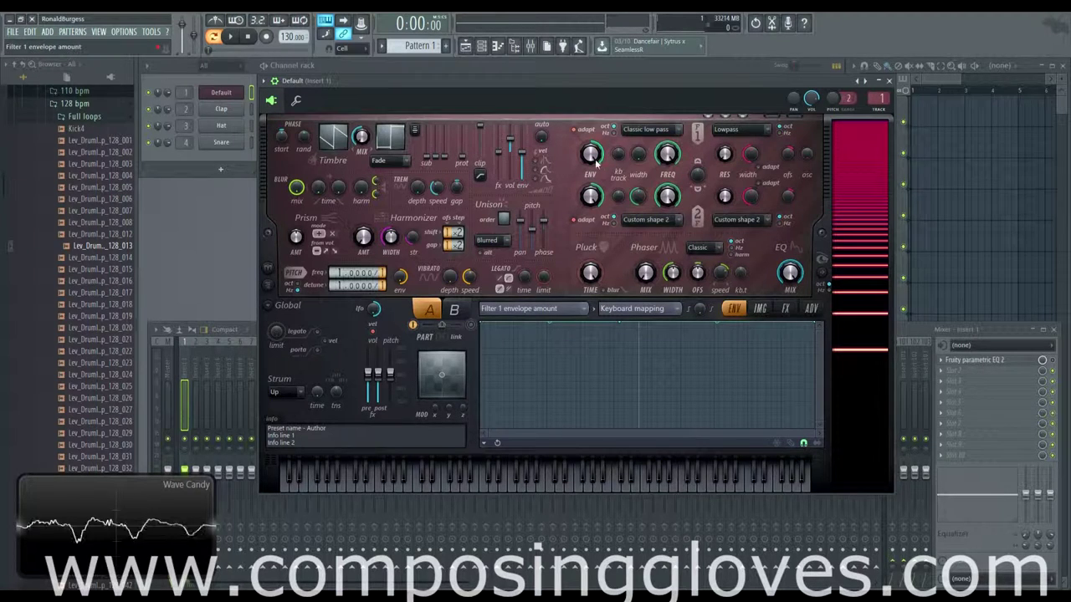
# Step: Open and enable the filter 1 frequency envelope, add a second point near its start, and pull it below the centre line
pyautogui.click(537, 309)
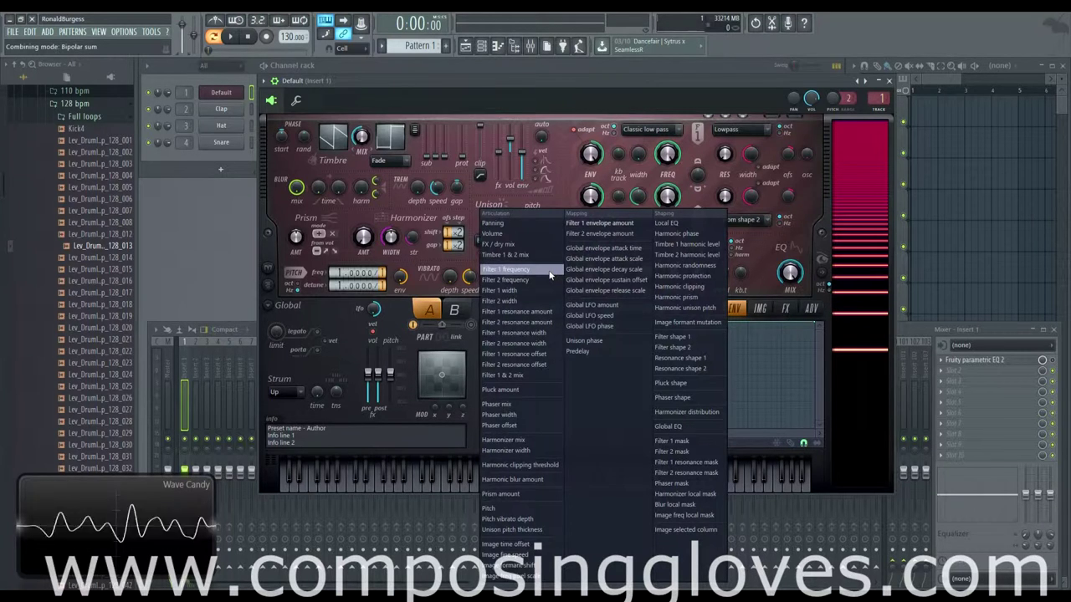
pyautogui.click(549, 275)
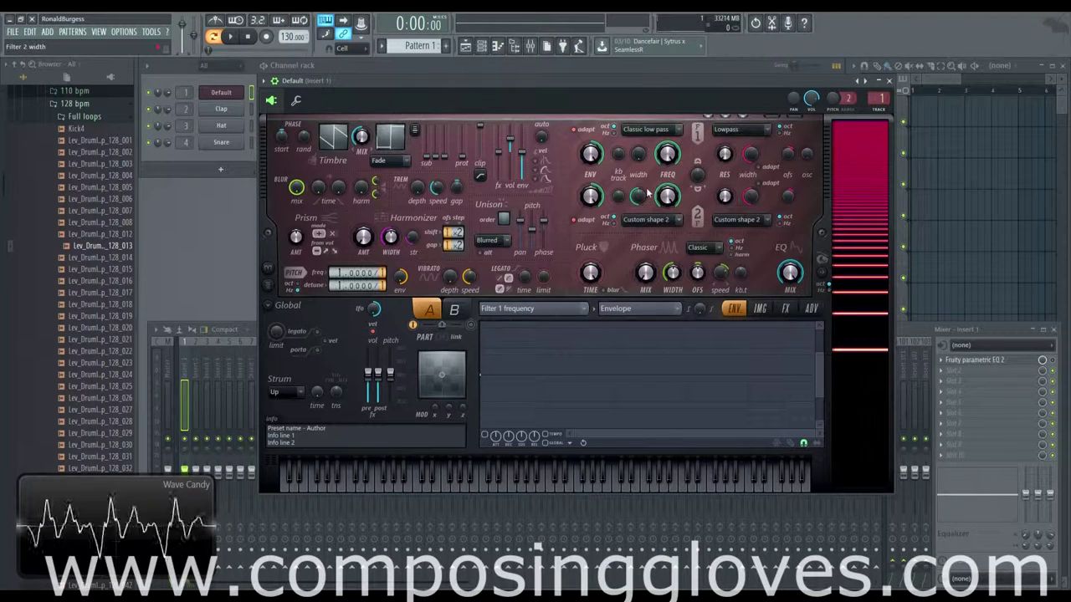
pyautogui.click(534, 361)
pyautogui.click(485, 435)
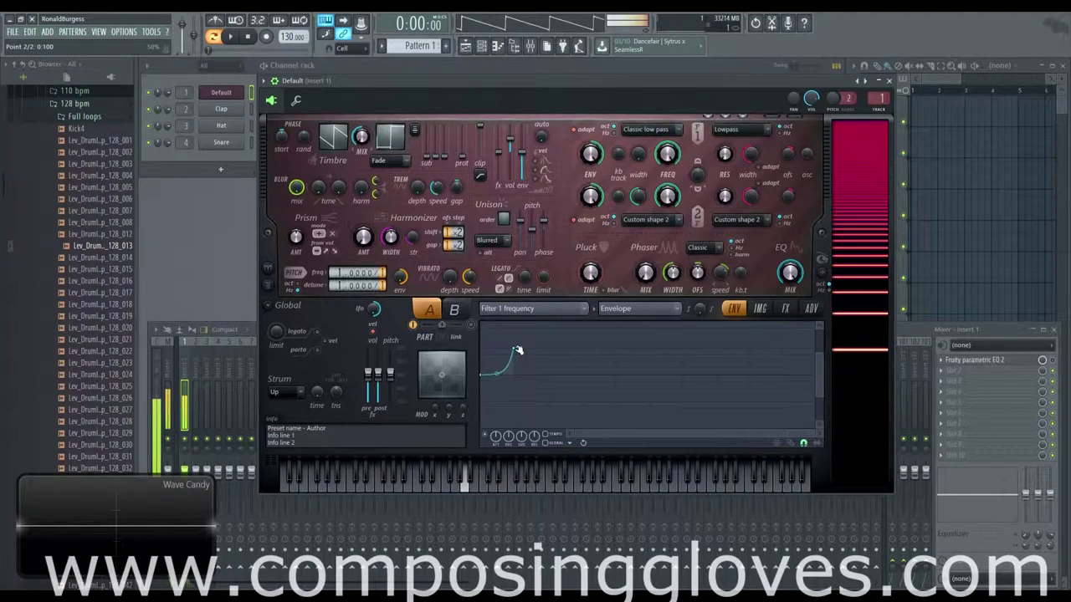
pyautogui.moveTo(518, 350); pyautogui.dragTo(512, 402)
# Step: Lower filter 1's frequency and lengthen its envelope, trying the end point above the centre line before placing it below
pyautogui.moveTo(673, 147); pyautogui.dragTo(673, 222)
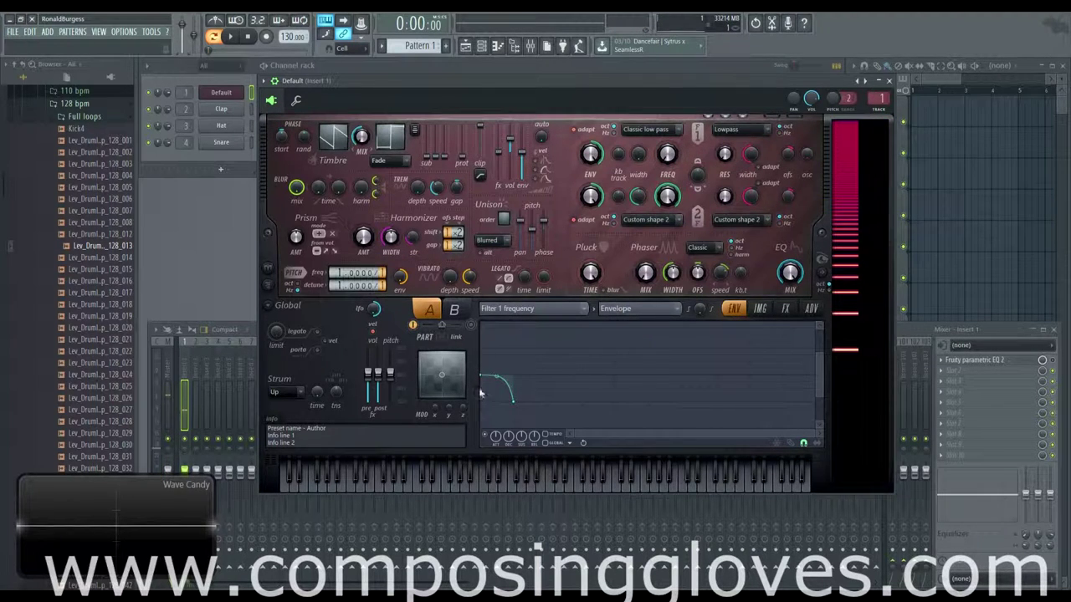
pyautogui.moveTo(512, 398); pyautogui.dragTo(597, 352)
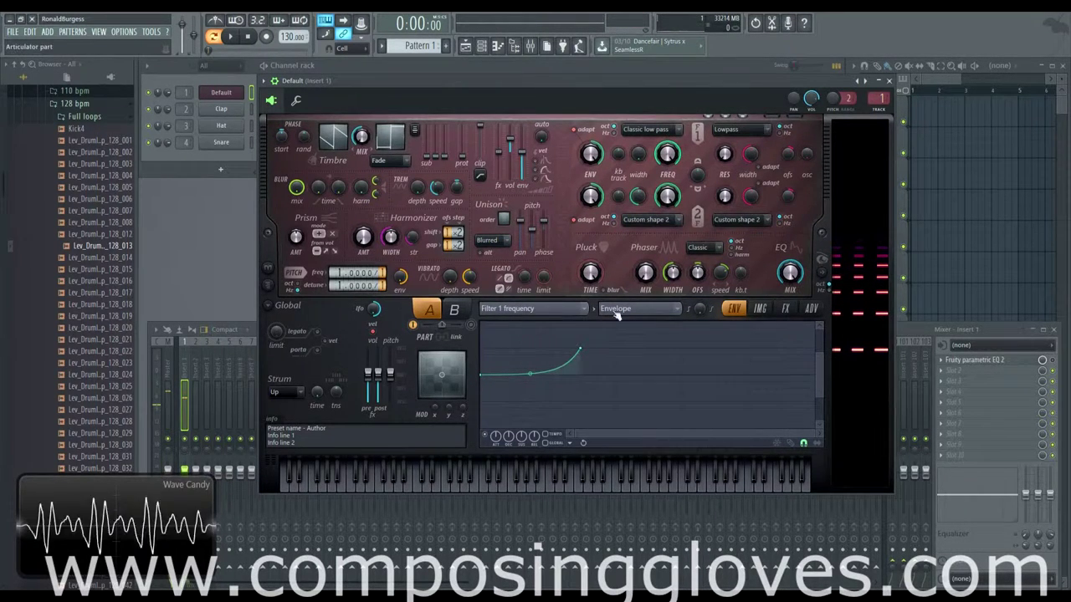
pyautogui.moveTo(579, 350); pyautogui.dragTo(584, 405)
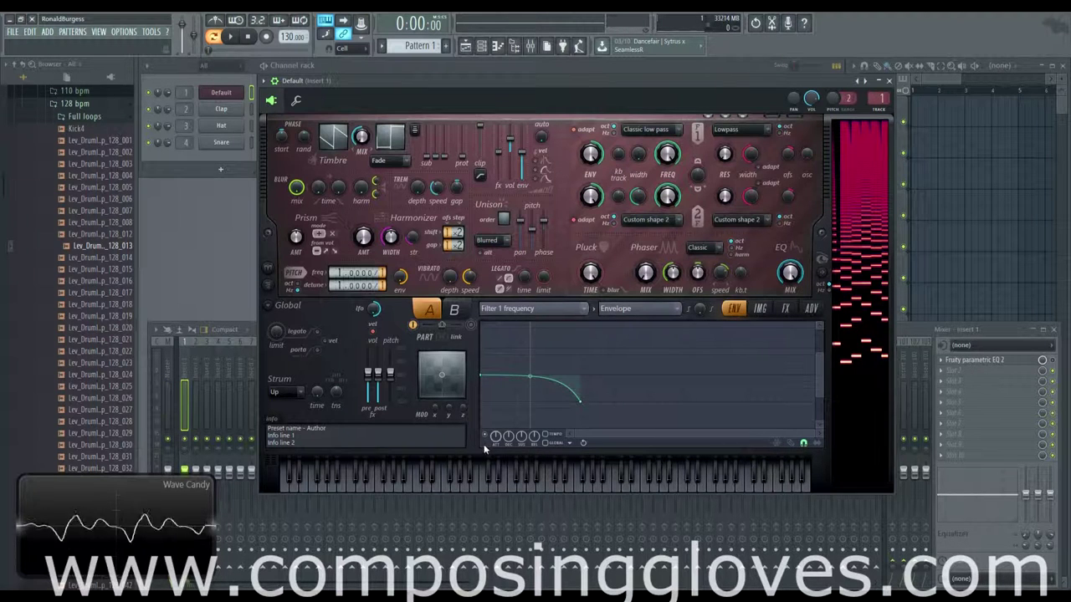
# Step: Show the envelope for filter 1 width and reopen the list of articulation targets
pyautogui.click(529, 307)
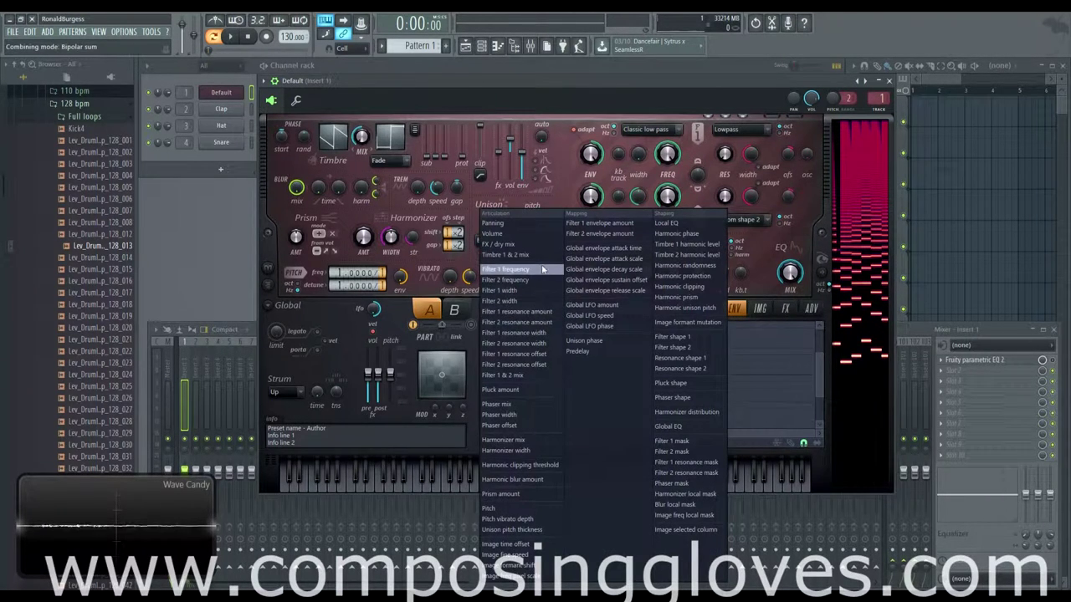
pyautogui.click(541, 293)
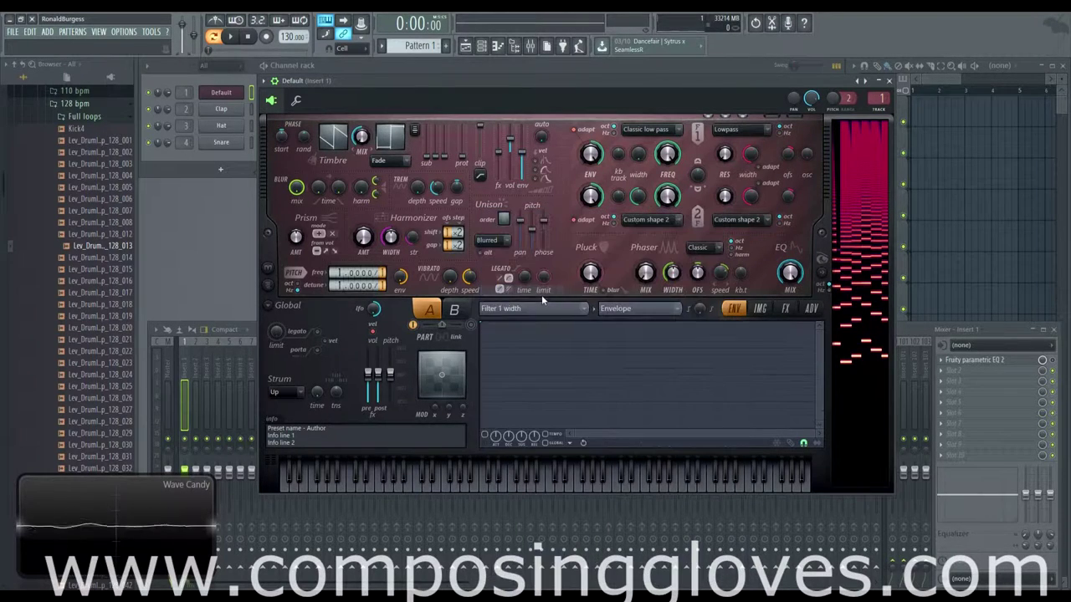
pyautogui.rightClick(587, 391)
pyautogui.rightClick(583, 387)
pyautogui.click(605, 404)
pyautogui.click(546, 309)
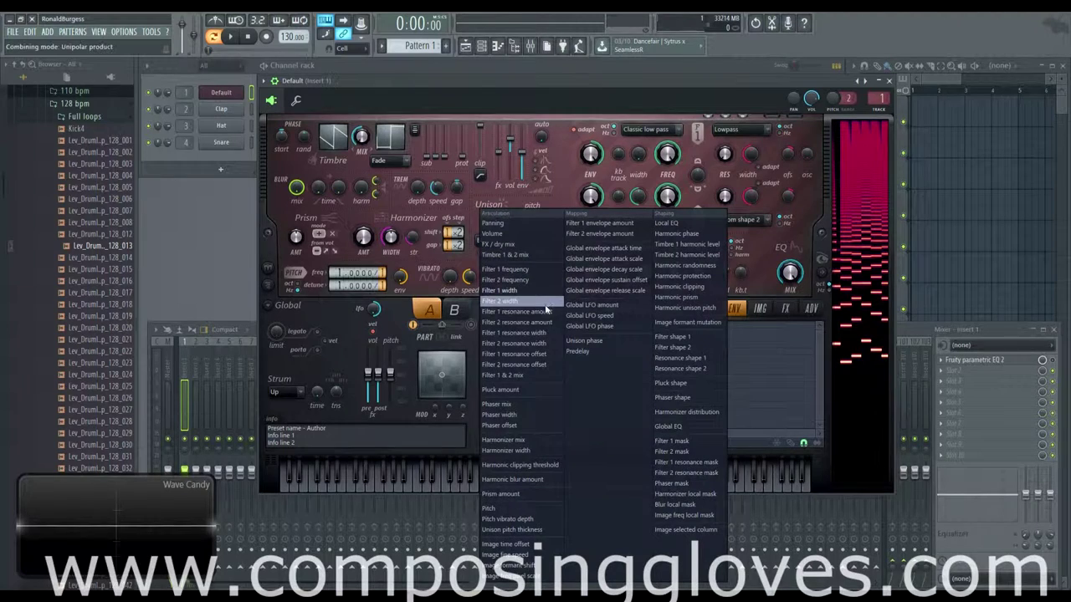
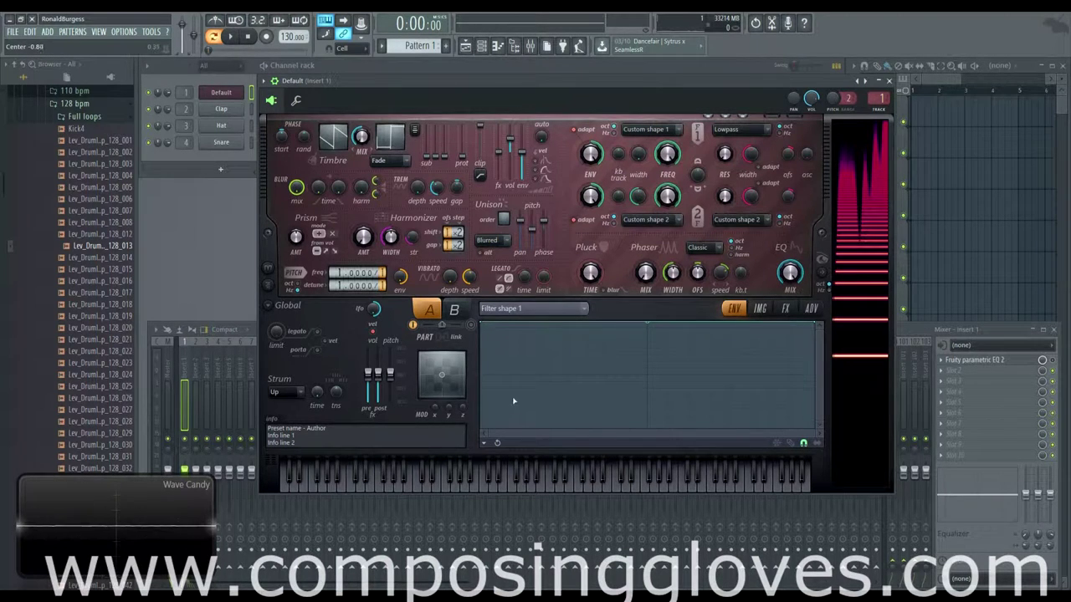
# Step: Draw filter shape 1 as a curve falling to the floor at the centre, peaking just past it, and dipping again before the end
pyautogui.click(518, 345)
pyautogui.moveTo(502, 330); pyautogui.dragTo(501, 387)
pyautogui.rightClick(647, 428)
pyautogui.moveTo(584, 411); pyautogui.dragTo(584, 426)
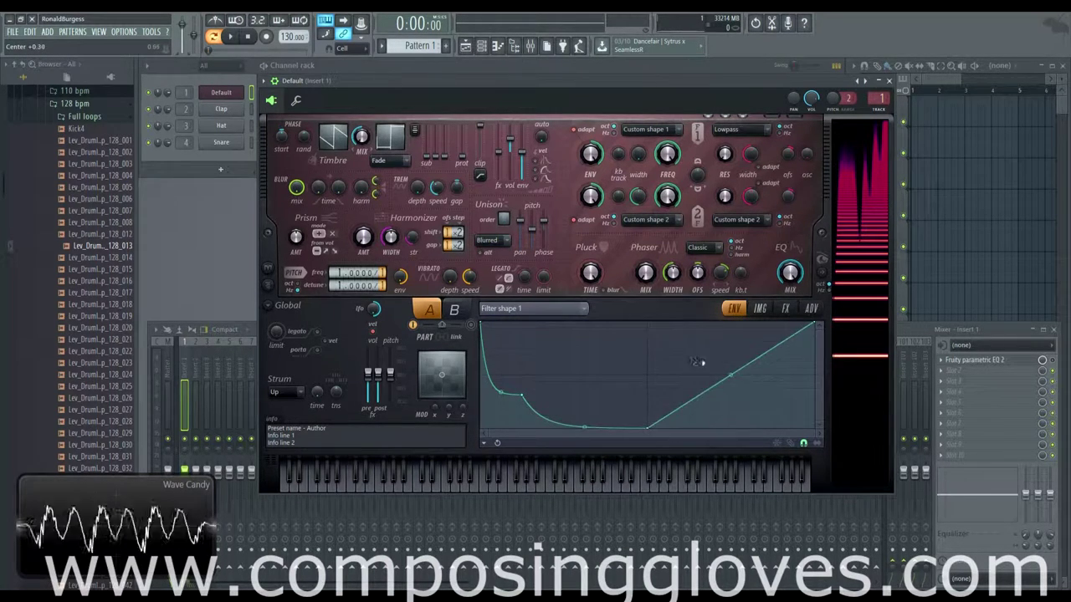
pyautogui.rightClick(689, 323)
pyautogui.moveTo(668, 375); pyautogui.dragTo(667, 328)
pyautogui.rightClick(752, 402)
pyautogui.moveTo(720, 363); pyautogui.dragTo(720, 397)
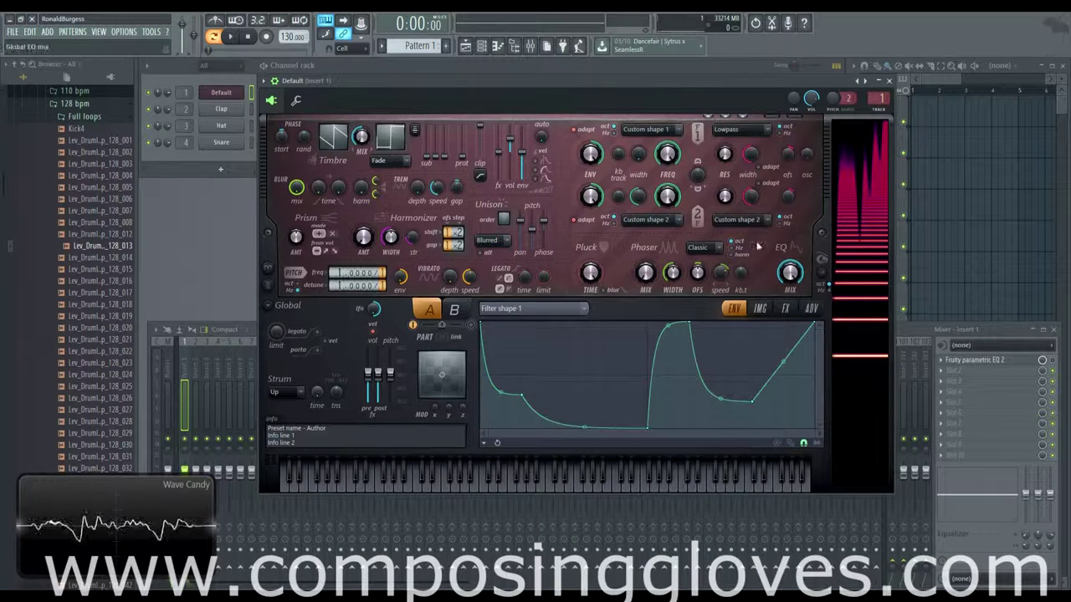
# Step: Check the filter 1 shape choices, keep Custom shape 1, and adjust filter 1's frequency to hear the drawn curve
pyautogui.click(661, 129)
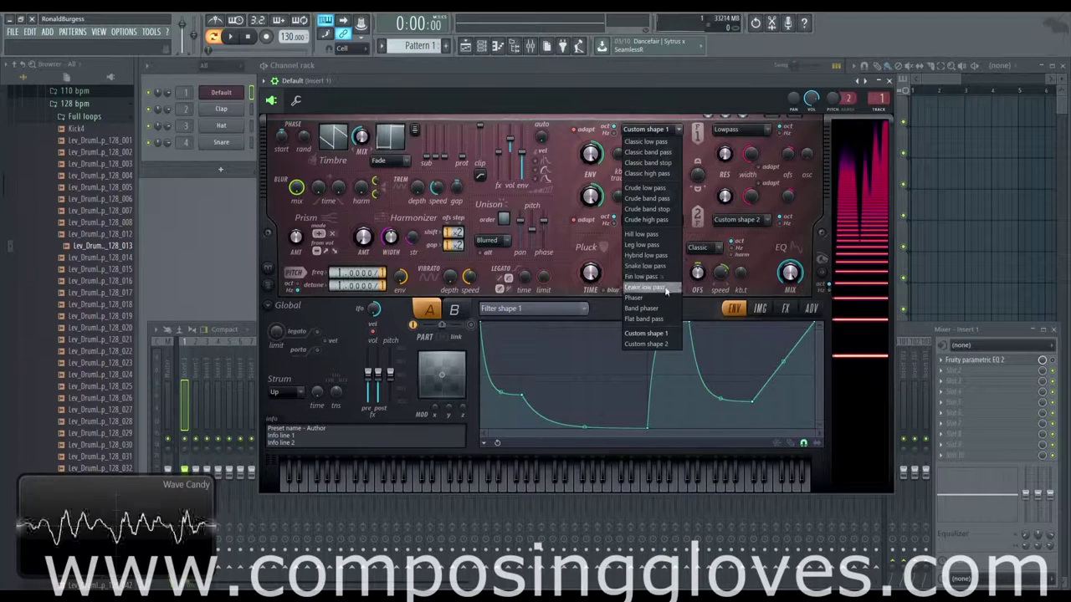
pyautogui.click(676, 110)
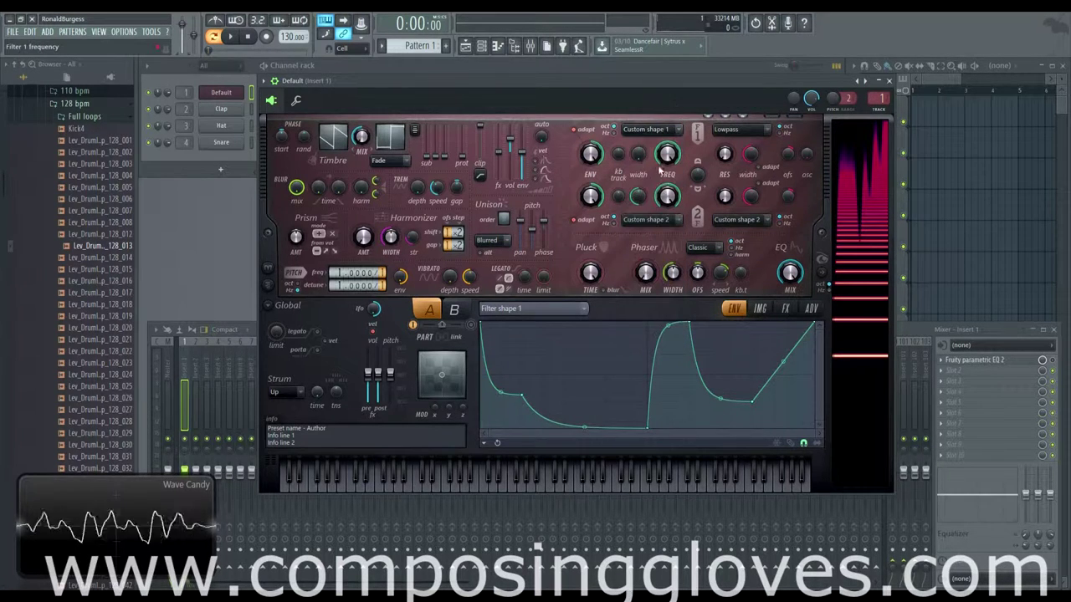
pyautogui.moveTo(669, 156); pyautogui.dragTo(670, 181)
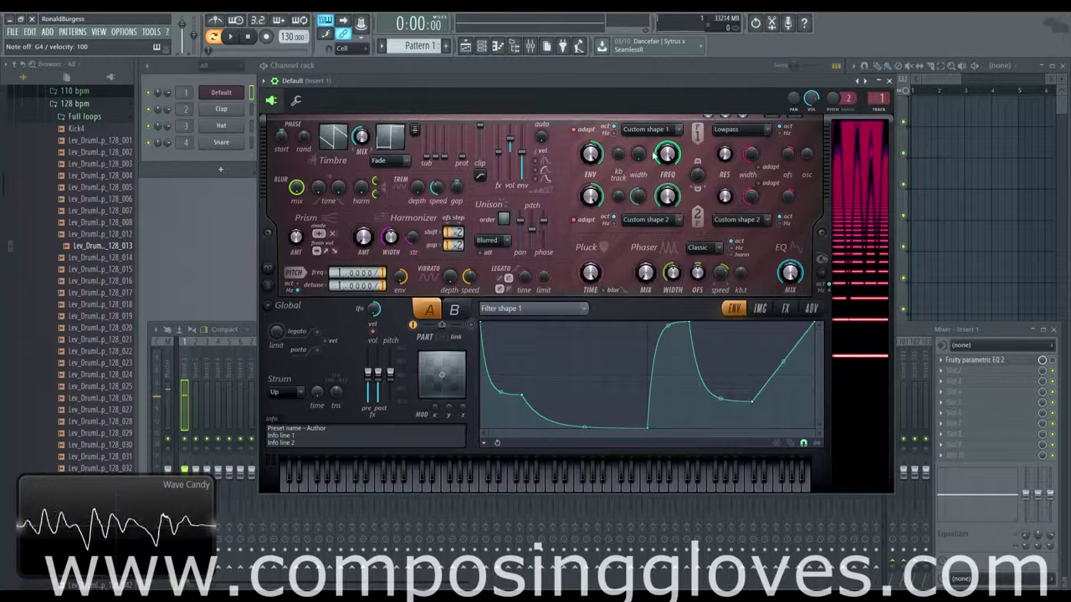
# Step: Move the filter shape 1 peak back to the centre and turn the centre low point into a second peak ahead of it
pyautogui.moveTo(691, 323); pyautogui.dragTo(647, 337)
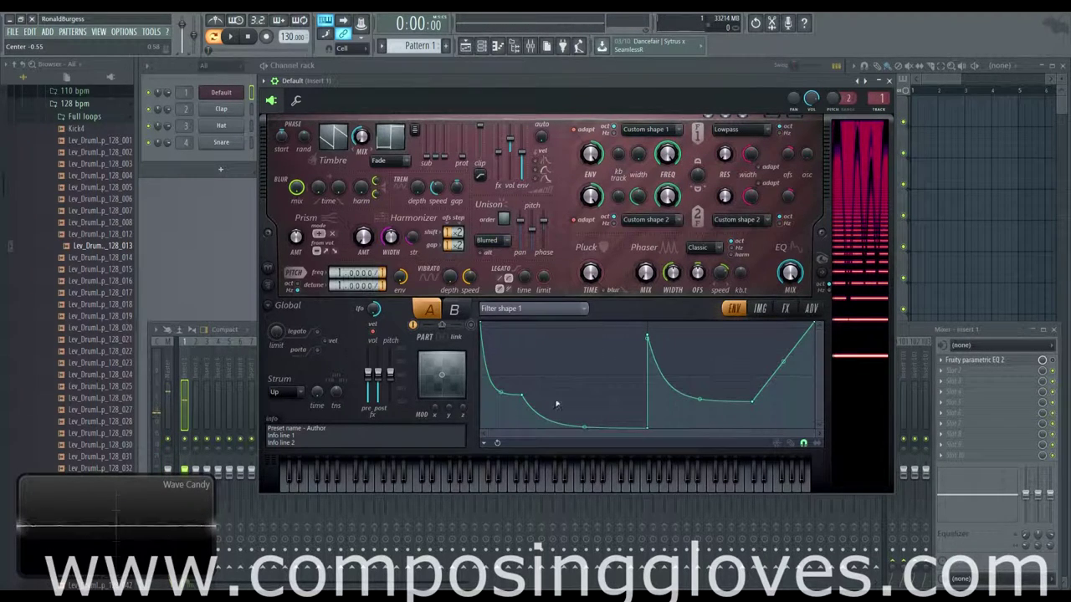
pyautogui.moveTo(583, 426); pyautogui.dragTo(584, 395)
pyautogui.moveTo(647, 429); pyautogui.dragTo(562, 324)
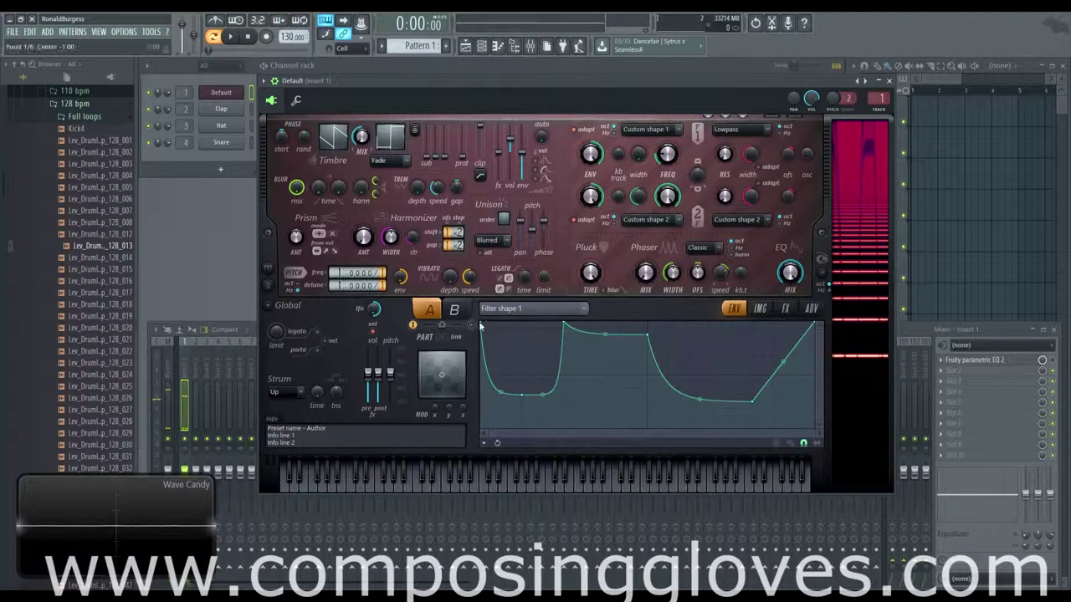
# Step: Pull the start and end points of filter shape 1 to the floor, adjusting filter 1's frequency and playing a test note
pyautogui.moveTo(482, 324); pyautogui.dragTo(484, 427)
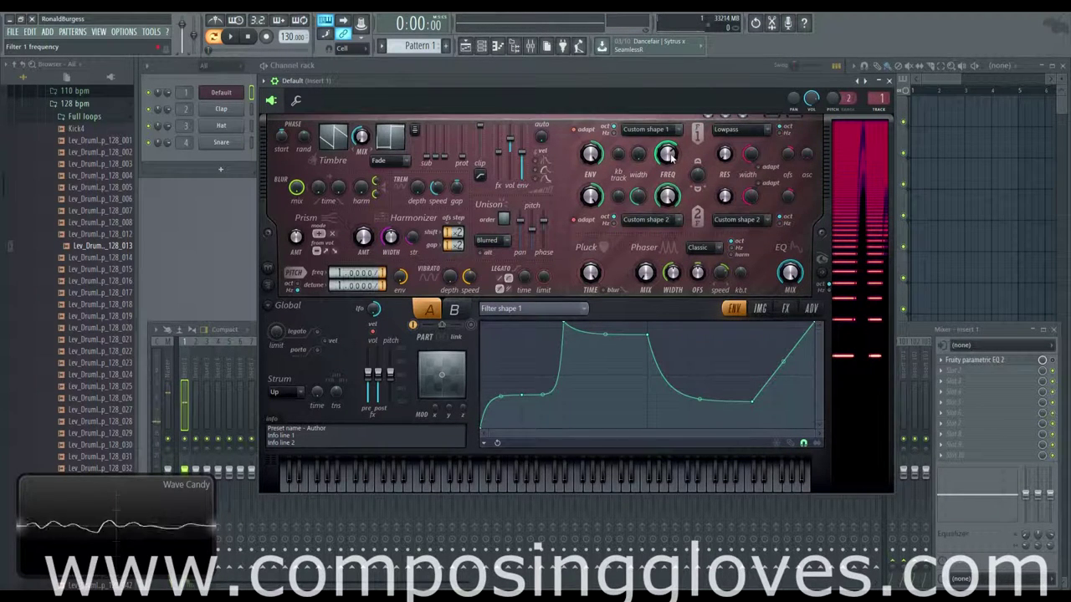
pyautogui.moveTo(671, 157); pyautogui.dragTo(671, 185)
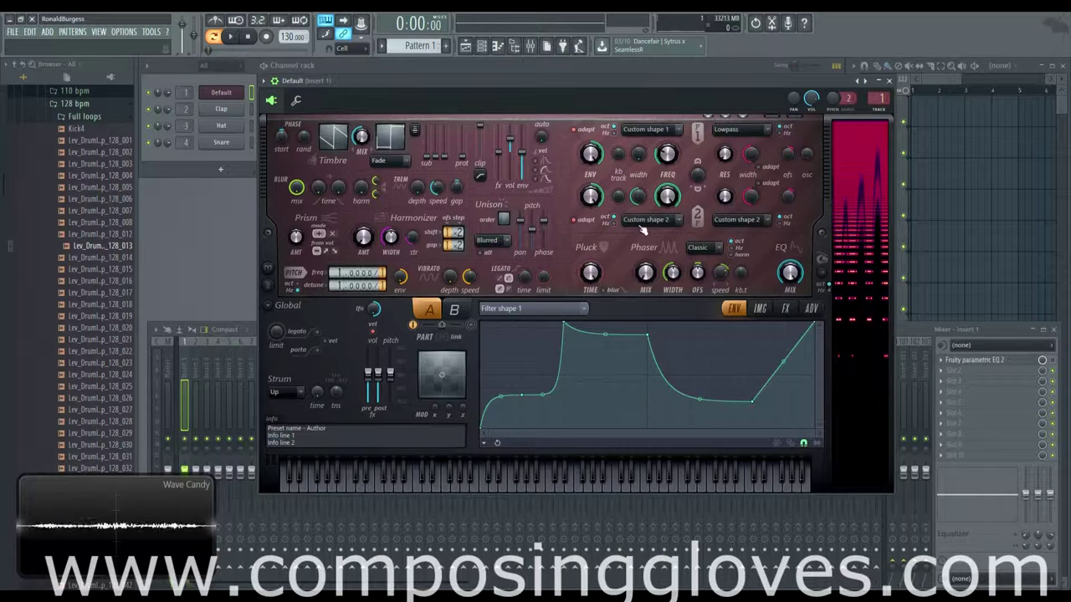
pyautogui.moveTo(812, 325); pyautogui.dragTo(819, 434)
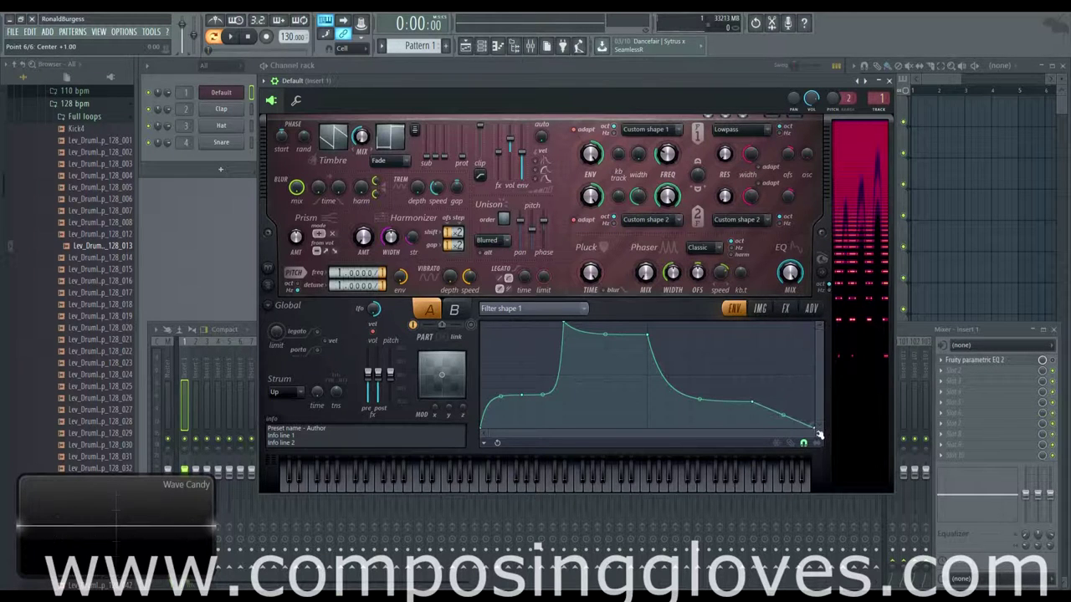
pyautogui.click(454, 481)
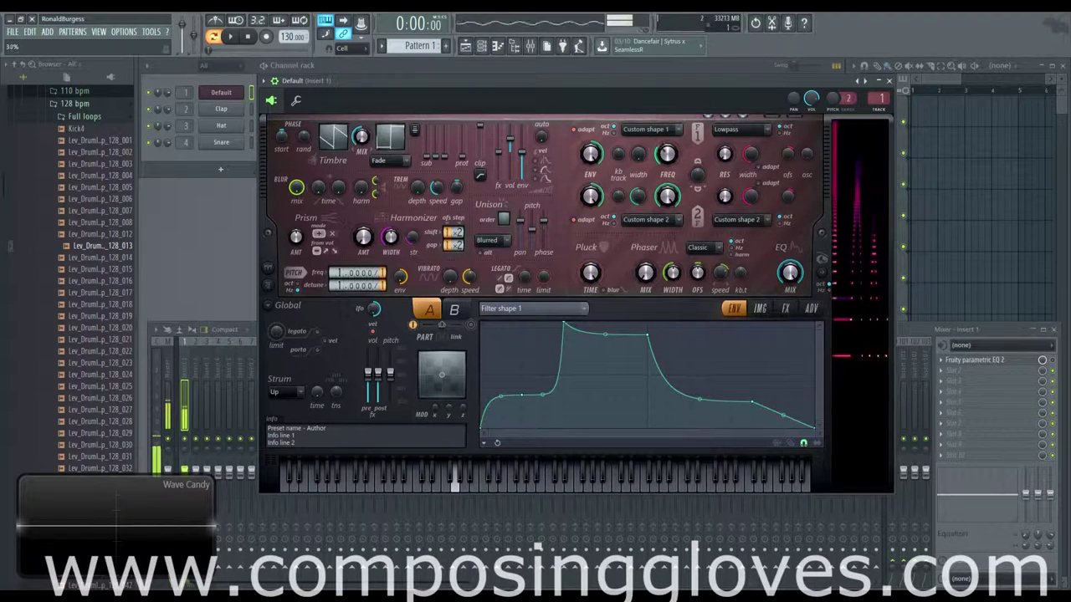
# Step: Switch filter 1 to Custom shape 2, back to Custom shape 1, and finally to Classic low pass
pyautogui.click(660, 128)
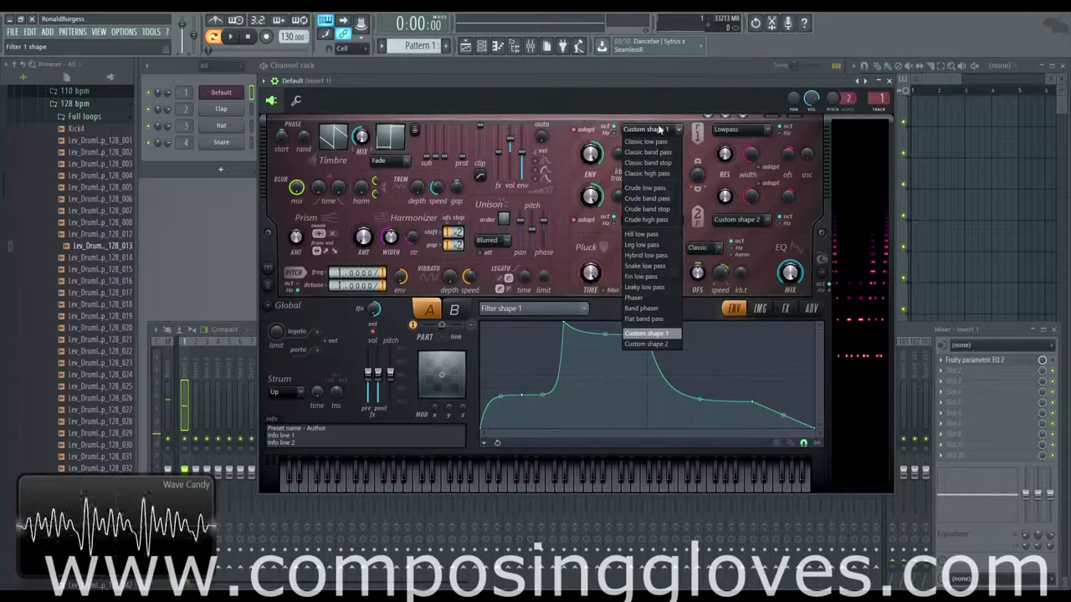
pyautogui.click(648, 344)
pyautogui.click(661, 130)
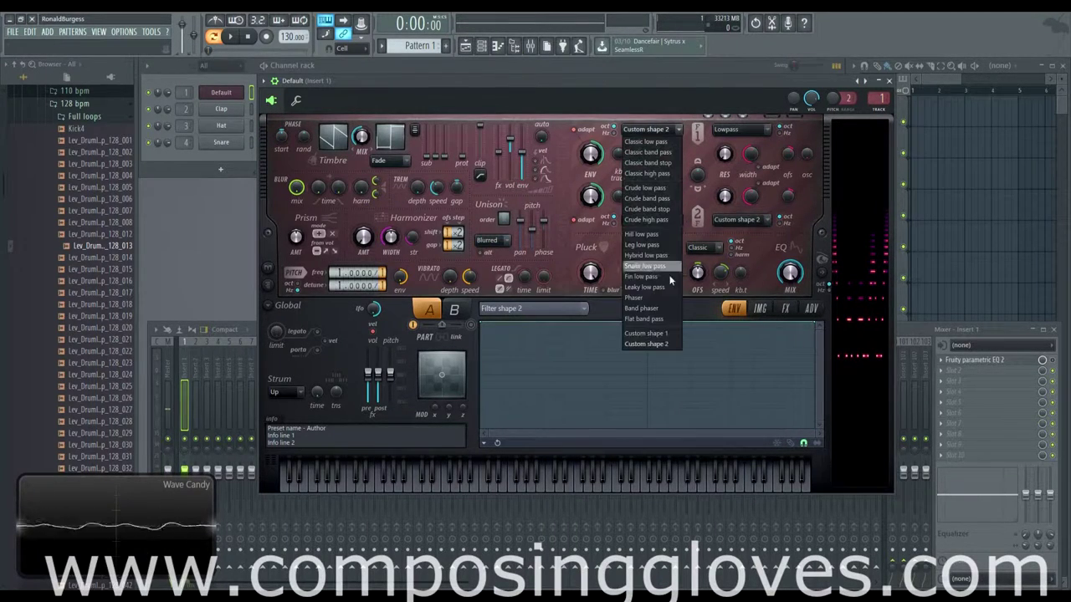
pyautogui.click(646, 333)
pyautogui.click(661, 130)
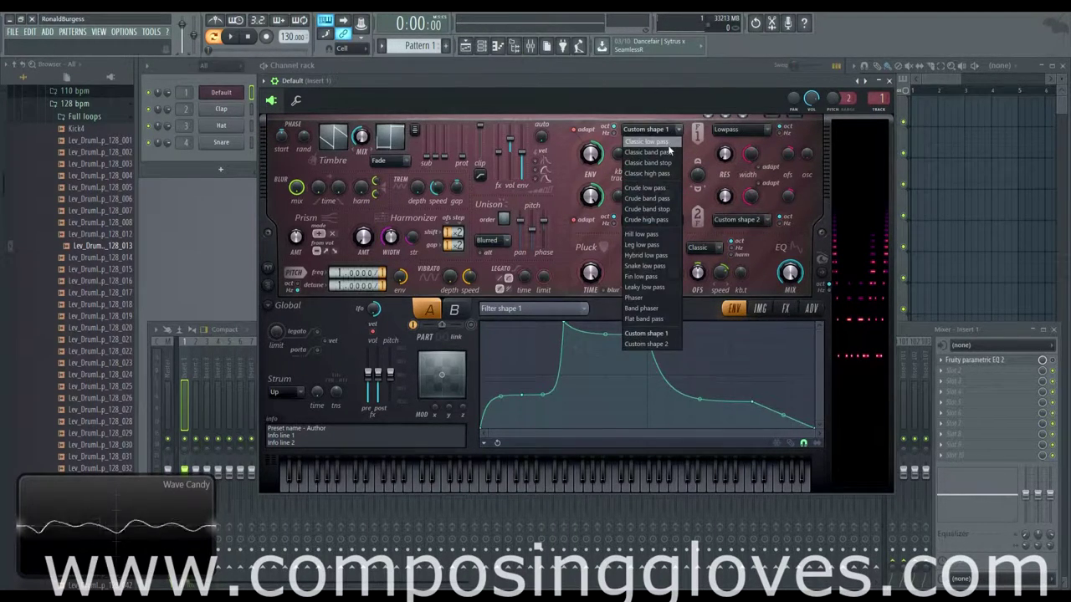
pyautogui.click(648, 141)
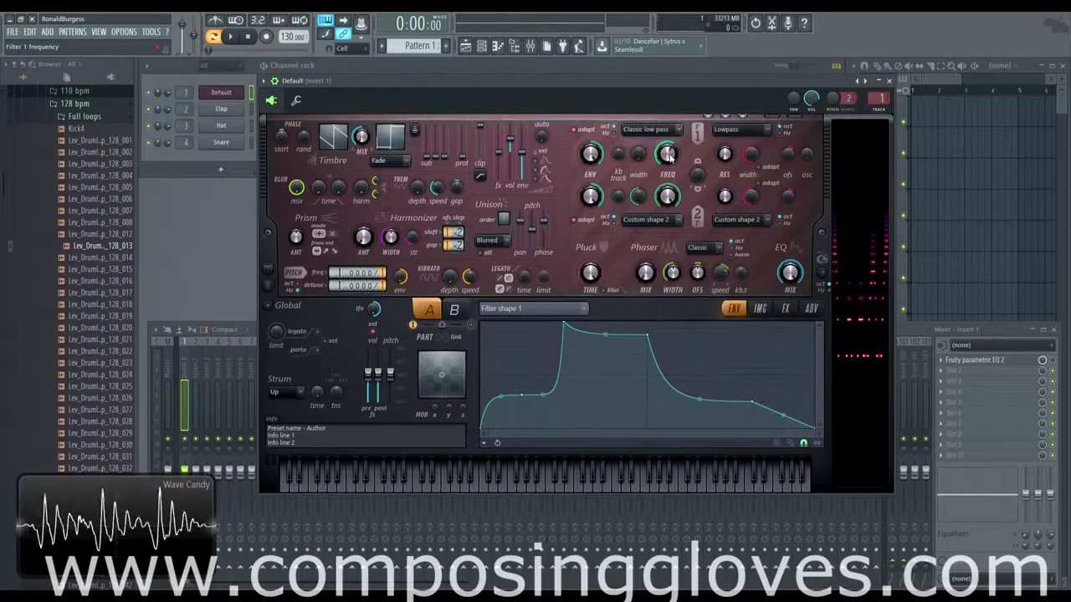
# Step: Show the Filter 1 mask and lower filter 1's frequency while playing test notes
pyautogui.click(532, 310)
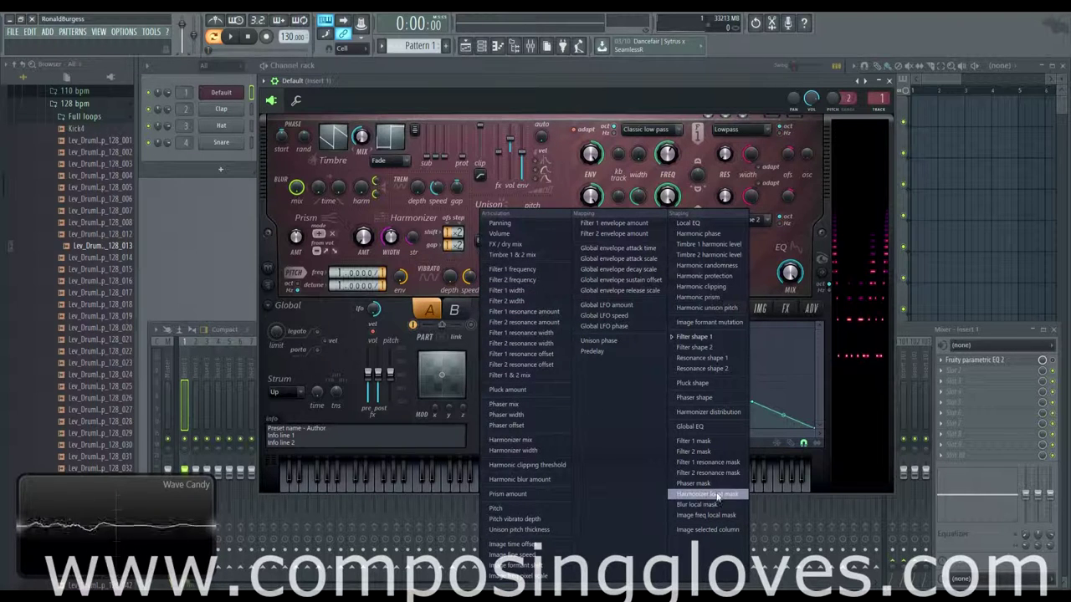
pyautogui.click(732, 440)
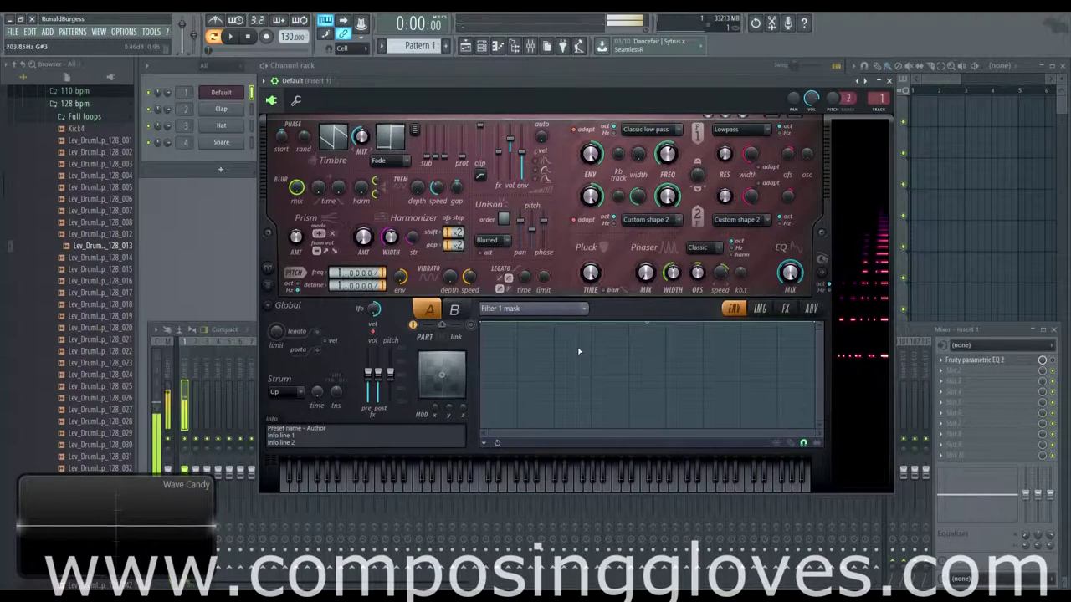
pyautogui.press('b')
pyautogui.moveTo(663, 156); pyautogui.dragTo(663, 209)
pyautogui.press('b')
pyautogui.press('b')
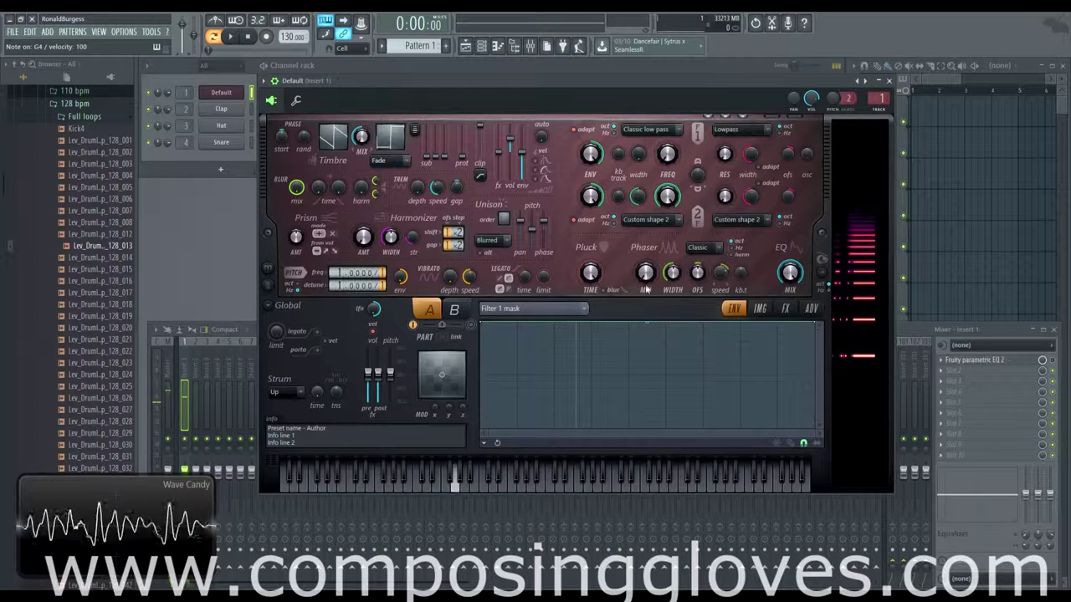
pyautogui.press('b')
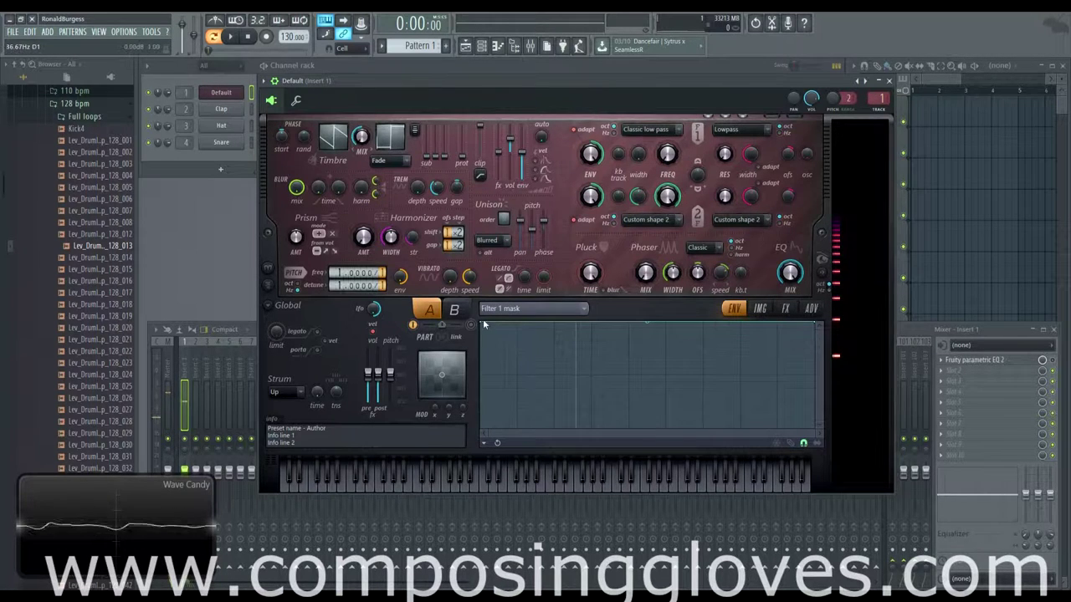
# Step: Add a point near the high end of the filter 1 mask, pull it to the floor, play a note, and raise it back to the top
pyautogui.moveTo(759, 341); pyautogui.dragTo(757, 451)
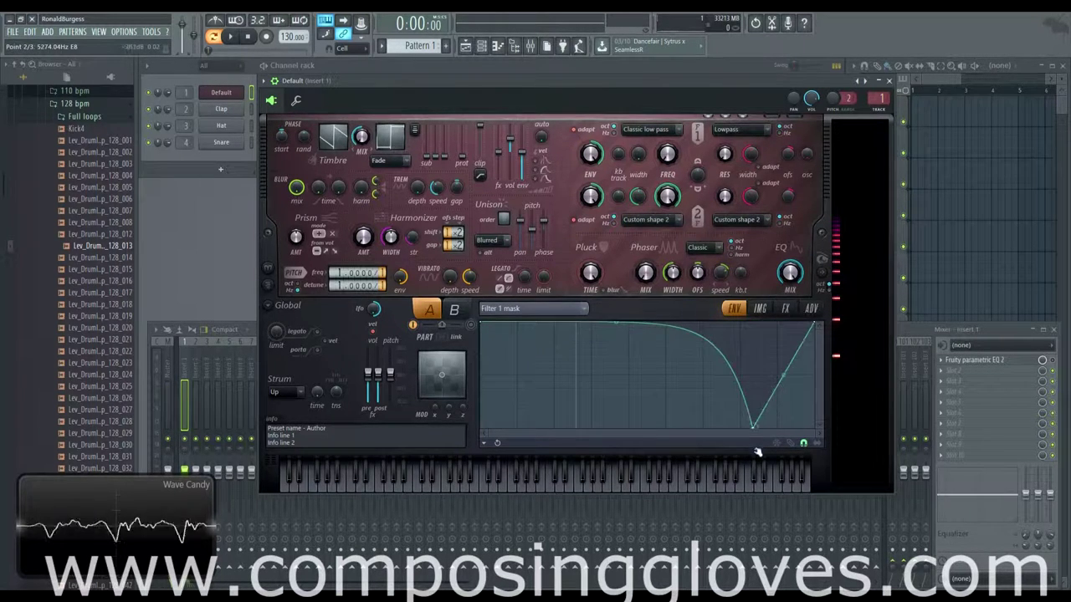
pyautogui.press('b')
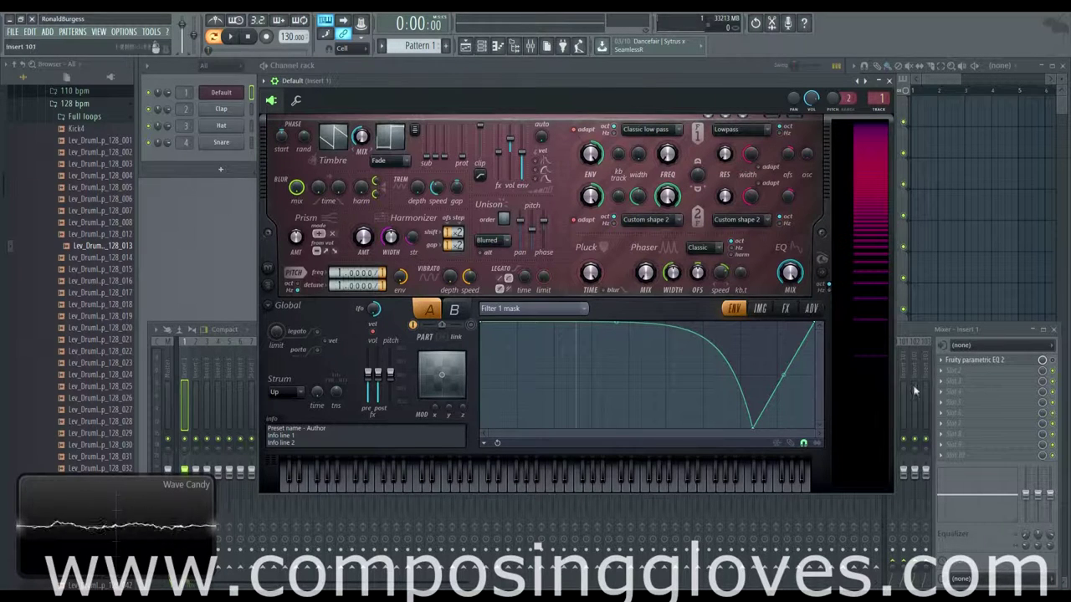
pyautogui.moveTo(754, 429); pyautogui.dragTo(752, 302)
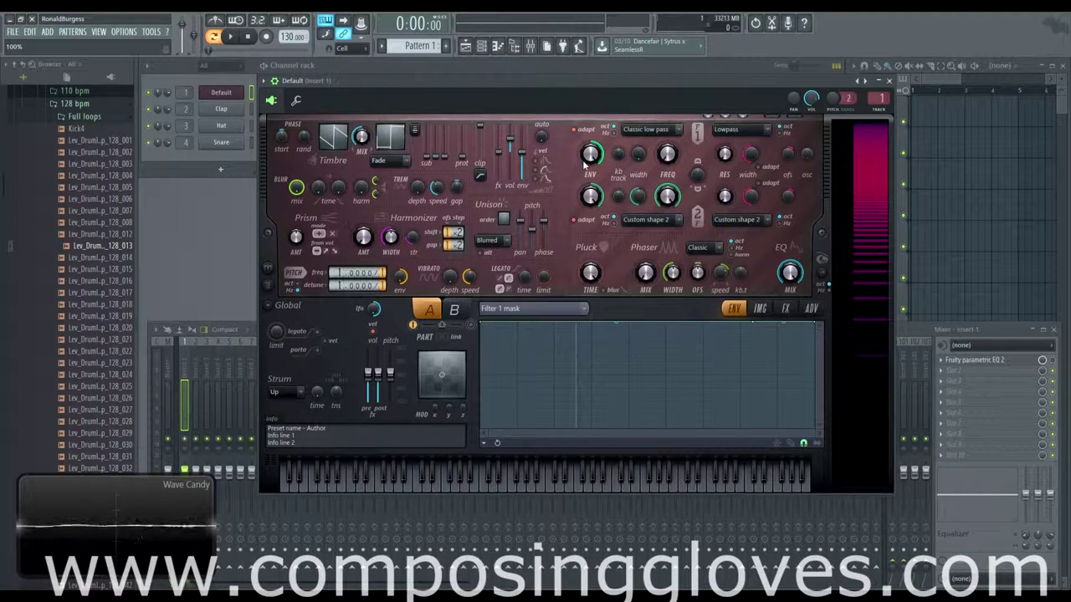
# Step: Review the available filter 1 shapes with playback stopped, keeping Classic low pass
pyautogui.press('space')
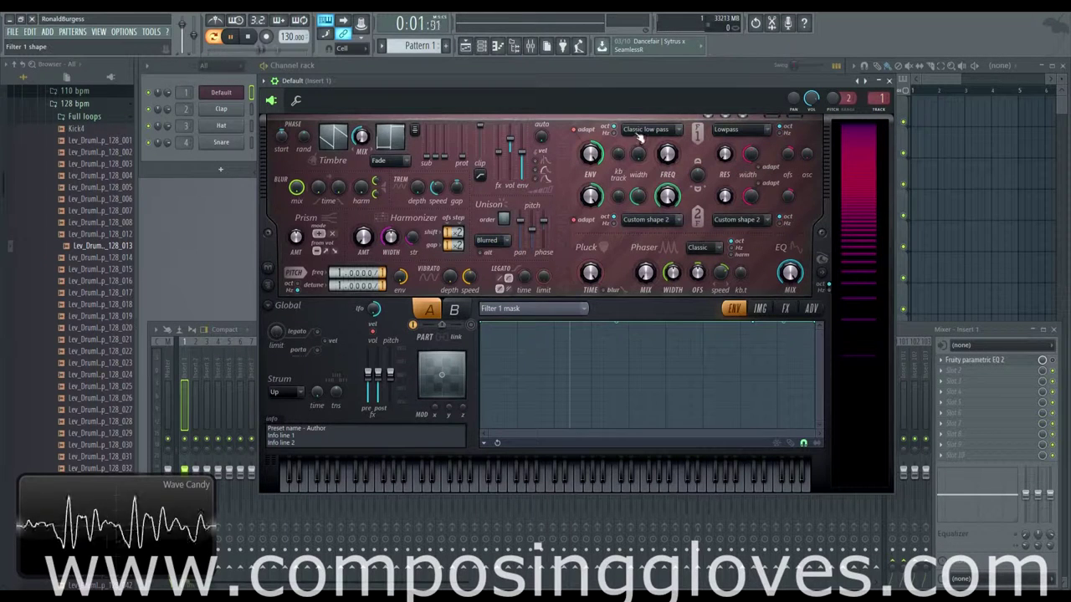
pyautogui.click(649, 129)
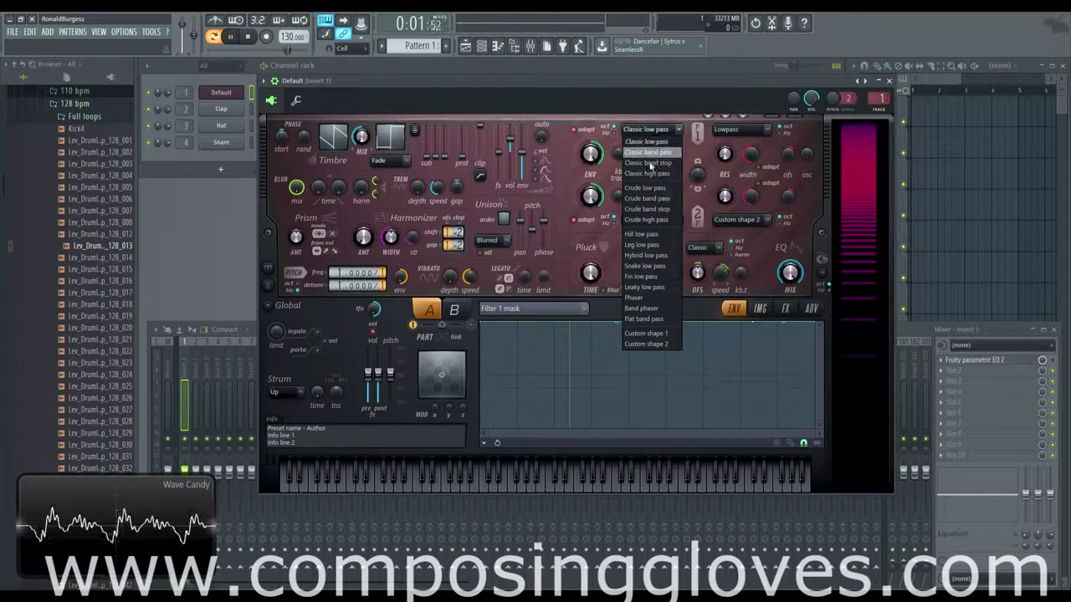
pyautogui.click(231, 37)
pyautogui.click(650, 129)
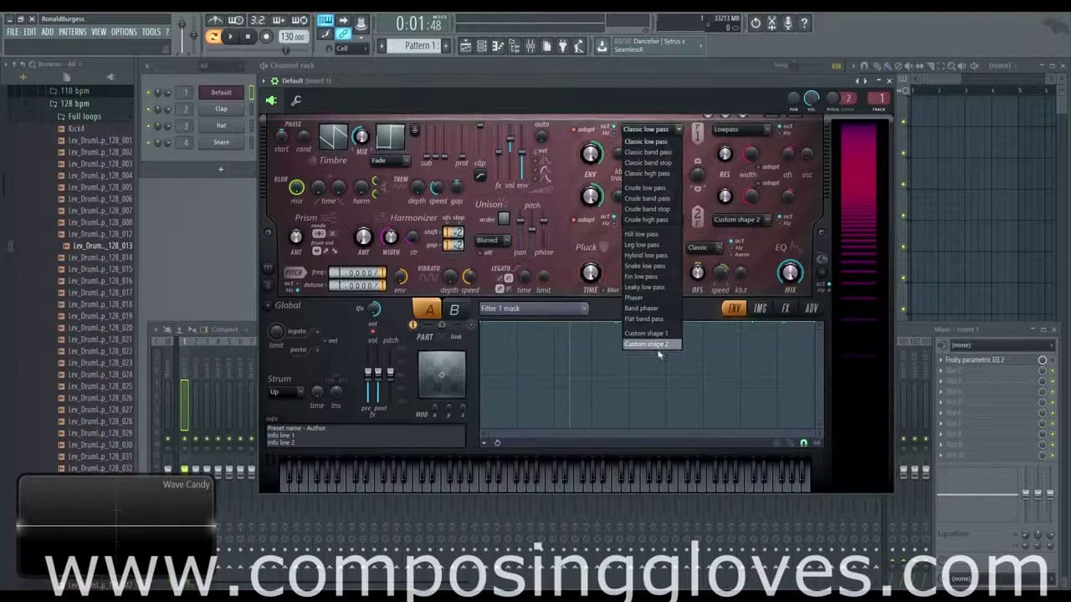
pyautogui.click(645, 141)
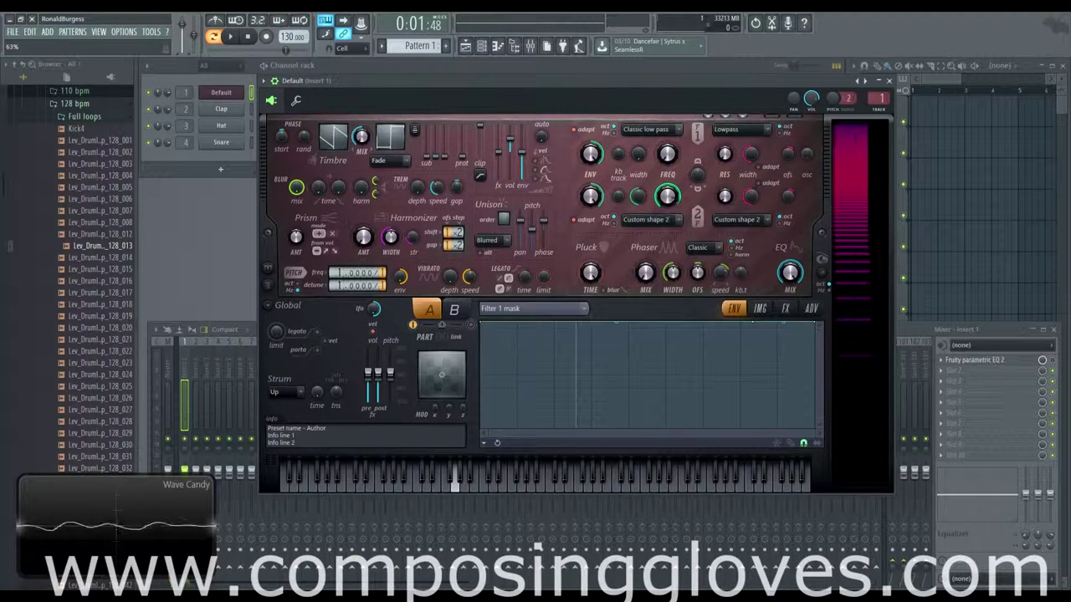
# Step: Set filter 2's shape to Classic low pass and adjust both filters' frequencies while playing test notes
pyautogui.moveTo(668, 159)
pyautogui.mouseDown()
pyautogui.moveTo(669, 219)
pyautogui.moveTo(669, 161)
pyautogui.mouseUp()
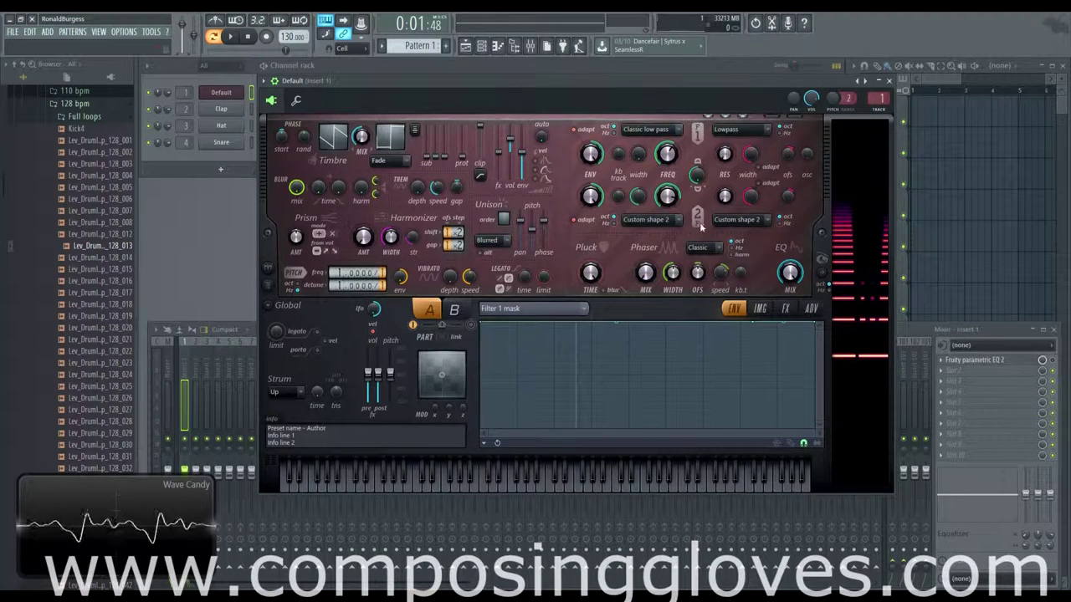
pyautogui.press('b')
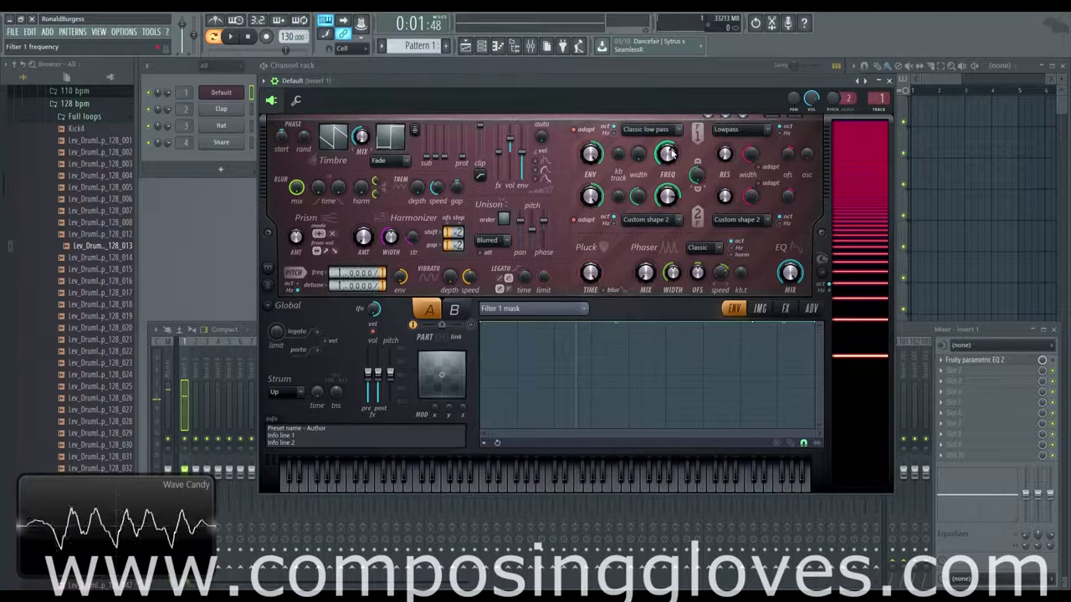
pyautogui.click(672, 220)
pyautogui.click(668, 234)
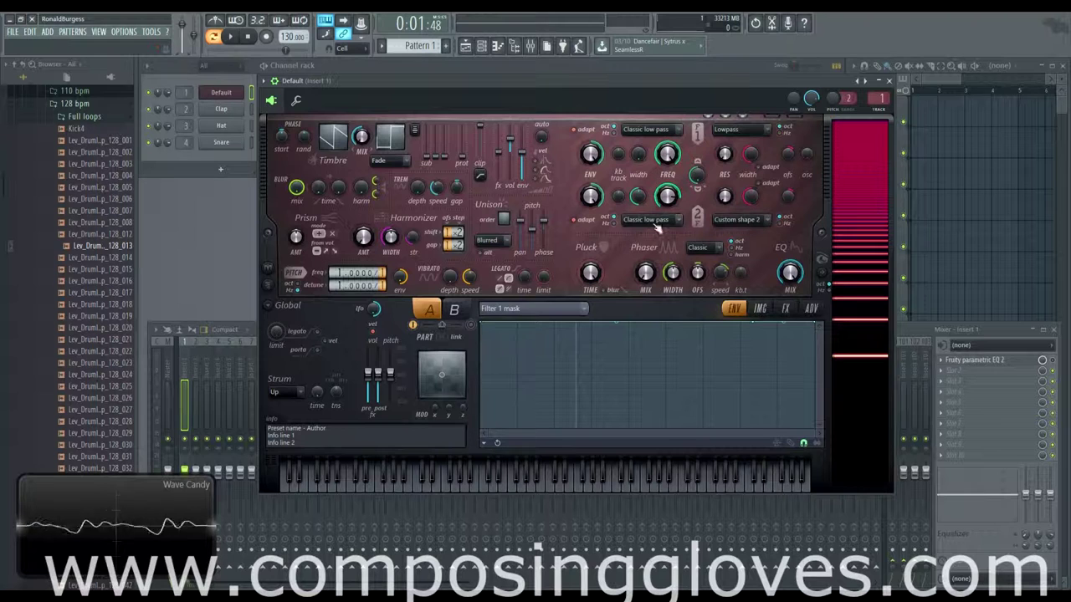
pyautogui.press('b')
pyautogui.moveTo(668, 195)
pyautogui.mouseDown()
pyautogui.moveTo(668, 224)
pyautogui.moveTo(668, 194)
pyautogui.mouseUp()
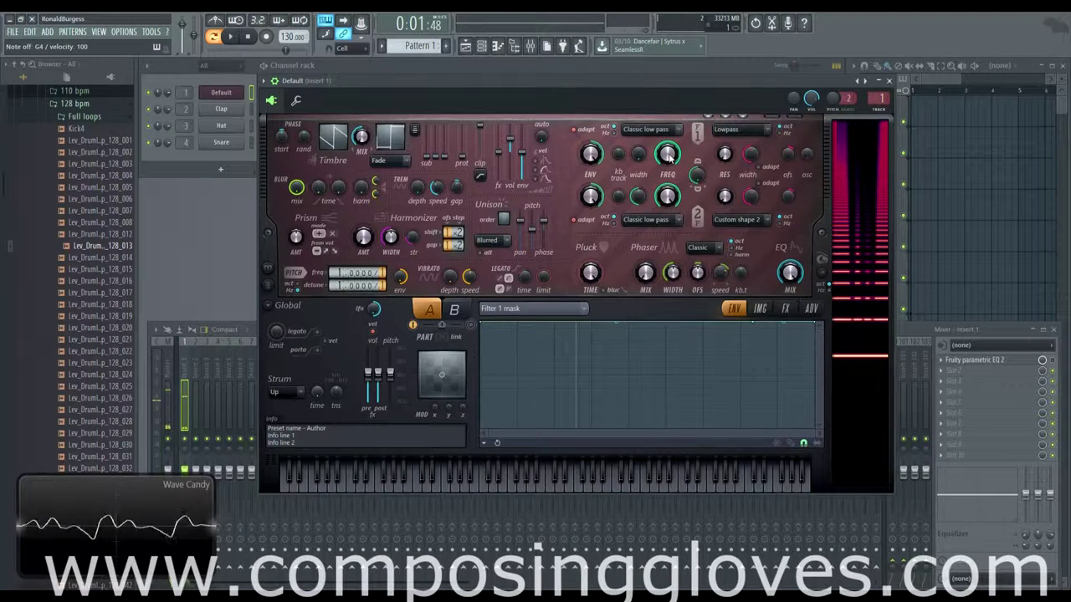
pyautogui.press('b')
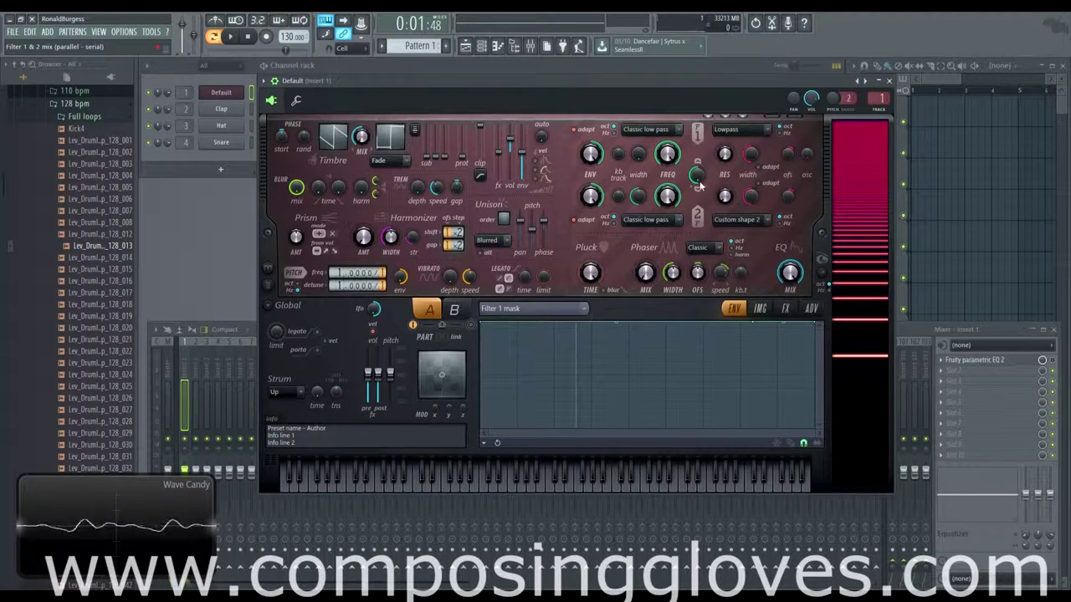
# Step: Adjust the filter 1 & 2 parallel-serial mix and play a test note
pyautogui.moveTo(701, 186); pyautogui.dragTo(701, 195)
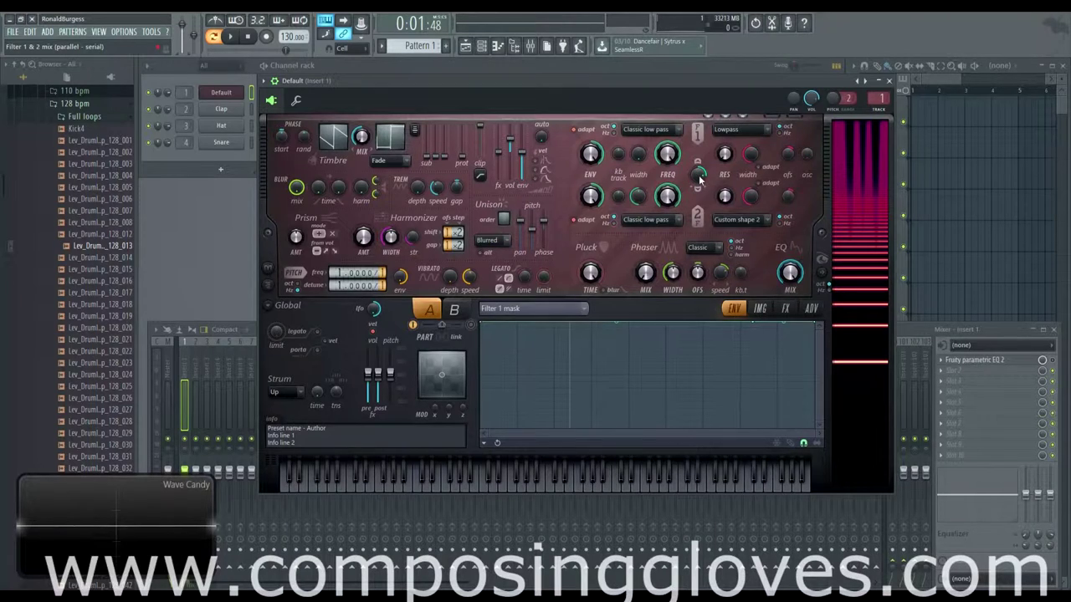
pyautogui.press('n')
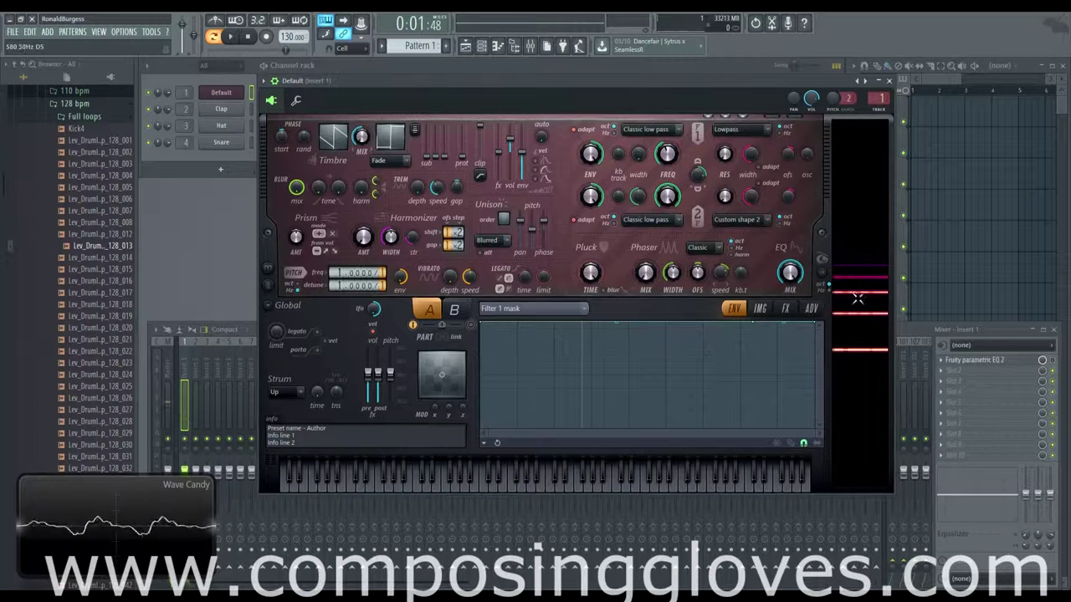
# Step: Change filter 2's shape to Classic high pass and lower its frequency
pyautogui.click(648, 219)
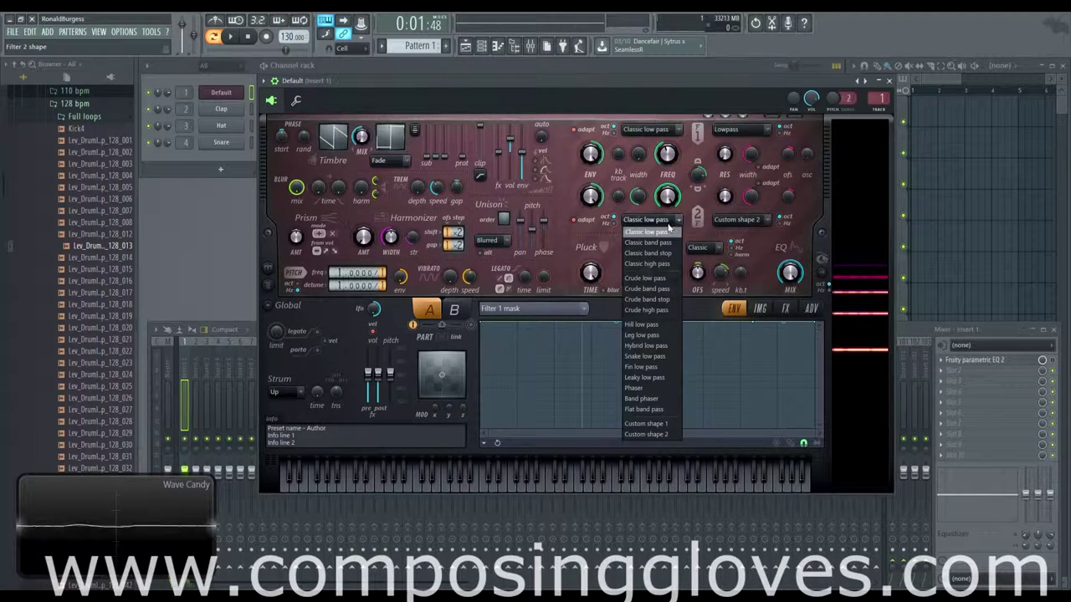
pyautogui.click(669, 249)
pyautogui.moveTo(667, 197); pyautogui.dragTo(667, 226)
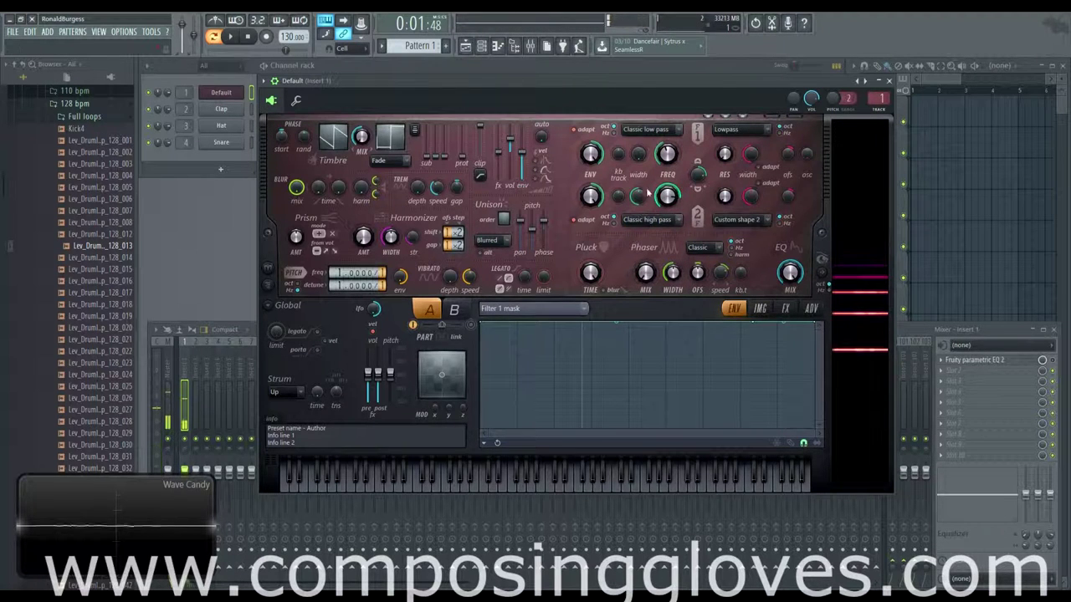
# Step: Set filter 2's shape back to Classic low pass
pyautogui.click(657, 219)
pyautogui.click(661, 232)
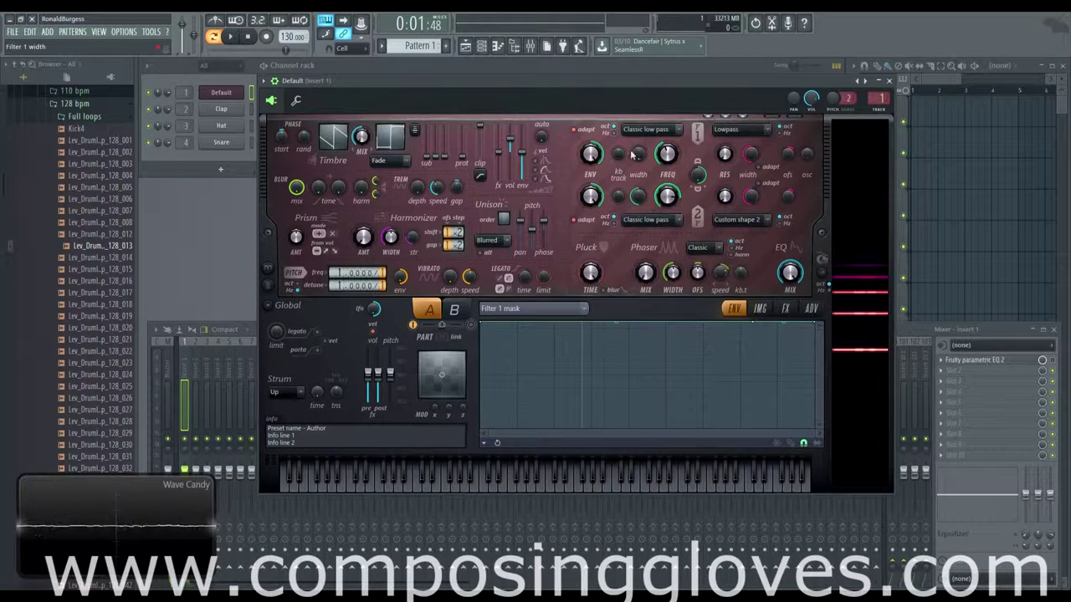
# Step: Enter one-bar notes C6, C5 and E6 at bar 1 in the Default channel's piano roll
pyautogui.rightClick(221, 94)
pyautogui.click(266, 93)
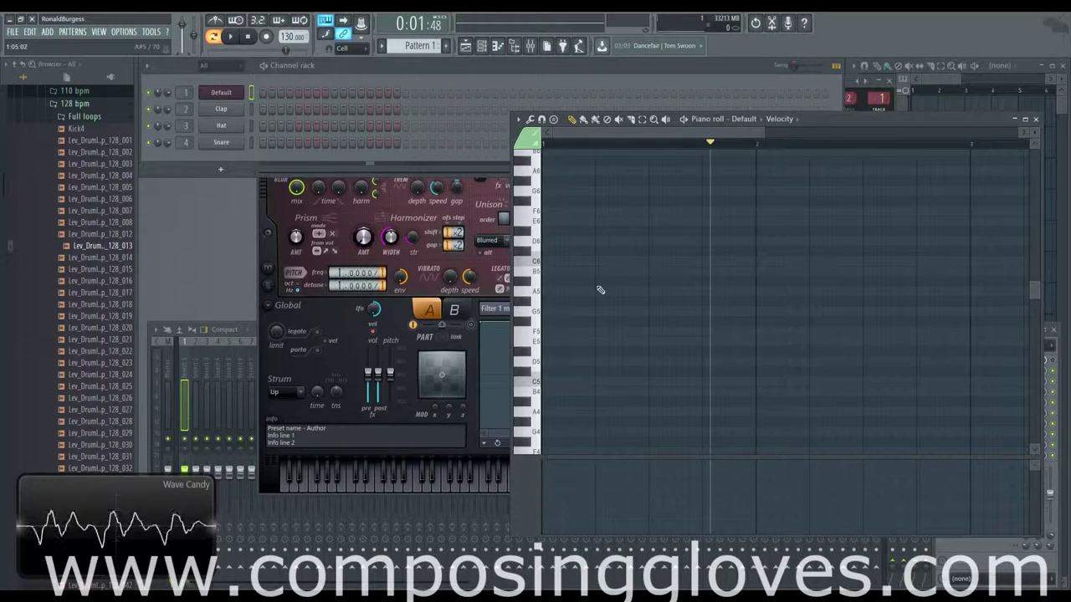
pyautogui.click(544, 281)
pyautogui.moveTo(559, 281); pyautogui.dragTo(755, 262)
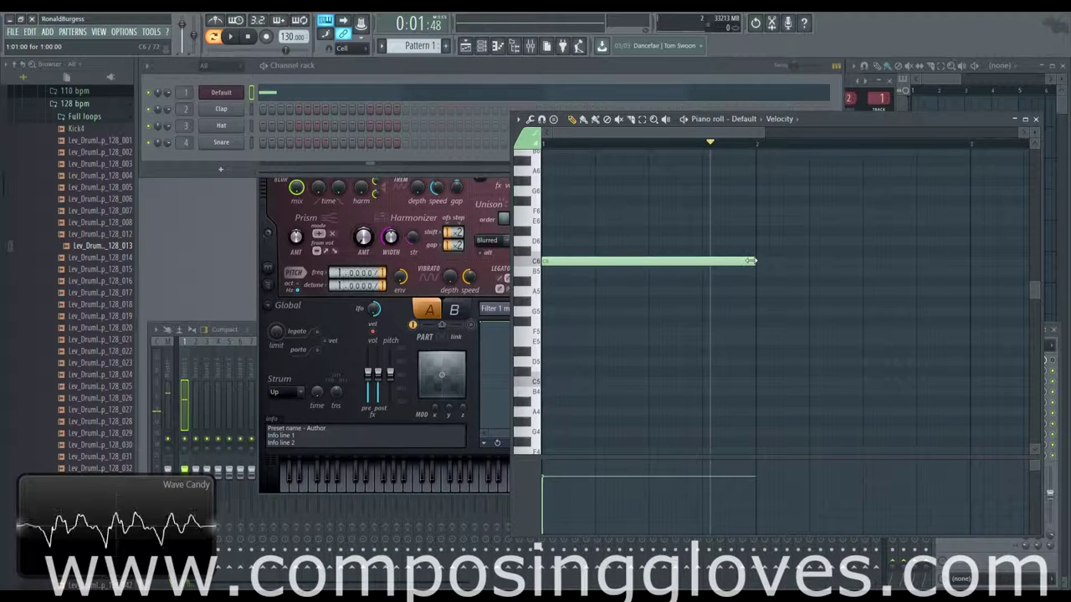
pyautogui.click(558, 380)
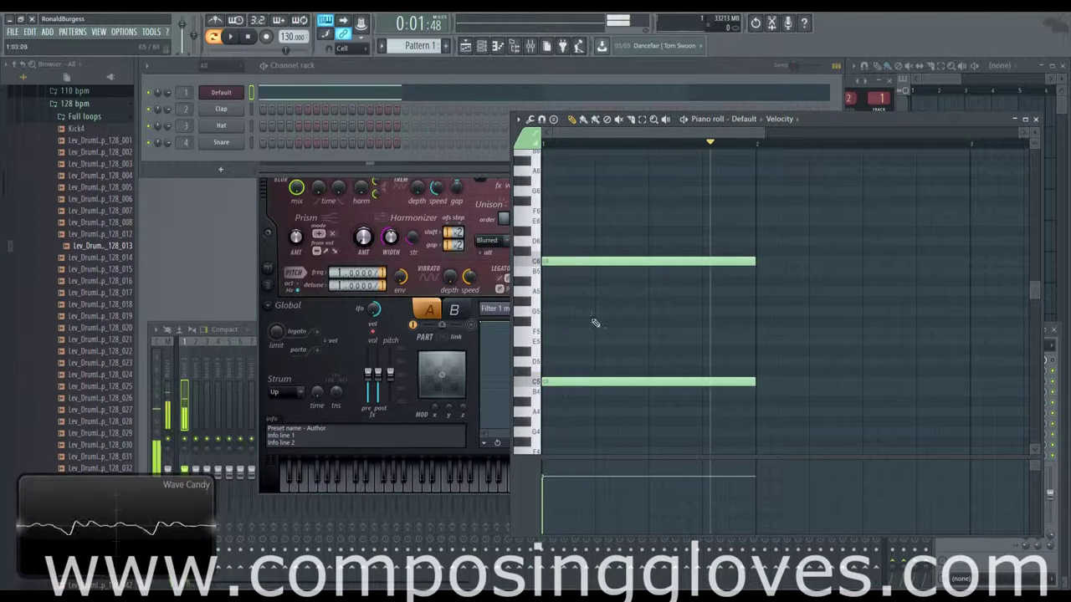
pyautogui.click(559, 222)
# Step: Place a Pattern 1 clip at bar 1 of the first playlist track and select that bar as the time range
pyautogui.press('F5')
pyautogui.click(943, 102)
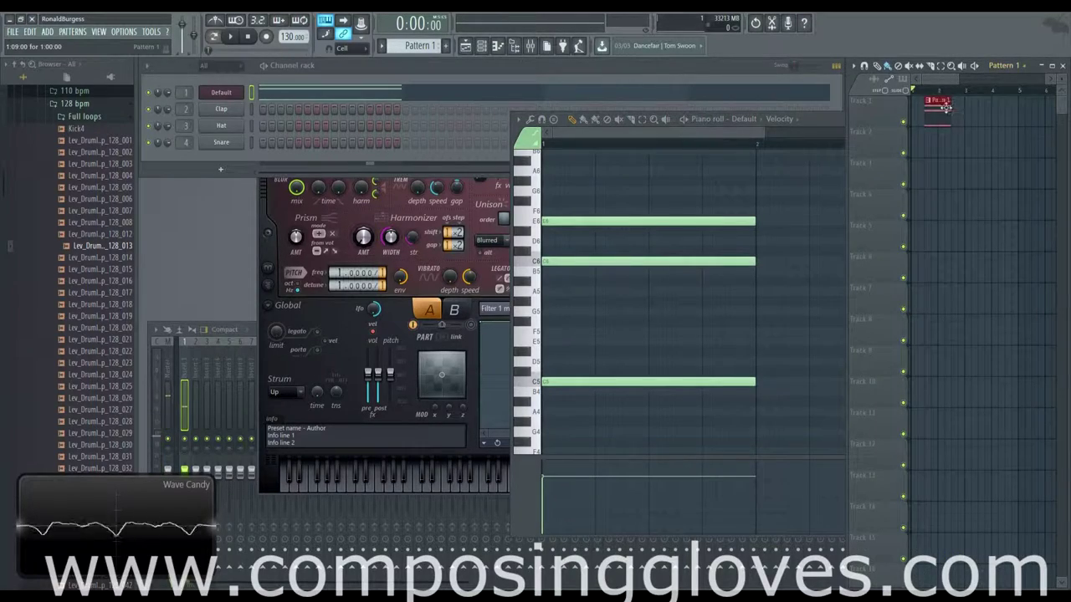
pyautogui.moveTo(945, 108); pyautogui.dragTo(929, 90)
pyautogui.press('super')
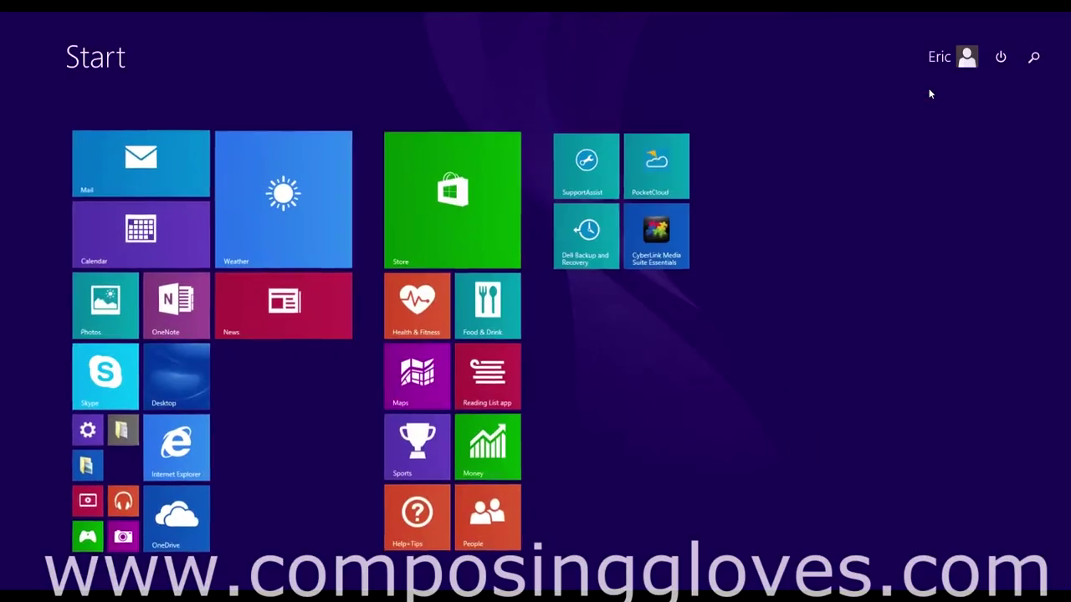
pyautogui.press('super')
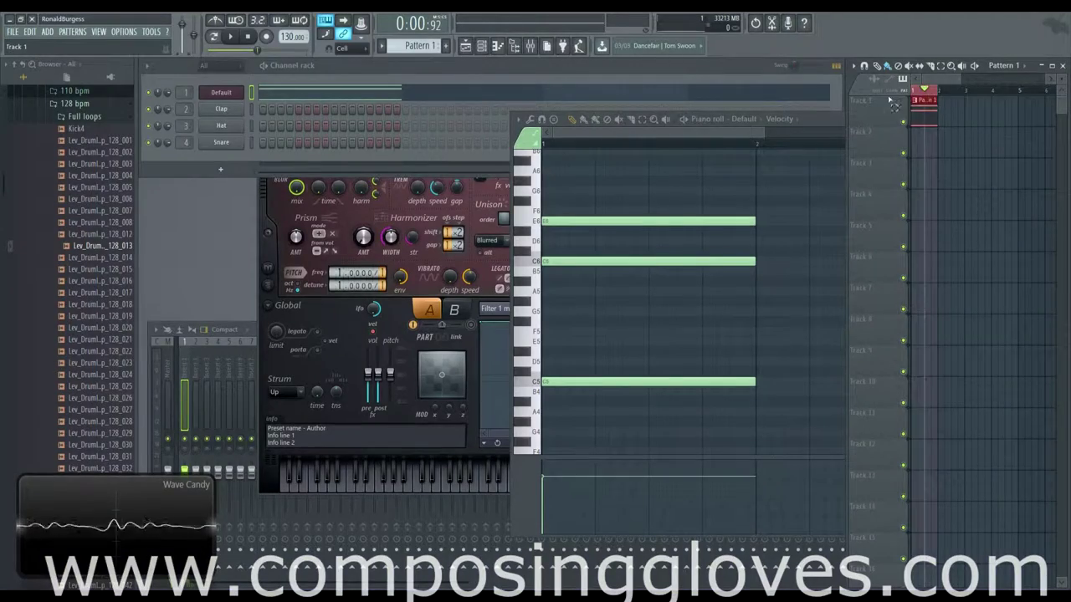
# Step: Create an automation clip for filter 1's frequency in Harmor
pyautogui.click(470, 188)
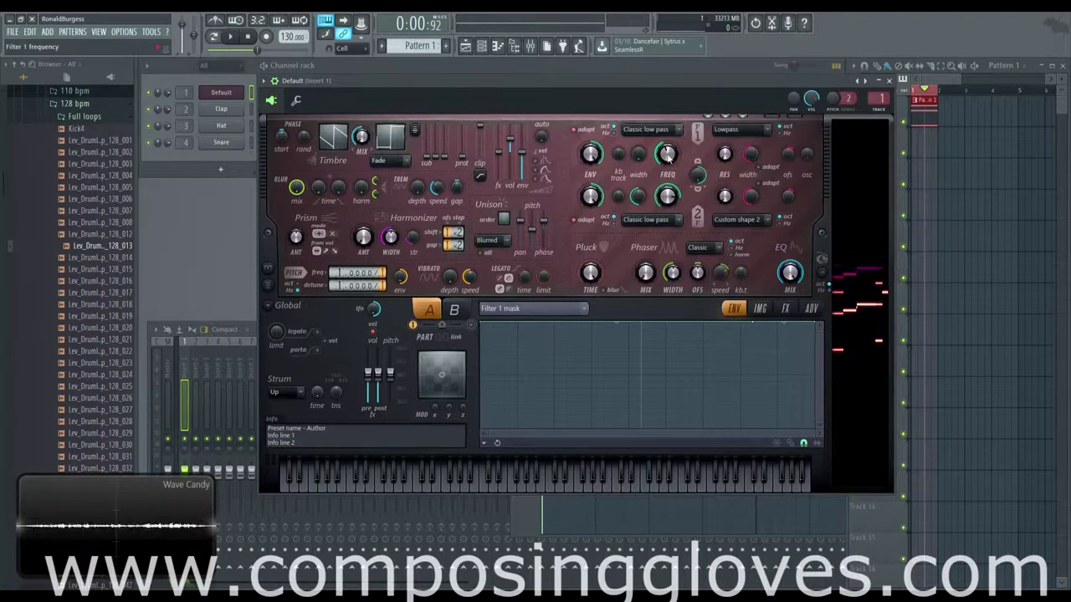
pyautogui.rightClick(666, 151)
pyautogui.click(743, 268)
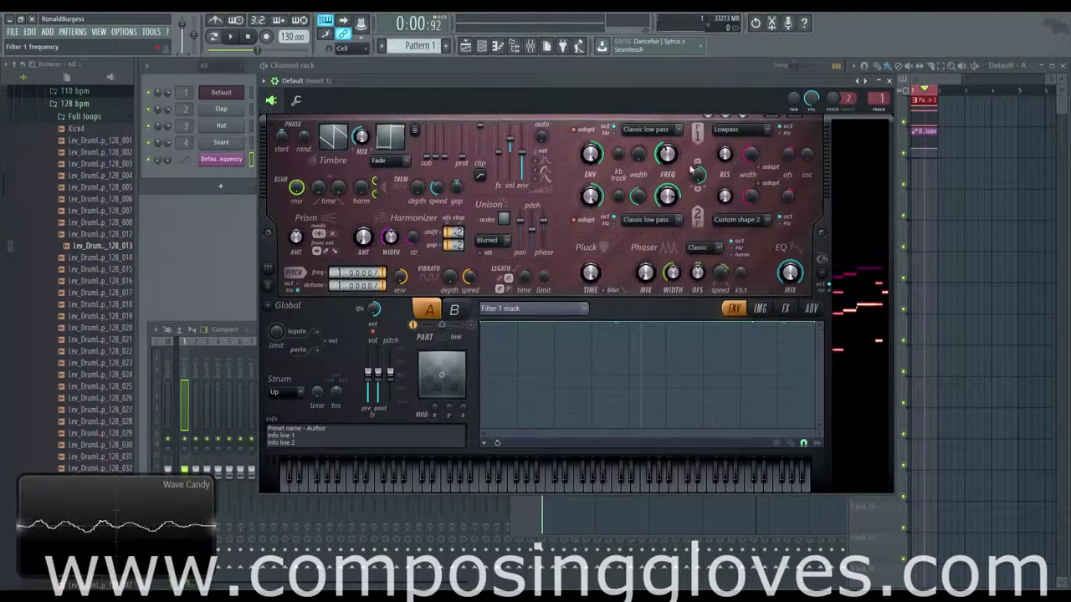
# Step: Set filter 1's shape to Custom shape 1 and filter 2's shape to Custom shape 2
pyautogui.click(659, 127)
pyautogui.click(669, 336)
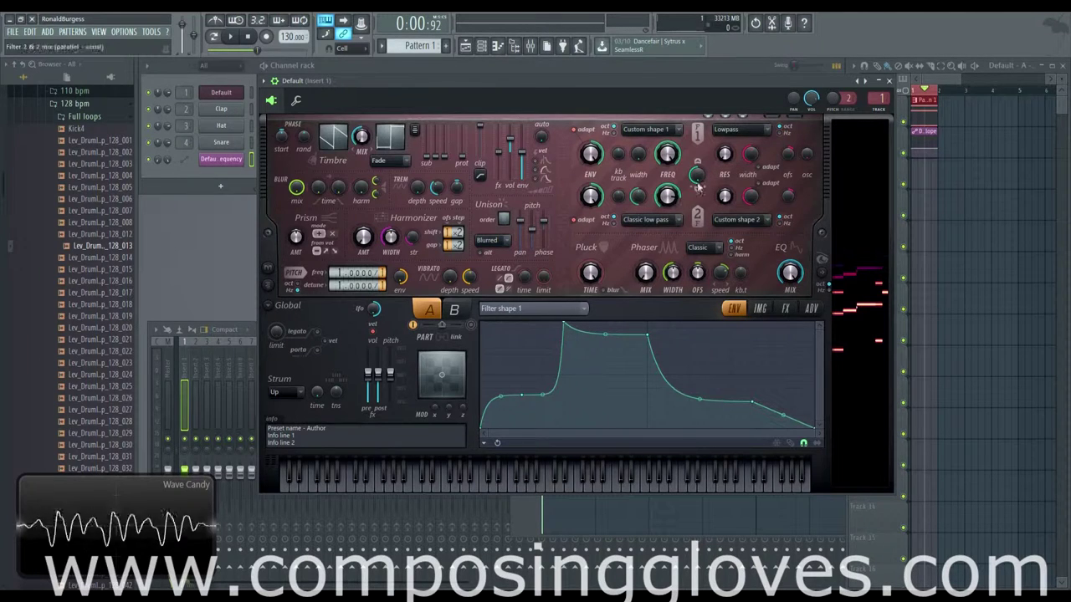
pyautogui.click(652, 219)
pyautogui.click(647, 434)
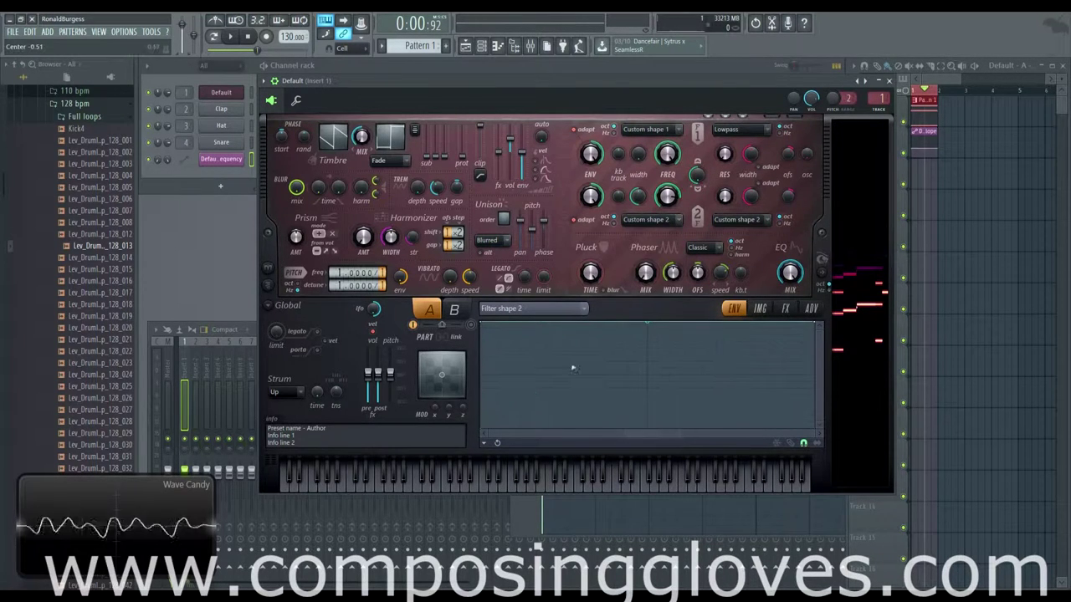
# Step: Add three points to filter shape 2 so it rises from a low start to a high plateau and dips near the end
pyautogui.rightClick(710, 344)
pyautogui.rightClick(496, 420)
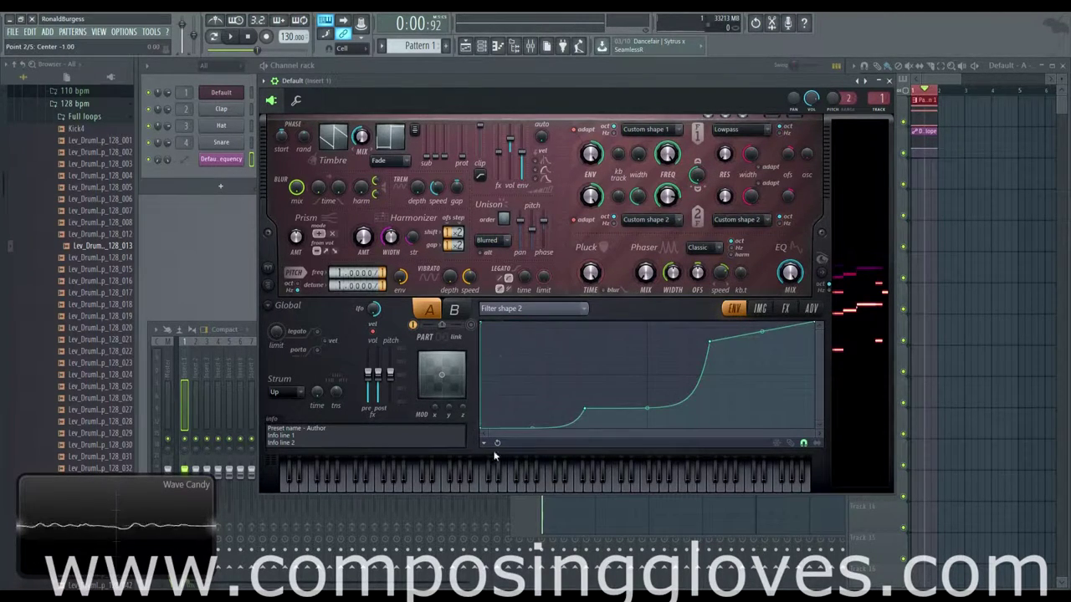
pyautogui.rightClick(773, 416)
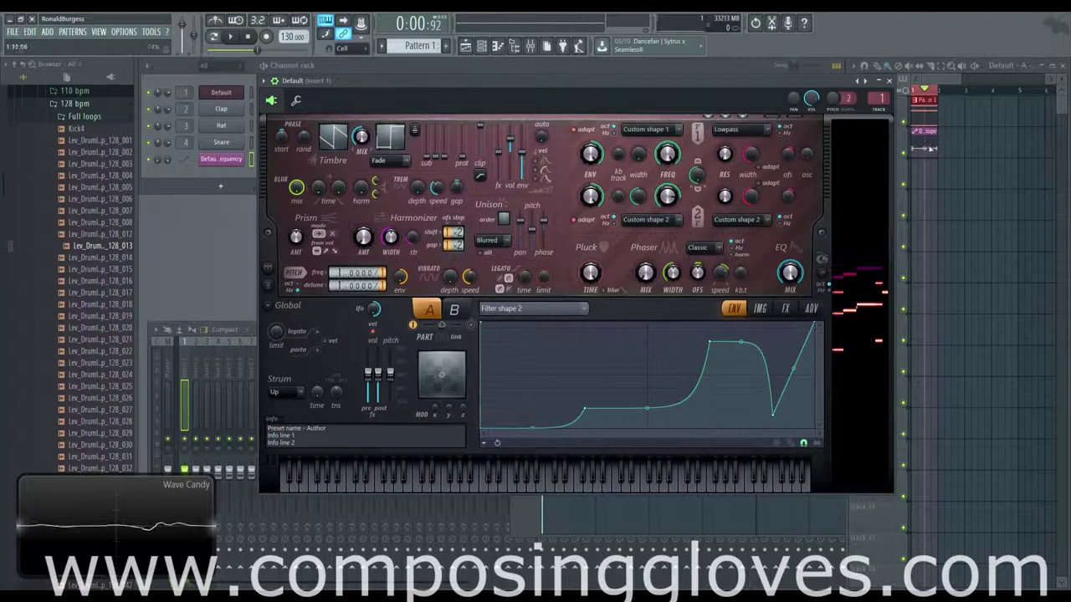
# Step: Shape the frequency automation clip to start at its minimum, rise to a peak, dip to a valley and peak again within the bar
pyautogui.moveTo(960, 80); pyautogui.dragTo(936, 80)
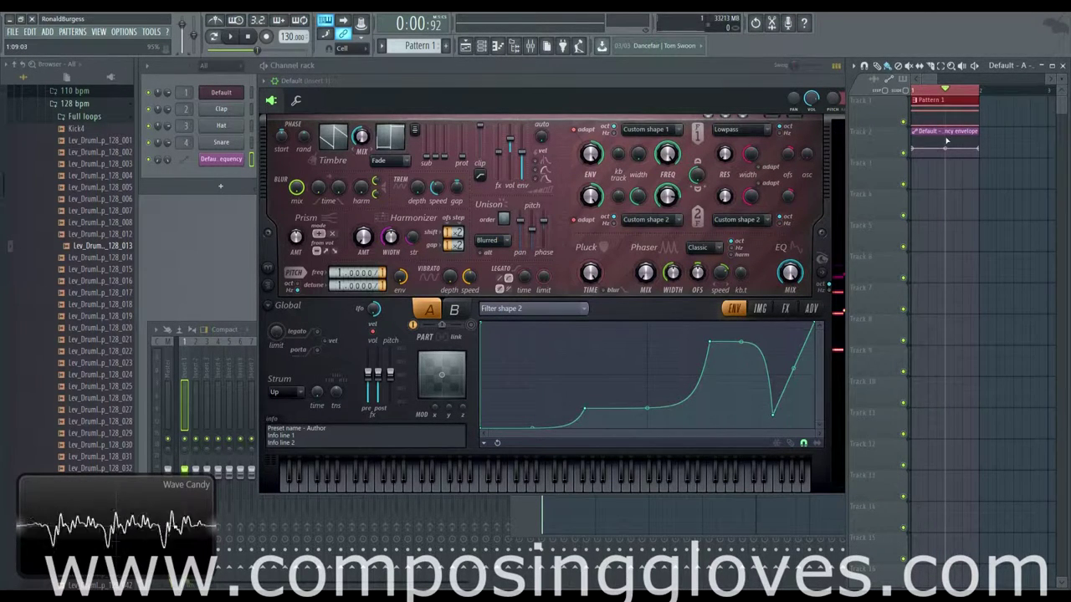
pyautogui.moveTo(913, 150); pyautogui.dragTo(916, 159)
pyautogui.rightClick(928, 138)
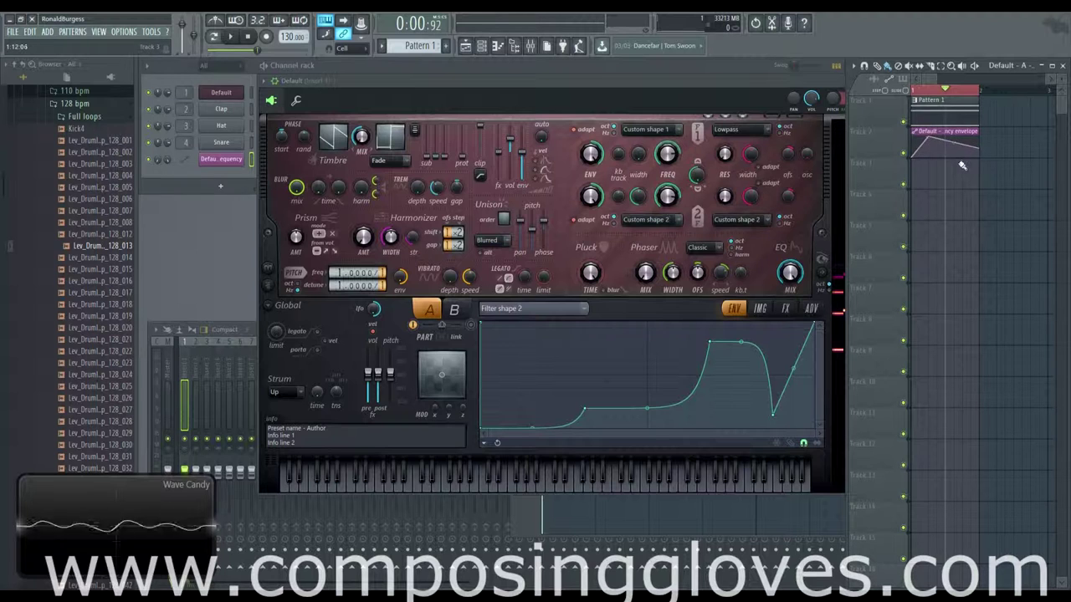
pyautogui.rightClick(955, 158)
pyautogui.rightClick(968, 141)
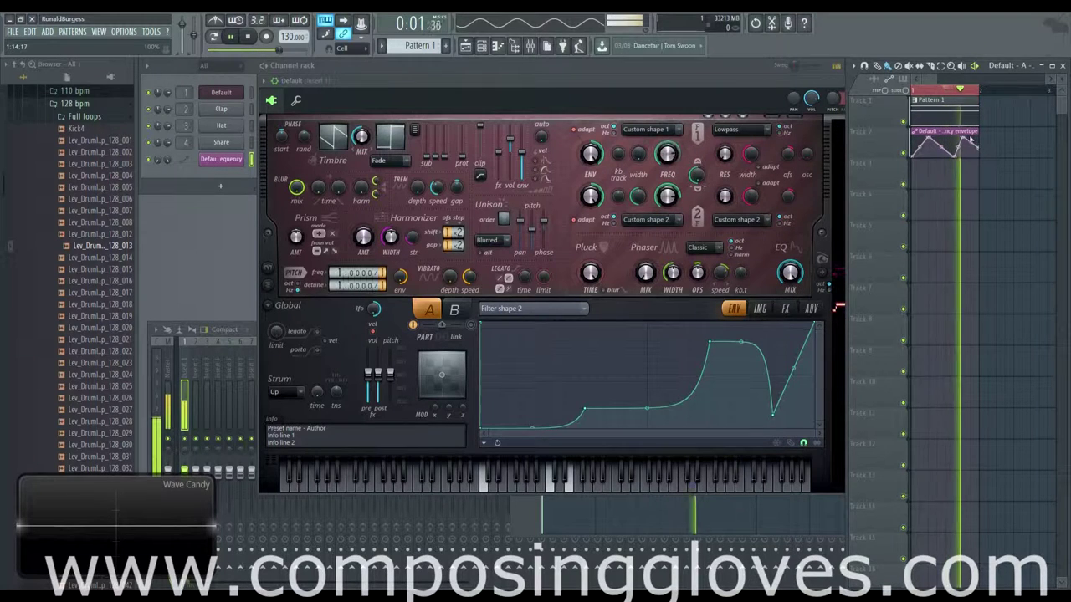
# Step: Move the Harmor window away from the playlist and review the editor targets, keeping Custom shape 1 for filter 1
pyautogui.moveTo(791, 82); pyautogui.dragTo(715, 95)
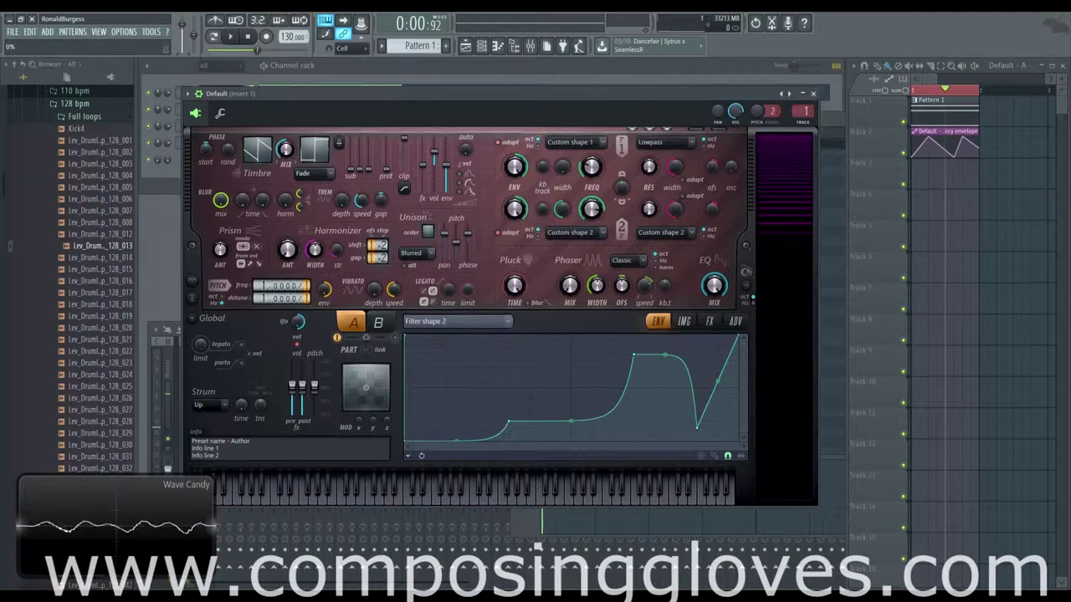
pyautogui.click(502, 326)
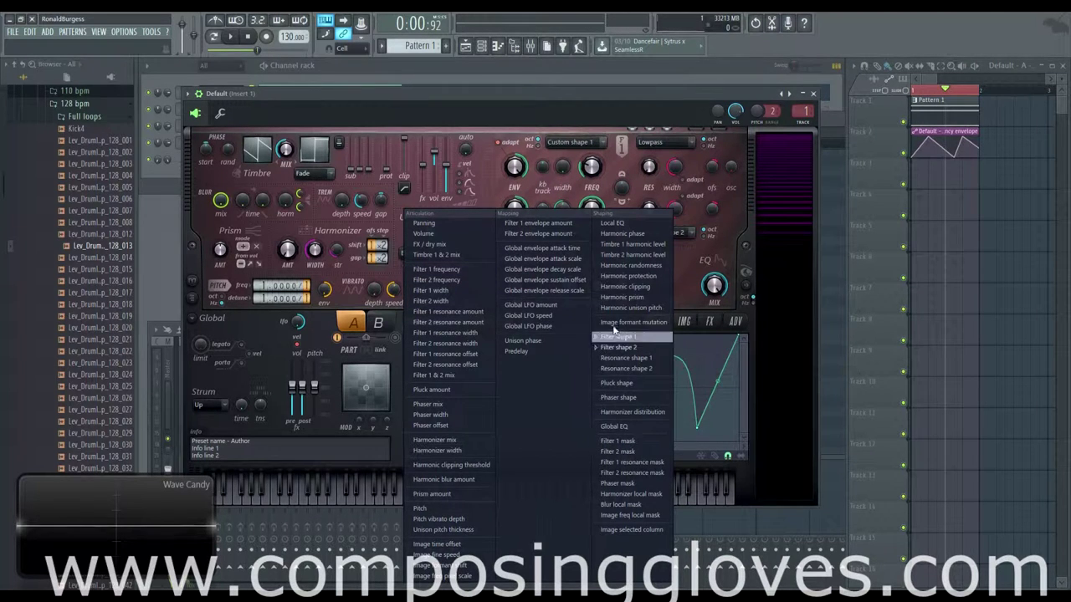
pyautogui.click(583, 144)
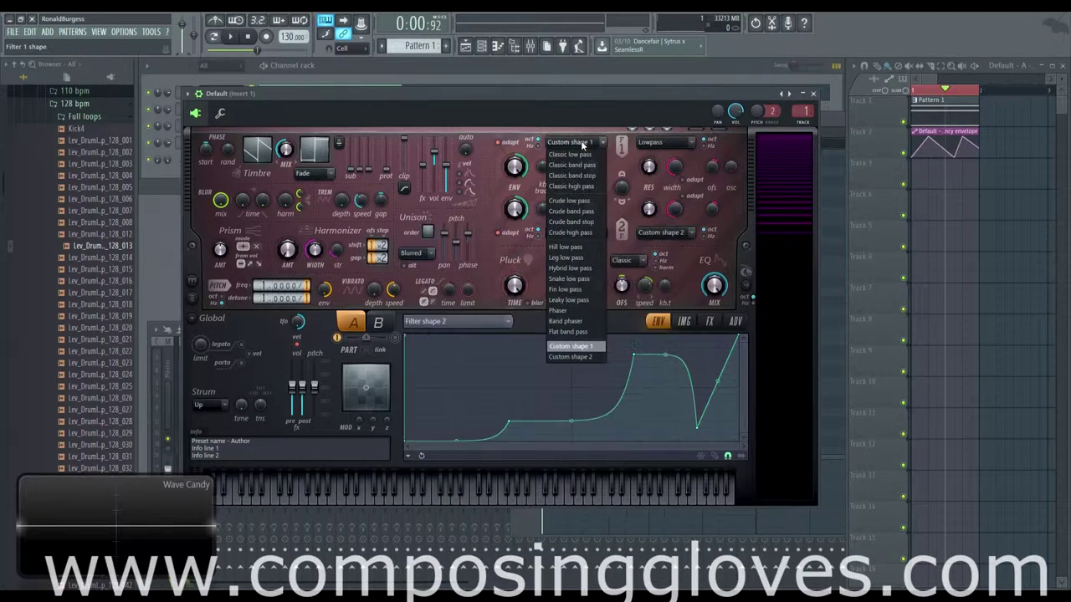
pyautogui.click(572, 346)
# Step: Reshape filter shape 2 with playback running: raise its start, smooth the drop after it, lift the middle and make the late dip shallower
pyautogui.moveTo(407, 442); pyautogui.dragTo(408, 335)
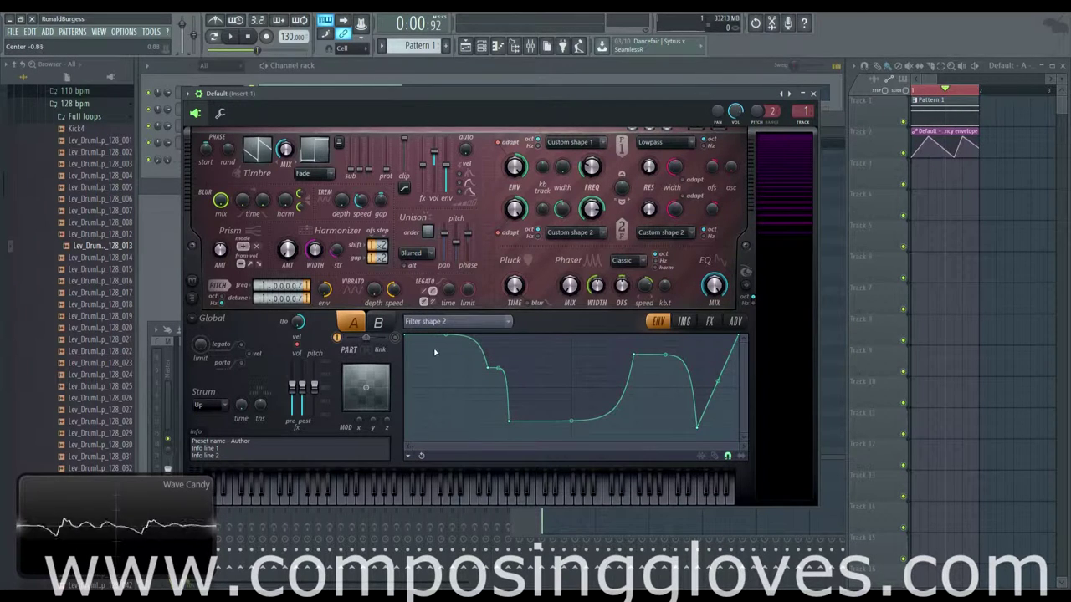
pyautogui.moveTo(435, 351); pyautogui.dragTo(411, 337)
pyautogui.press('space')
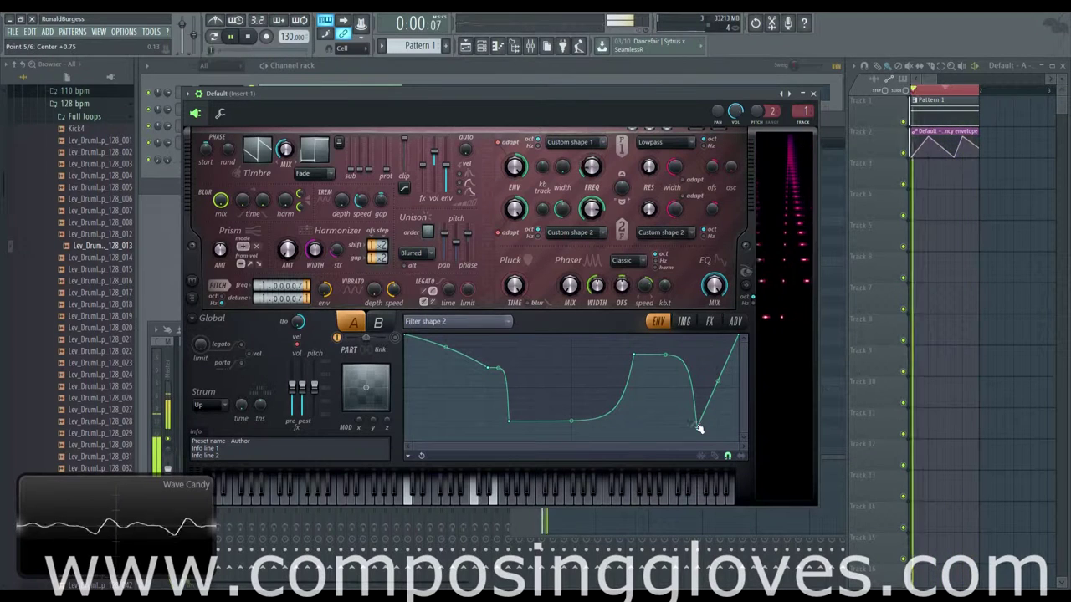
pyautogui.moveTo(698, 426); pyautogui.dragTo(717, 373)
pyautogui.moveTo(632, 354); pyautogui.dragTo(593, 355)
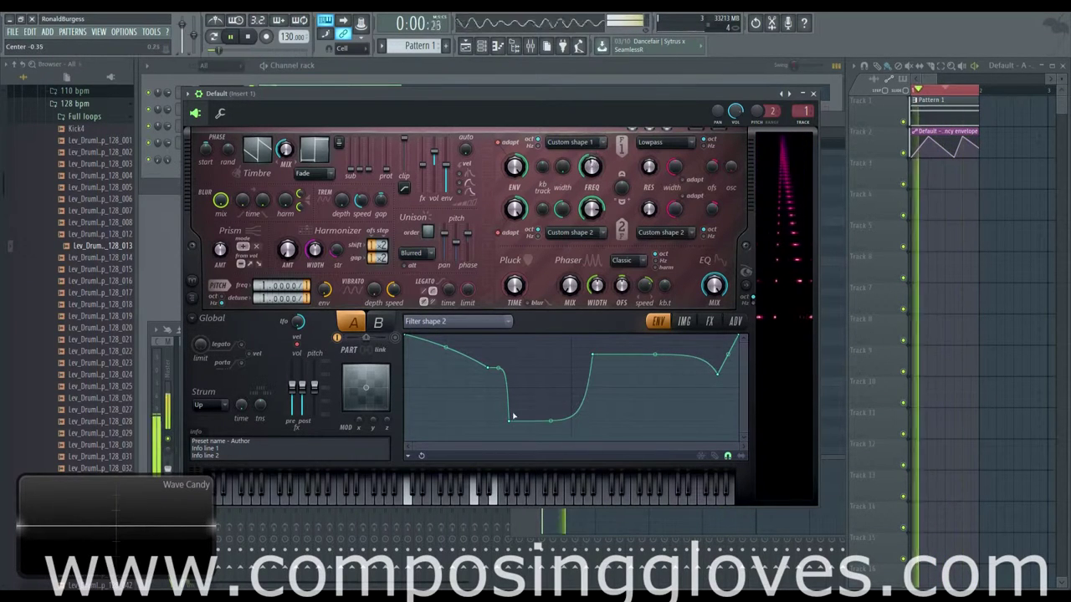
pyautogui.moveTo(509, 421); pyautogui.dragTo(551, 354)
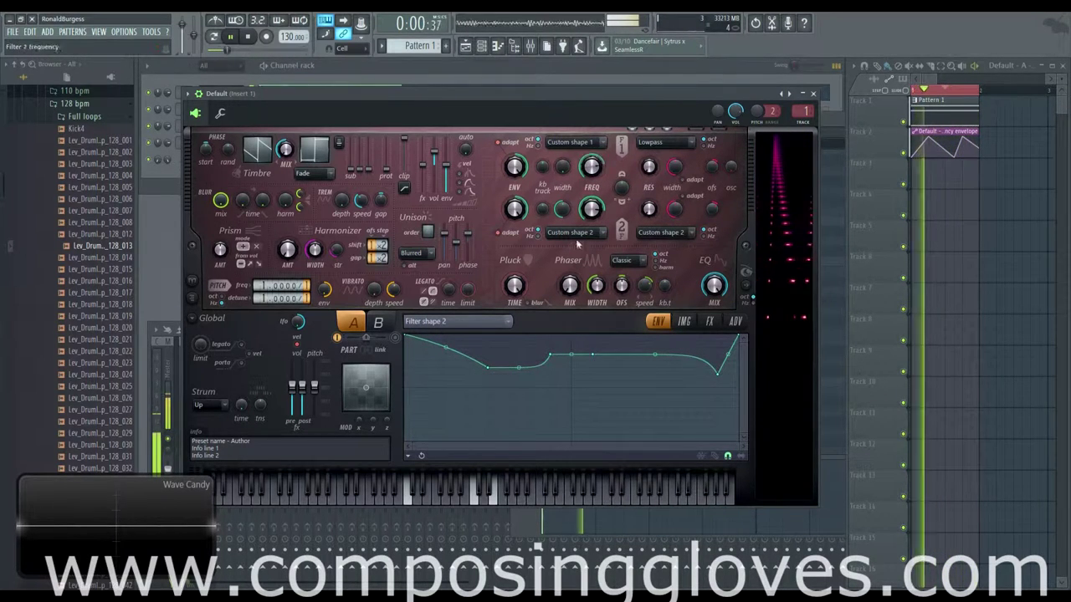
# Step: Pull the early part of filter shape 2 down into a wide valley and raise its end section to maximum
pyautogui.moveTo(487, 366); pyautogui.dragTo(466, 439)
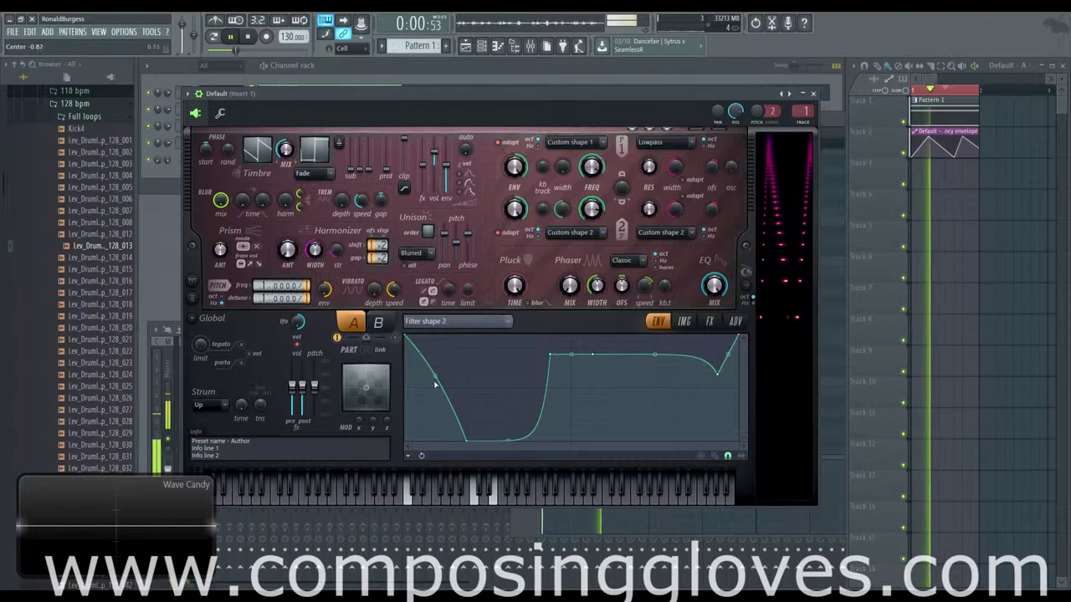
pyautogui.moveTo(435, 378); pyautogui.dragTo(435, 440)
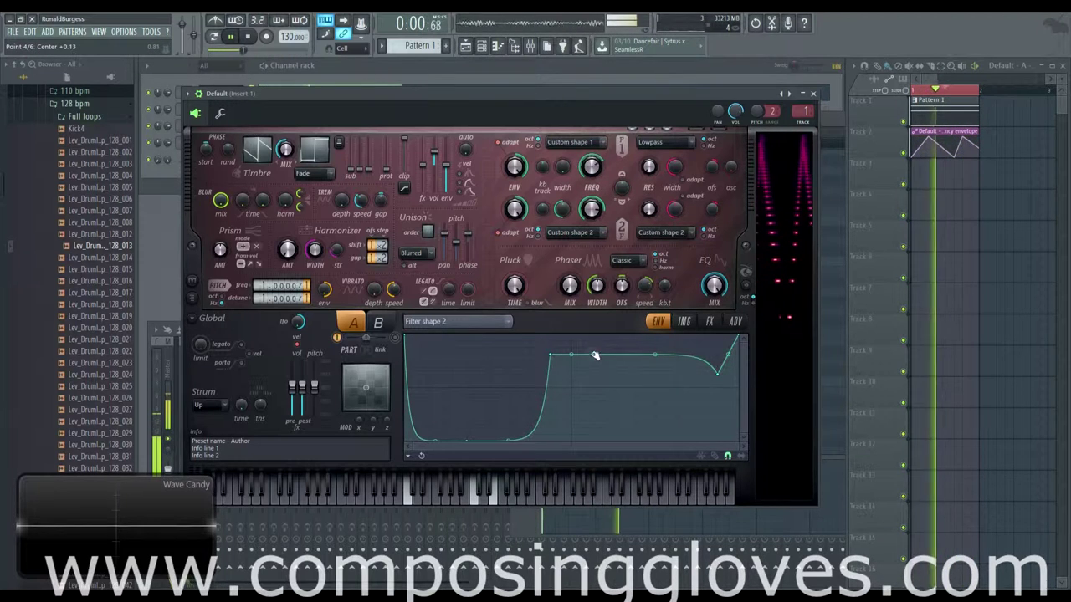
pyautogui.moveTo(593, 355)
pyautogui.mouseDown()
pyautogui.moveTo(592, 415)
pyautogui.moveTo(671, 410)
pyautogui.moveTo(597, 413)
pyautogui.moveTo(601, 343)
pyautogui.moveTo(592, 355)
pyautogui.mouseUp()
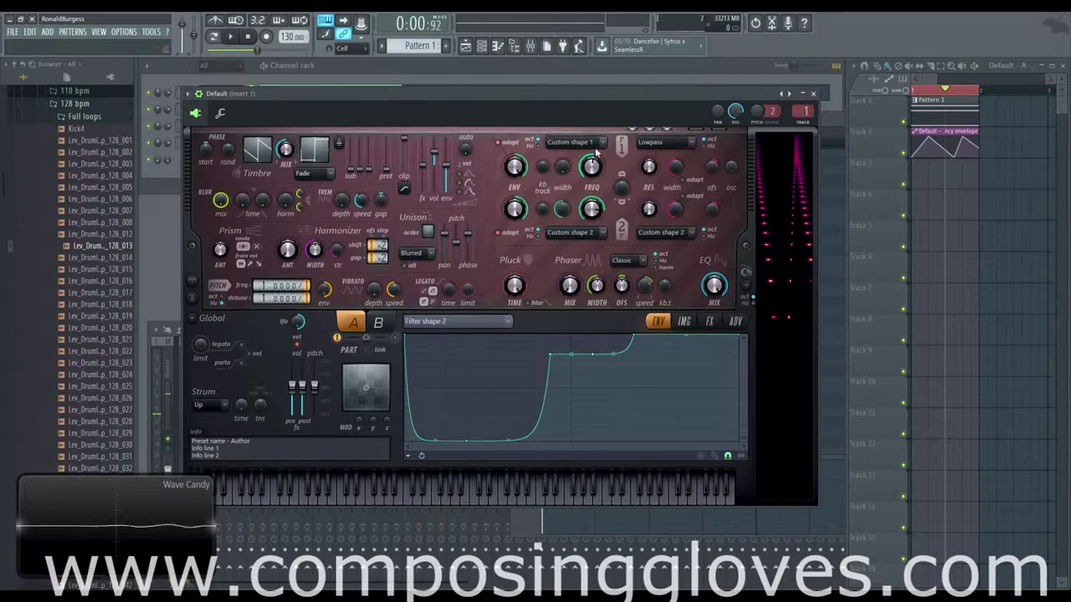
# Step: Switch the envelope editor to Filter shape 1, keeping Custom shape 1 for filter 1, and start playback
pyautogui.click(497, 323)
pyautogui.click(576, 145)
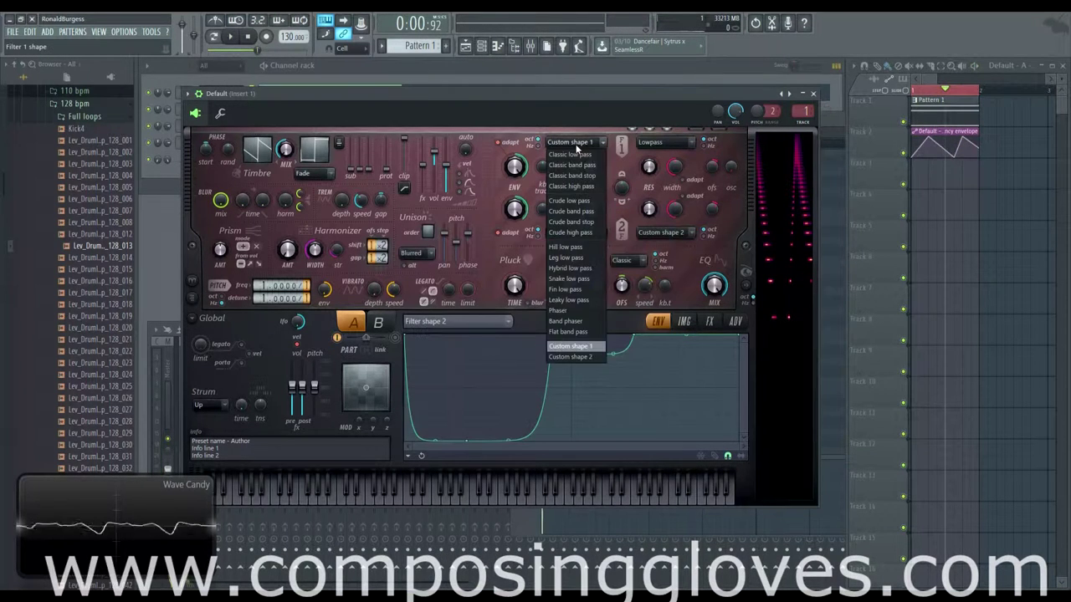
pyautogui.click(579, 147)
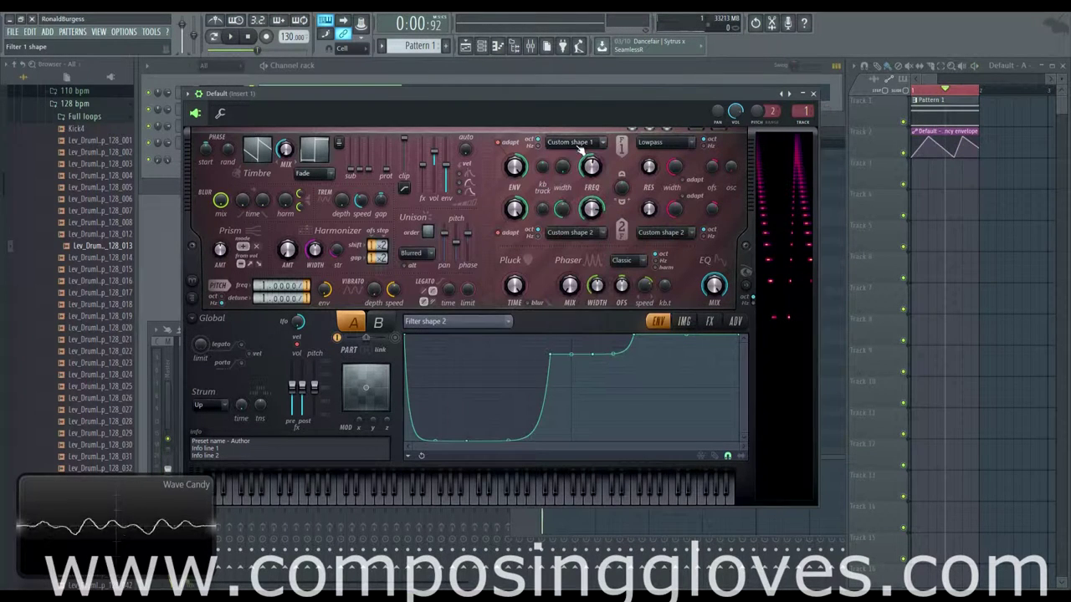
pyautogui.click(468, 328)
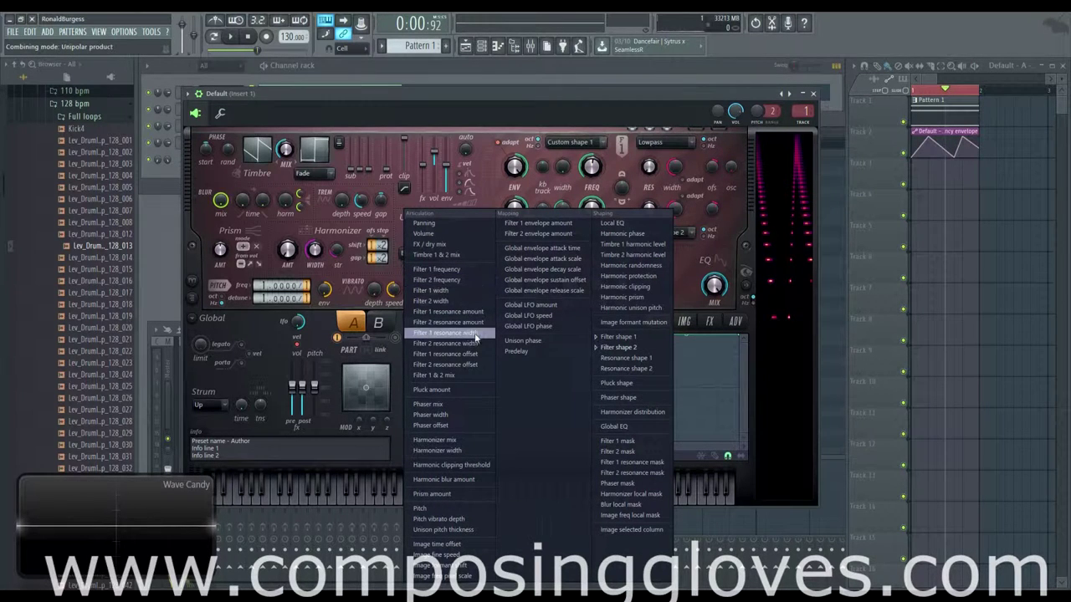
pyautogui.click(658, 340)
pyautogui.press('space')
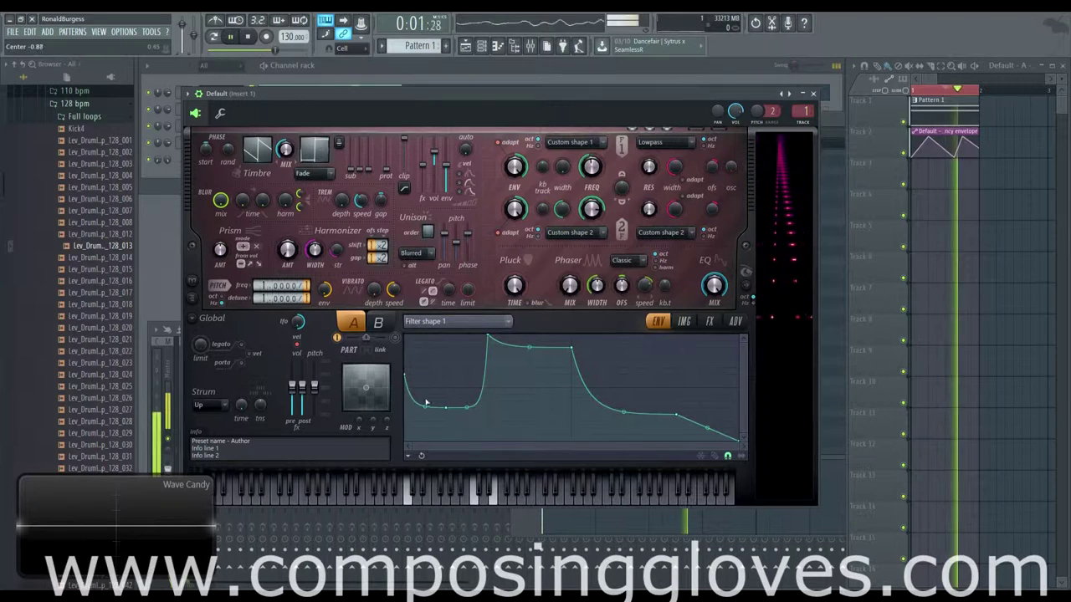
# Step: Reshape filter shape 1 during playback: raise the early plateau, lift the late point to maximum, drop the middle point and bow the rise between them
pyautogui.moveTo(447, 408); pyautogui.dragTo(452, 368)
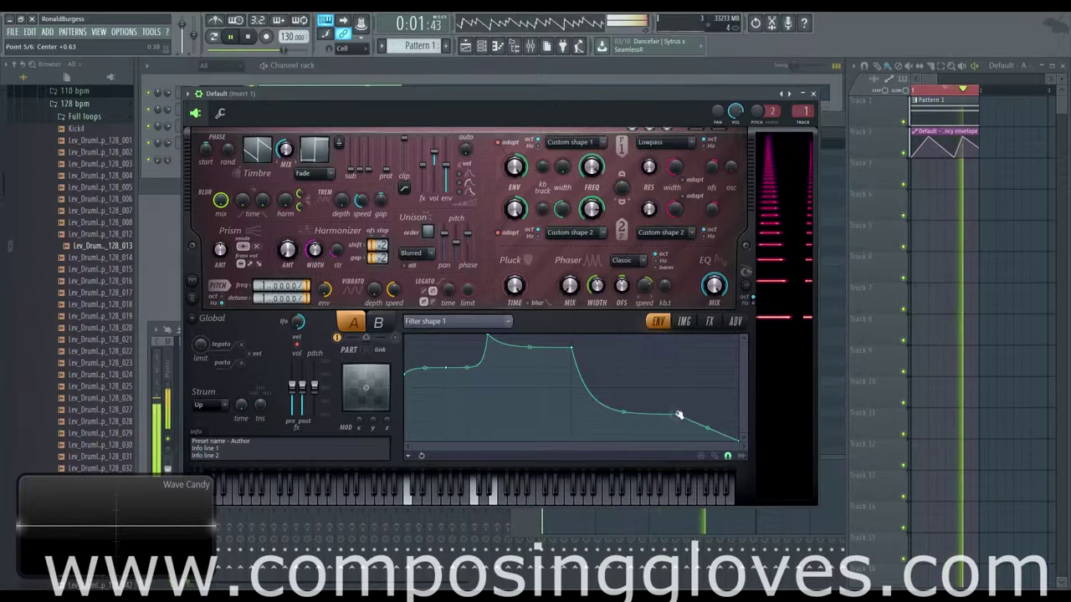
pyautogui.moveTo(678, 414); pyautogui.dragTo(678, 337)
pyautogui.moveTo(571, 346); pyautogui.dragTo(590, 403)
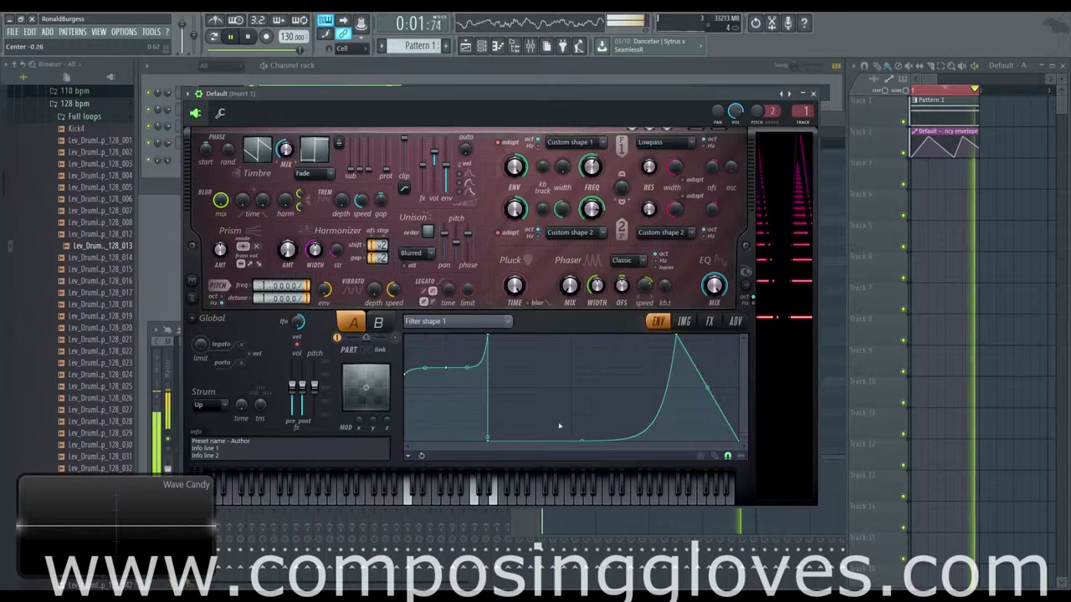
pyautogui.moveTo(581, 441); pyautogui.dragTo(565, 326)
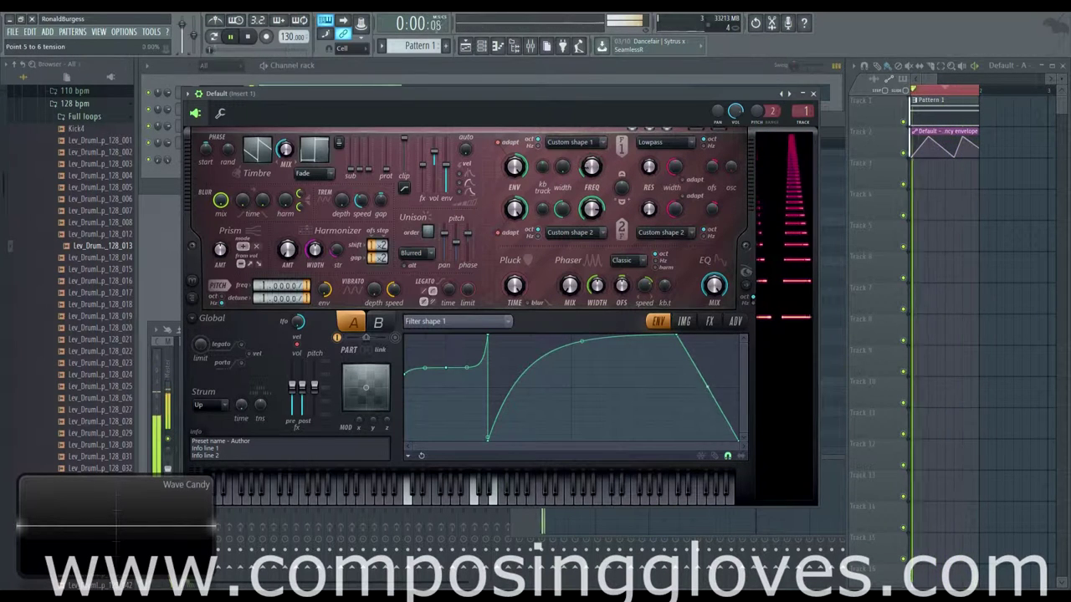
# Step: Bow filter shape 1's final segment outward and raise the middle low point into a shallow dip further along
pyautogui.moveTo(707, 387); pyautogui.dragTo(708, 336)
pyautogui.moveTo(487, 438); pyautogui.dragTo(487, 387)
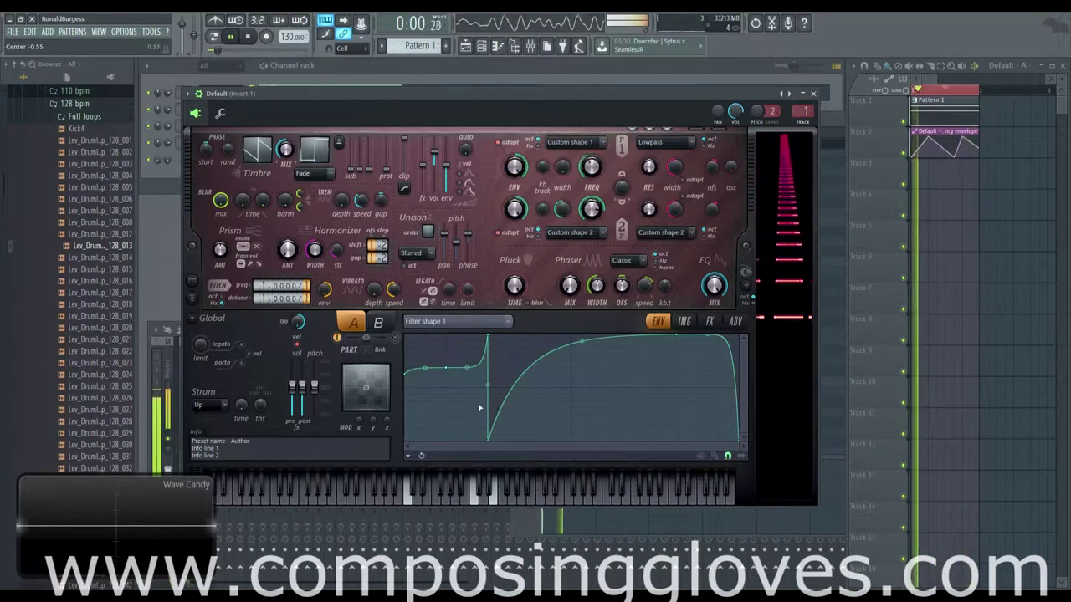
pyautogui.moveTo(489, 438); pyautogui.dragTo(550, 361)
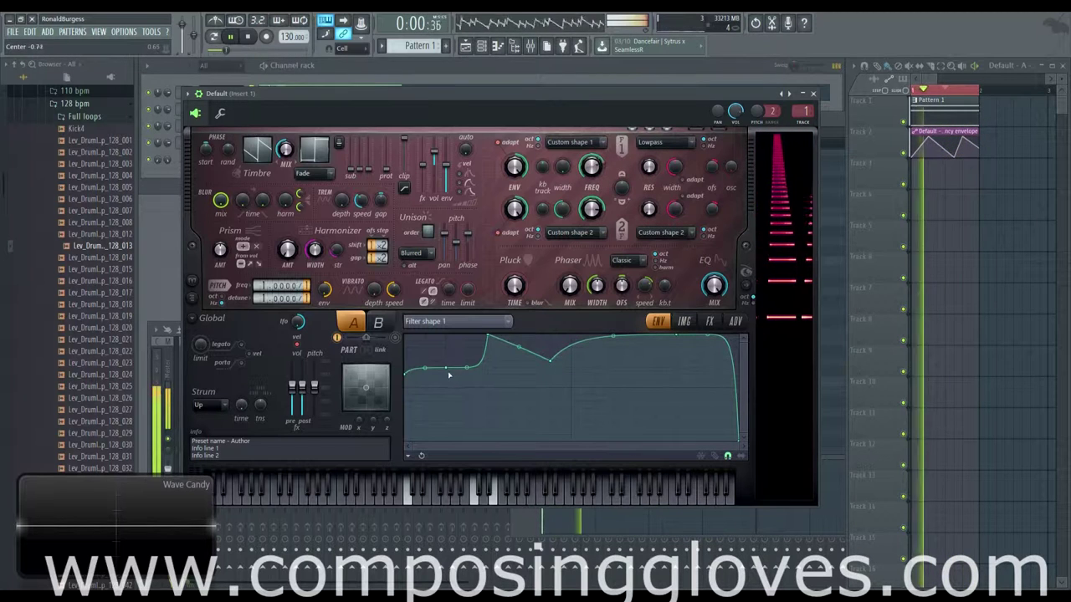
# Step: Lower the early plateau and the starting point of filter shape 1 to minimum
pyautogui.moveTo(446, 368); pyautogui.dragTo(466, 441)
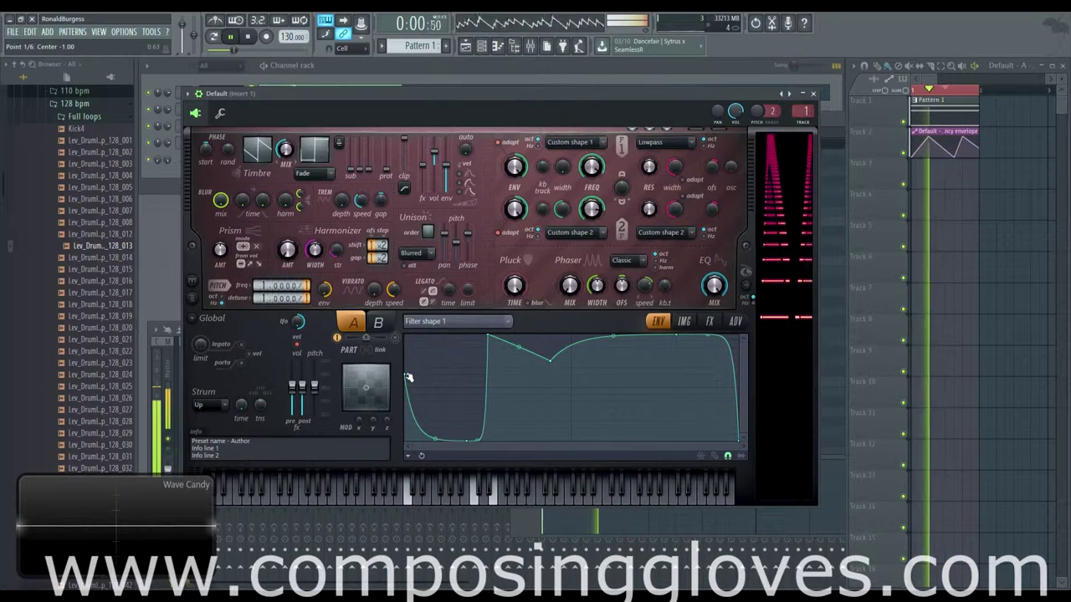
pyautogui.moveTo(408, 376); pyautogui.dragTo(406, 441)
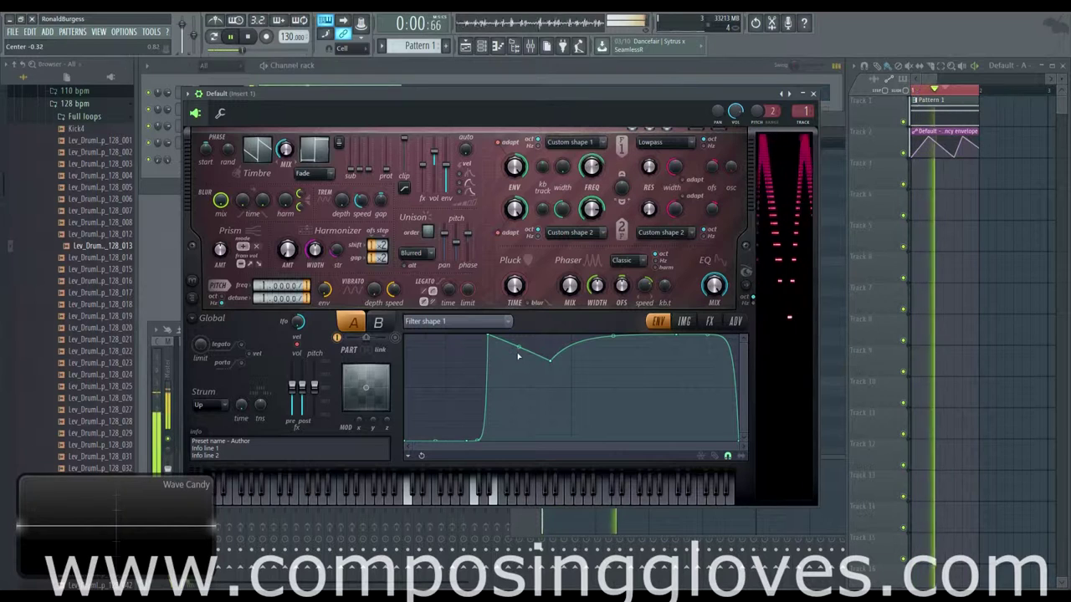
# Step: Delete the E6 and C6 notes from Pattern 1, move the remaining note down to C2 and play it
pyautogui.doubleClick(947, 112)
pyautogui.rightClick(629, 221)
pyautogui.rightClick(622, 261)
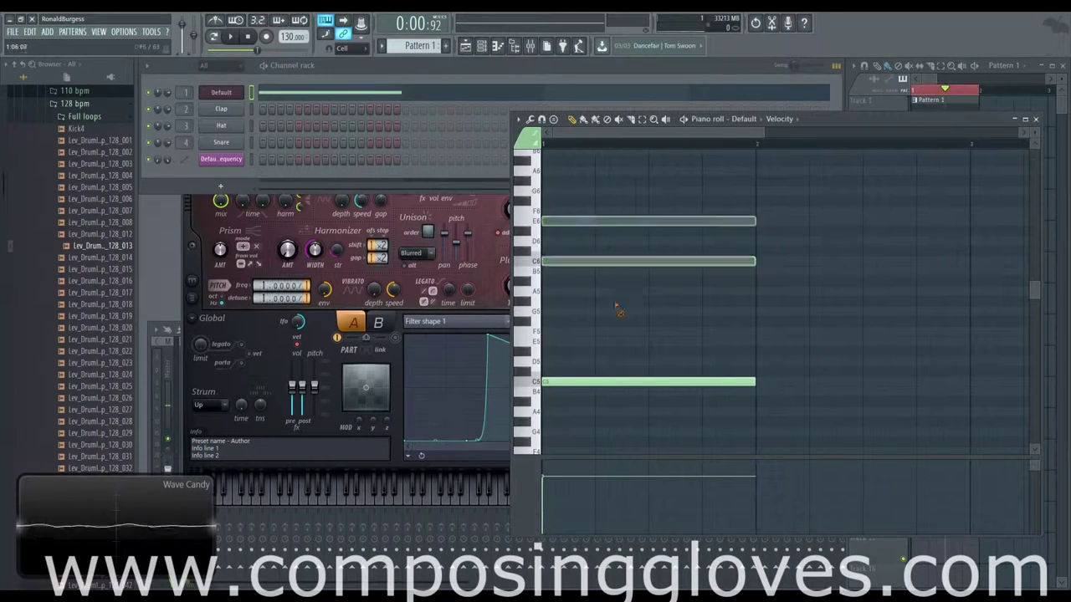
pyautogui.scroll(-3, 615, 306)
pyautogui.moveTo(605, 289); pyautogui.dragTo(567, 360)
pyautogui.press('space')
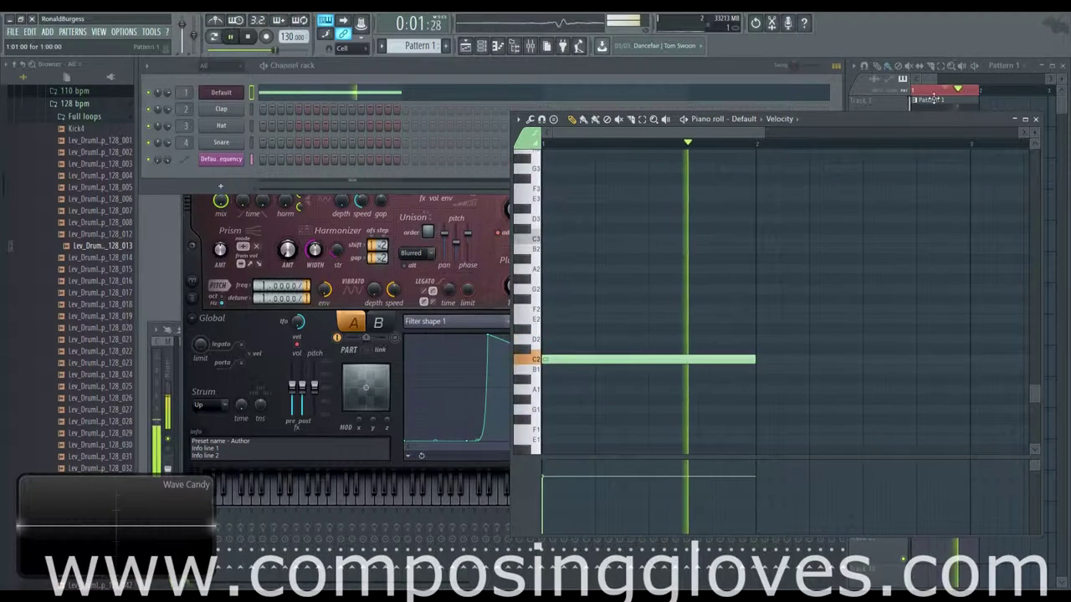
# Step: Set Harmor's distortion type to Log and adjust the distortion amount during playback
pyautogui.click(879, 104)
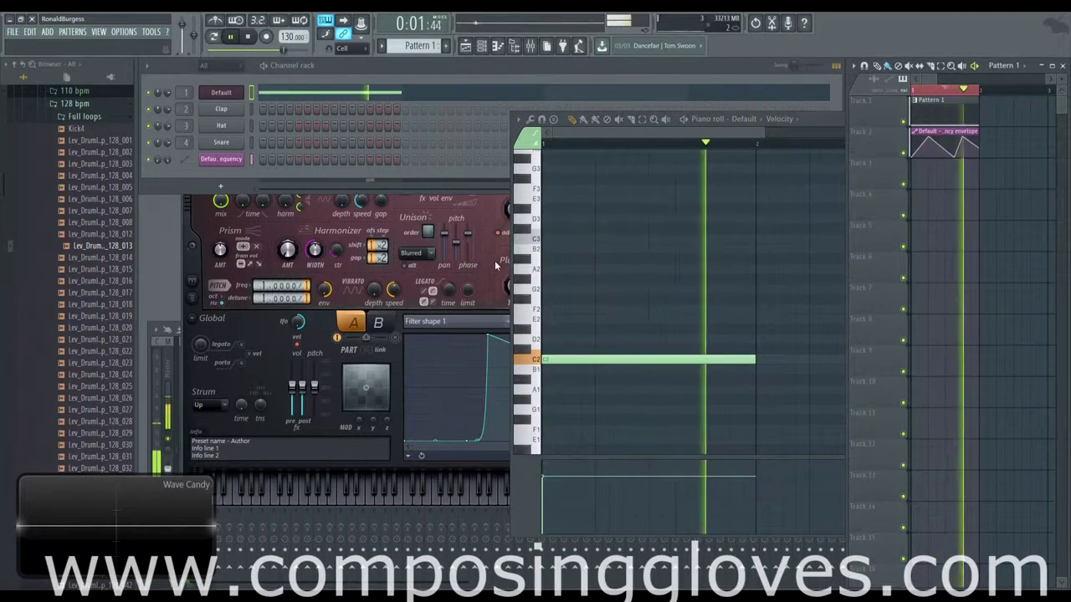
pyautogui.click(404, 279)
pyautogui.click(686, 321)
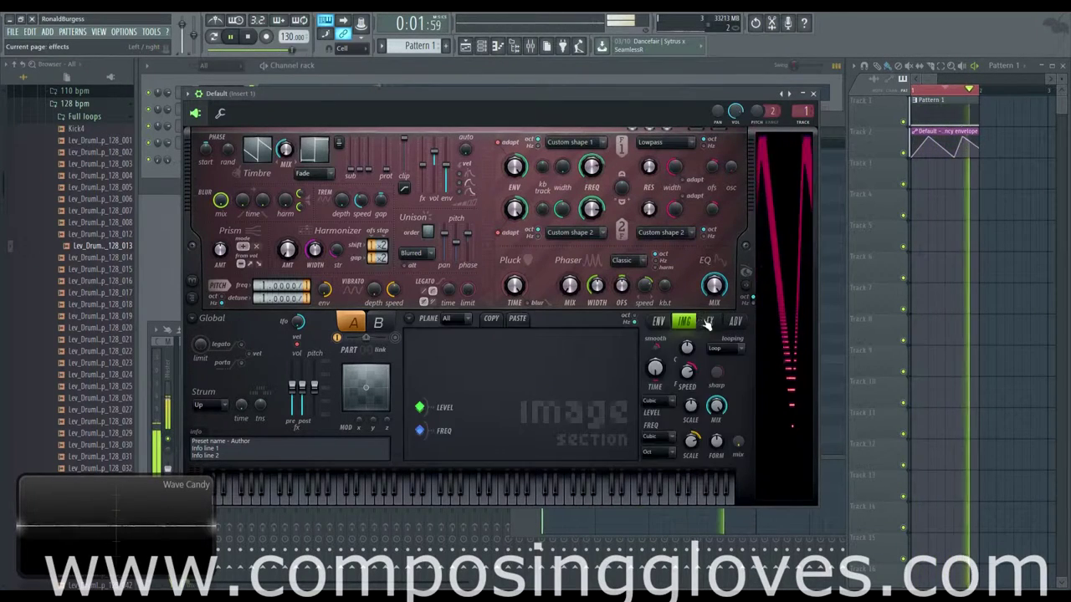
pyautogui.click(709, 321)
pyautogui.click(489, 351)
pyautogui.click(482, 416)
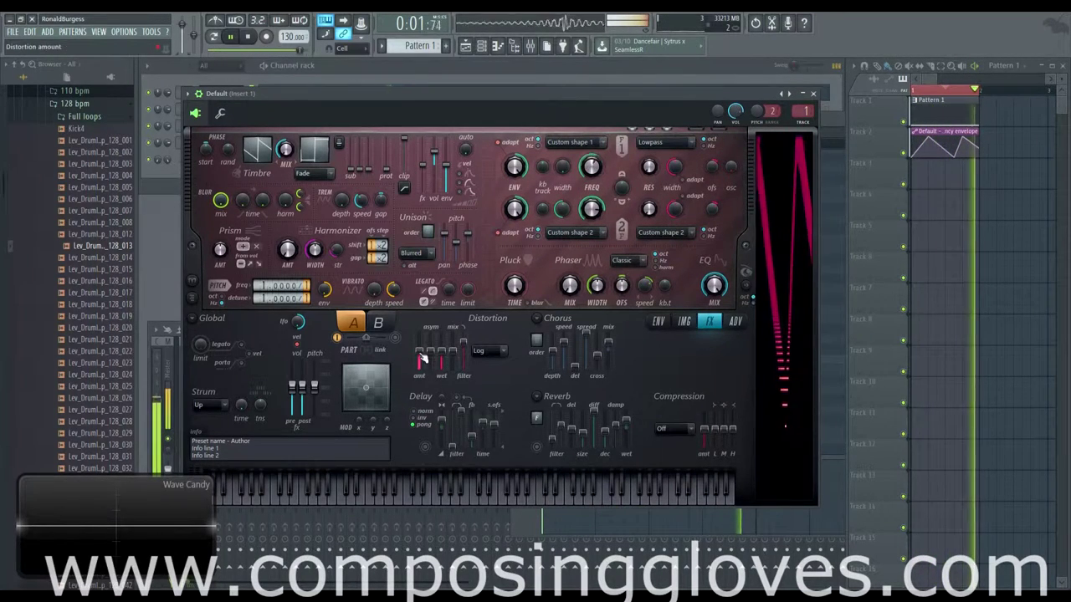
pyautogui.moveTo(420, 353); pyautogui.dragTo(431, 357)
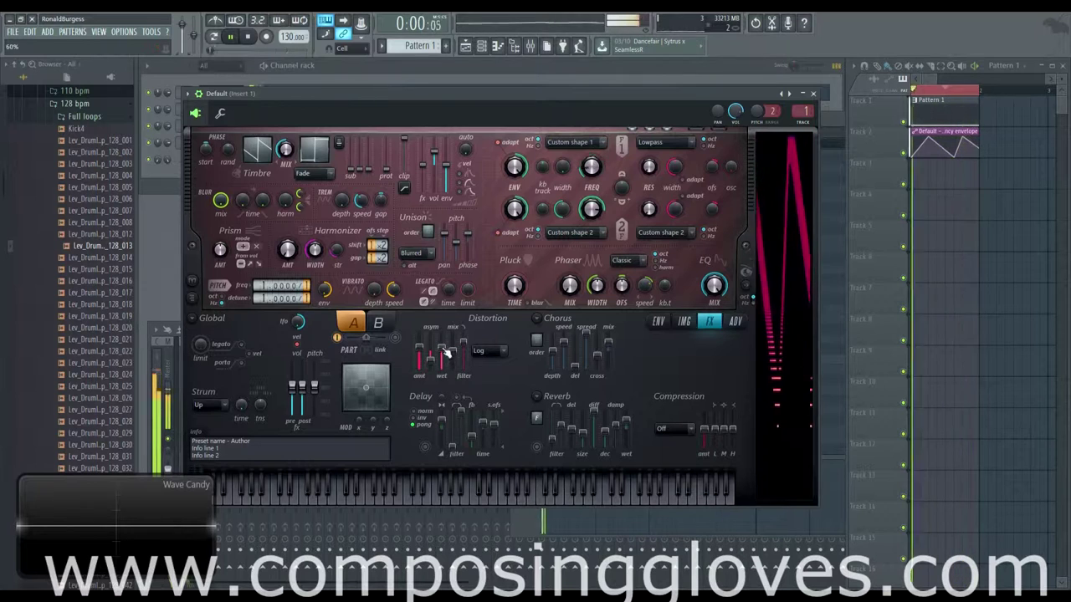
# Step: Add an early peak at maximum to filter shape 1, bow its fall outward, lower the starting point and straighten the rise between them
pyautogui.click(660, 323)
pyautogui.rightClick(425, 386)
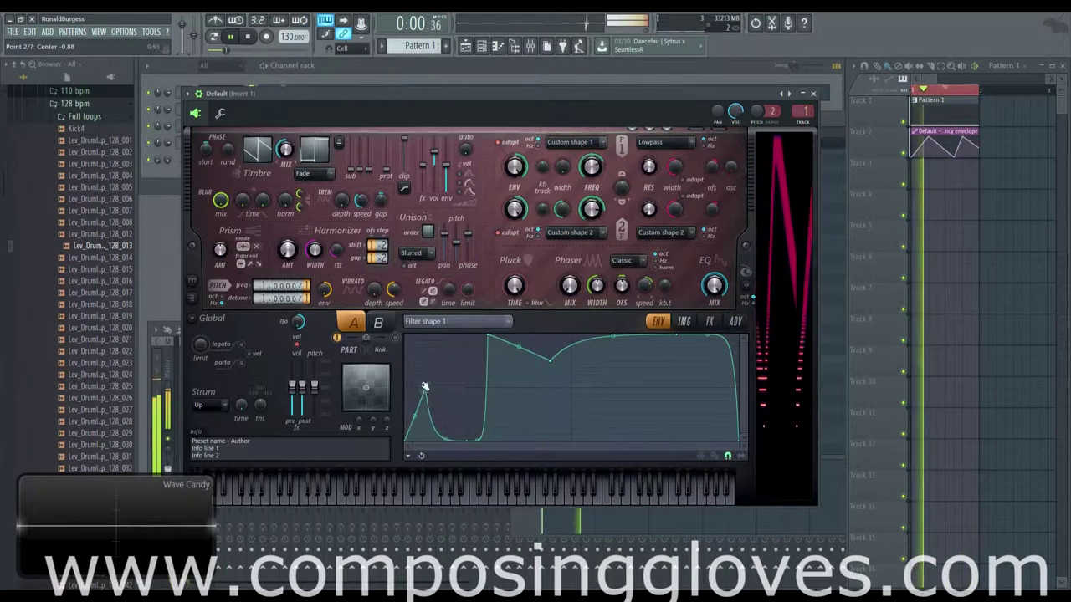
pyautogui.moveTo(425, 385); pyautogui.dragTo(404, 331)
pyautogui.moveTo(435, 433); pyautogui.dragTo(436, 352)
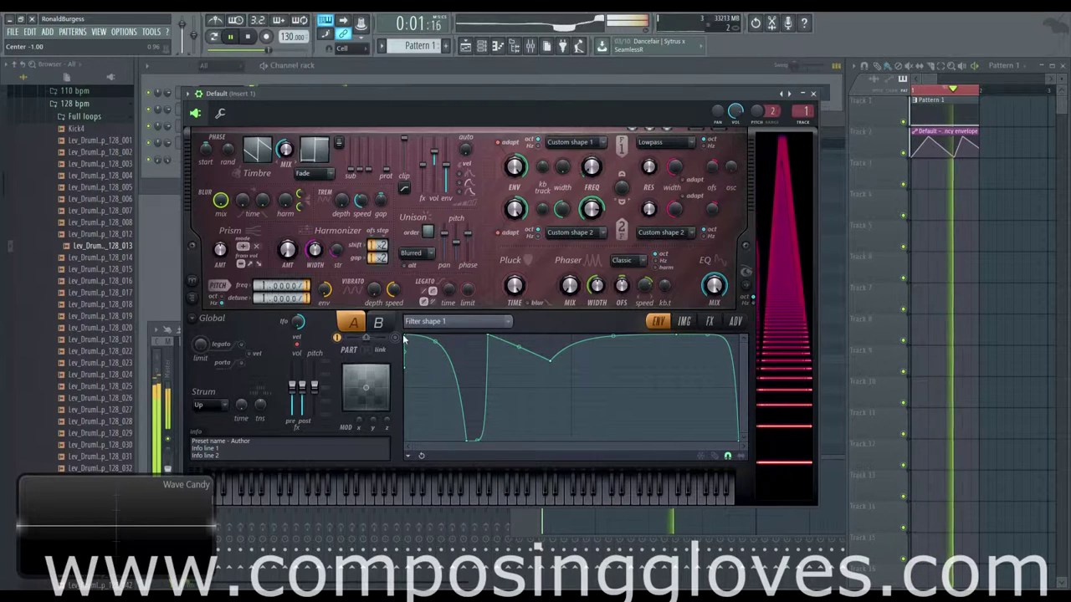
pyautogui.moveTo(410, 344); pyautogui.dragTo(405, 415)
pyautogui.moveTo(415, 376); pyautogui.dragTo(414, 412)
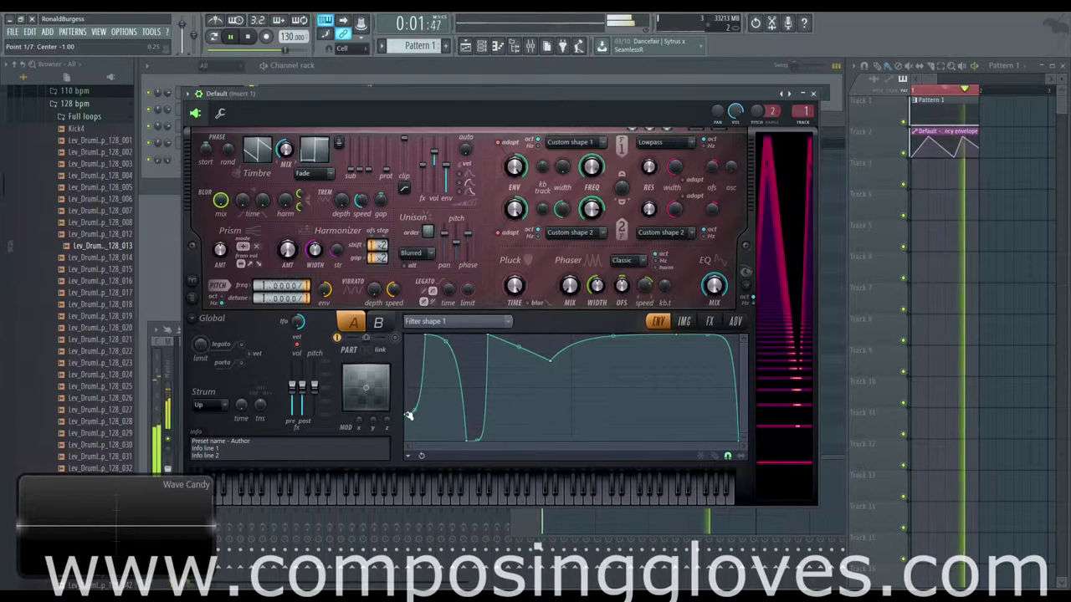
pyautogui.rightClick(414, 410)
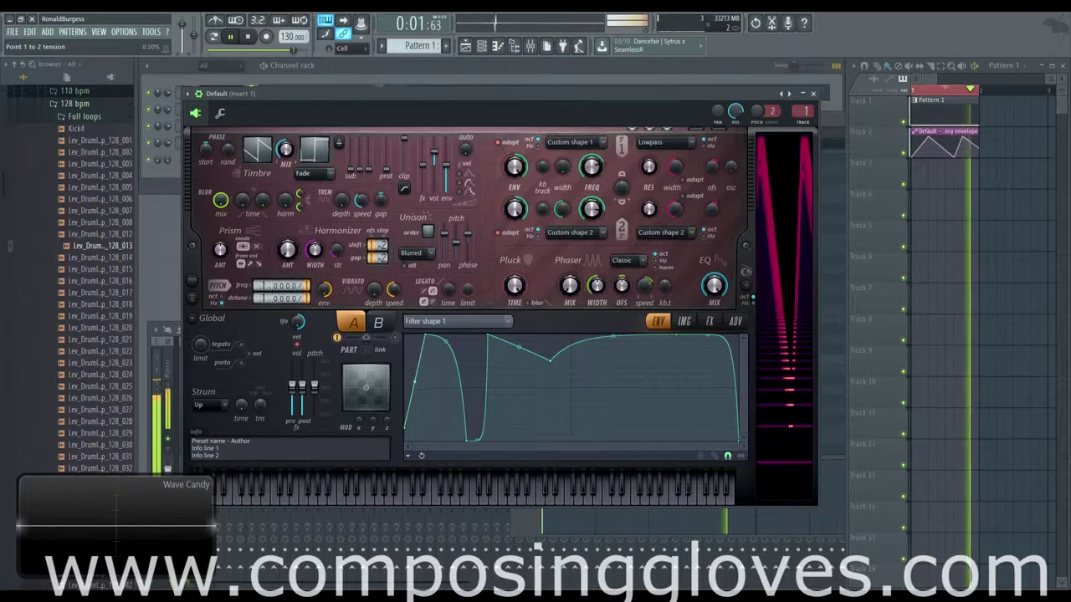
# Step: Stop playback, move the C2 note down to A1 in the piano roll and audition it
pyautogui.press('space')
pyautogui.press('F7')
pyautogui.scroll(-2, 659, 335)
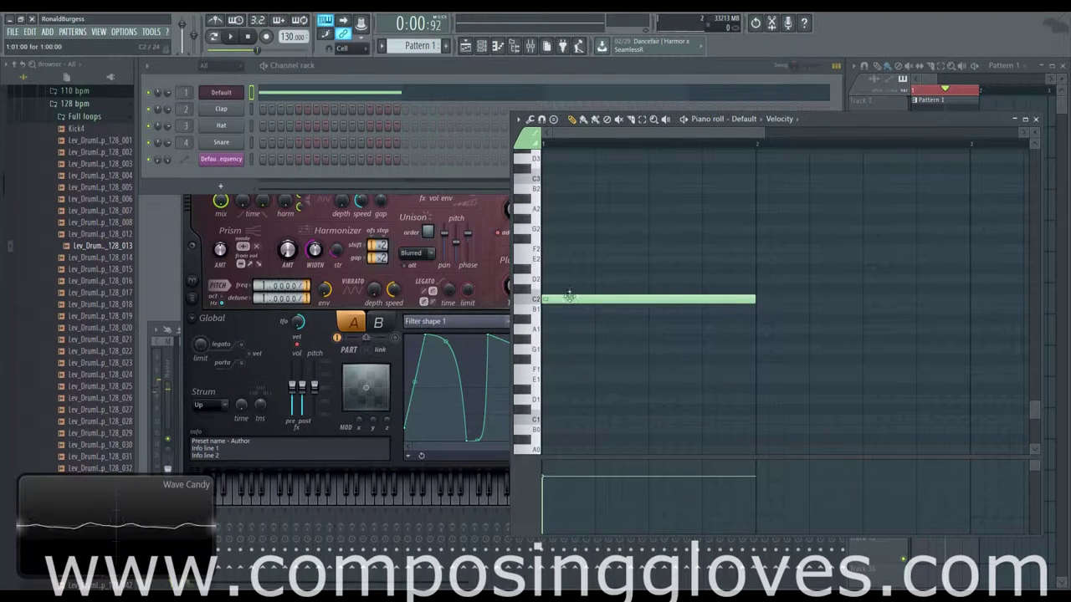
pyautogui.moveTo(566, 298); pyautogui.dragTo(590, 325)
pyautogui.press('space')
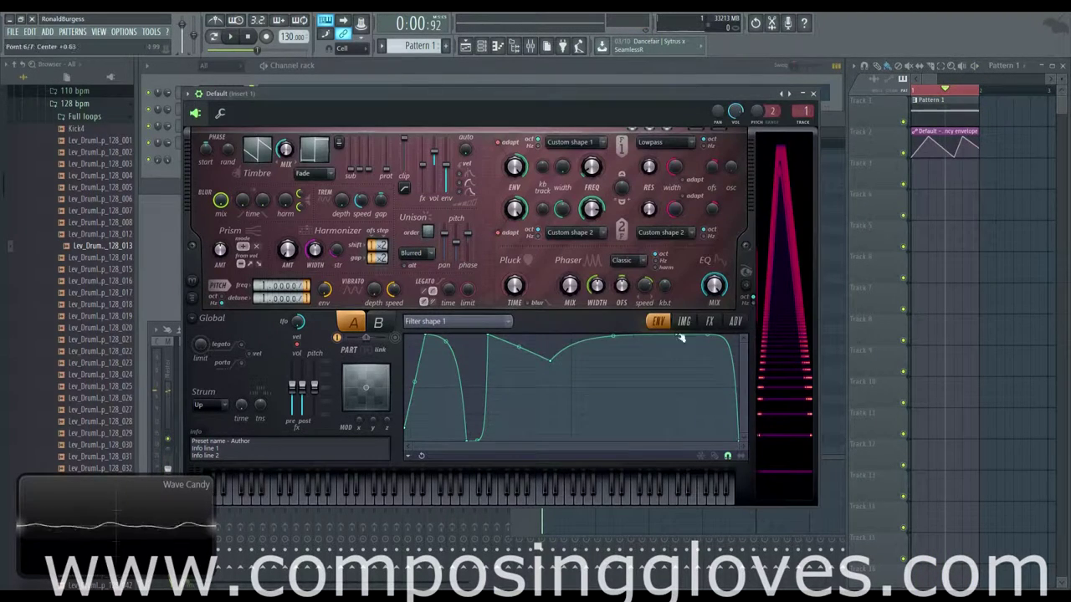
# Step: Try Bitcrush distortion with the amount at maximum during playback, and switch the distortion type to Softsat
pyautogui.click(684, 322)
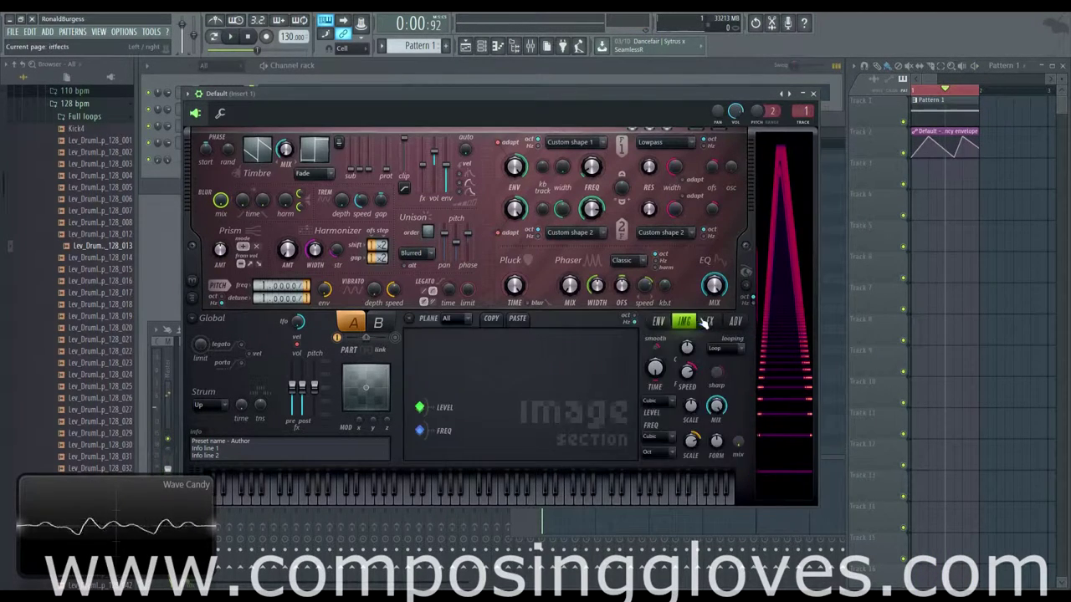
pyautogui.click(709, 322)
pyautogui.press('space')
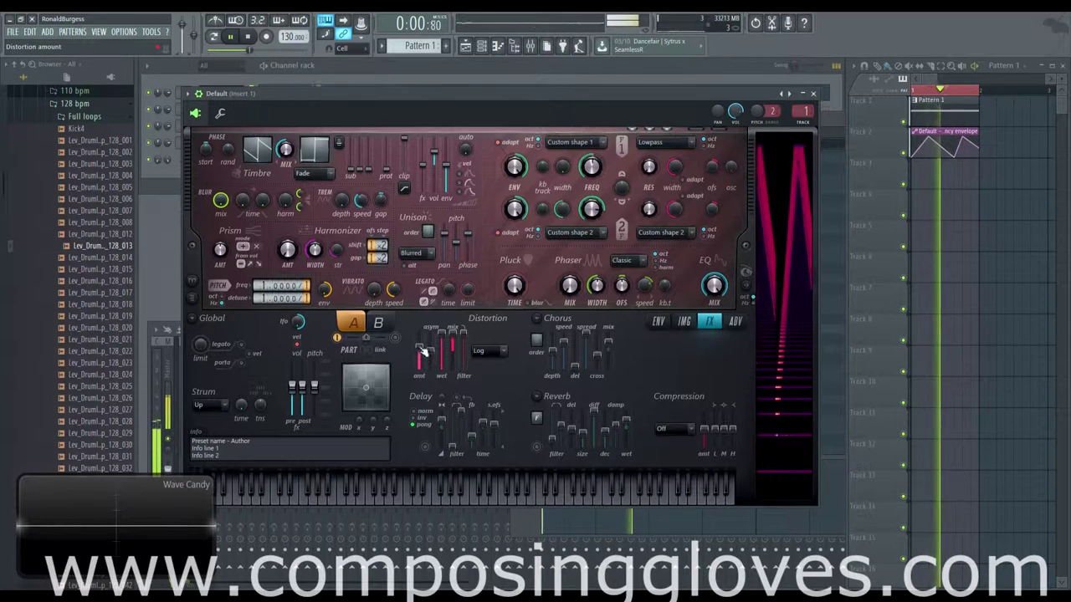
pyautogui.click(492, 351)
pyautogui.click(496, 473)
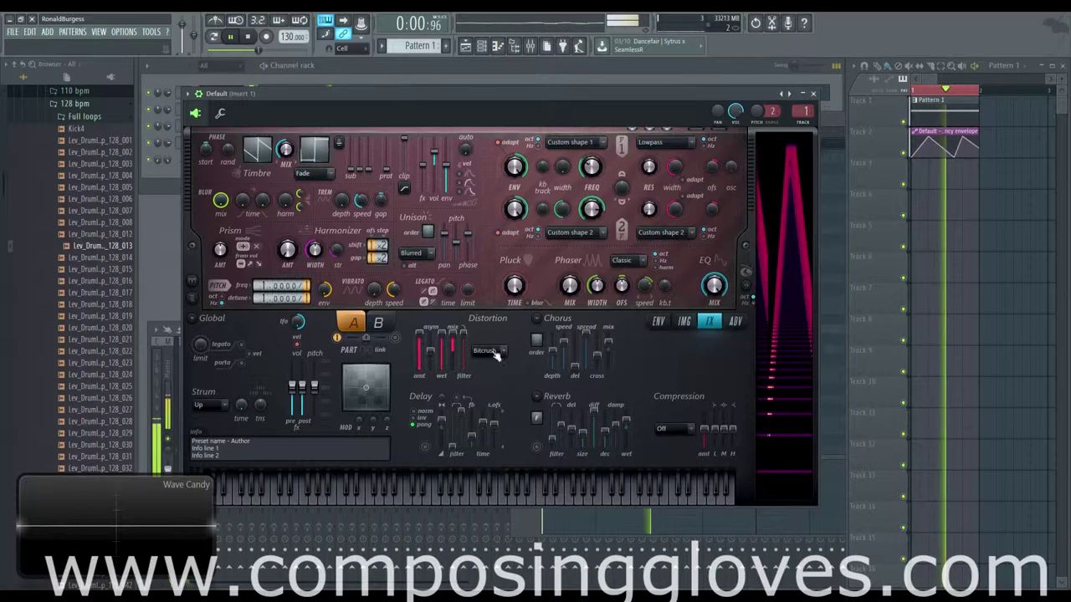
pyautogui.click(489, 350)
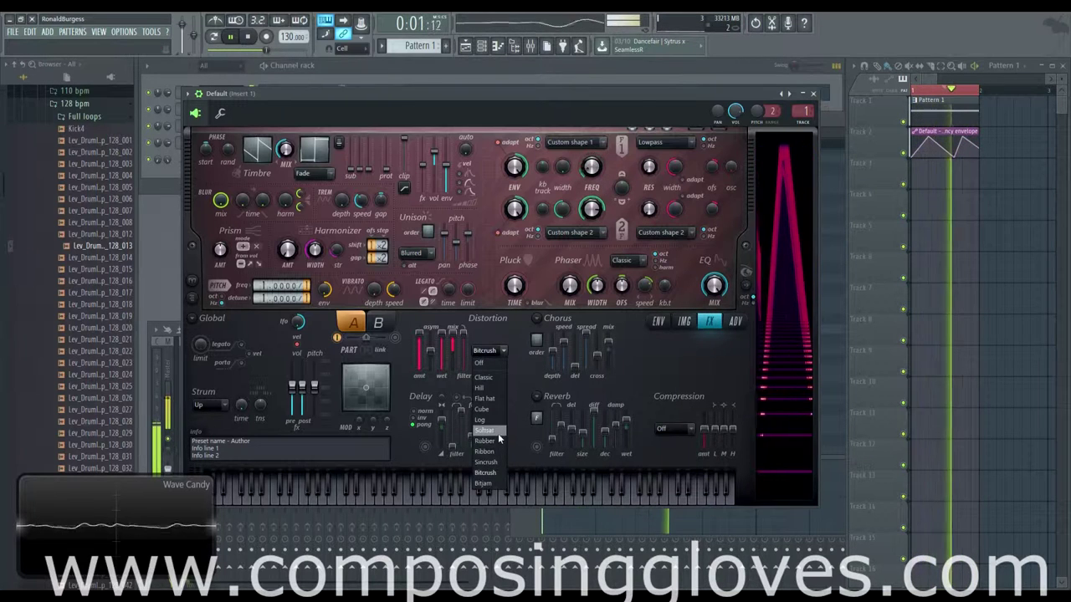
pyautogui.click(485, 430)
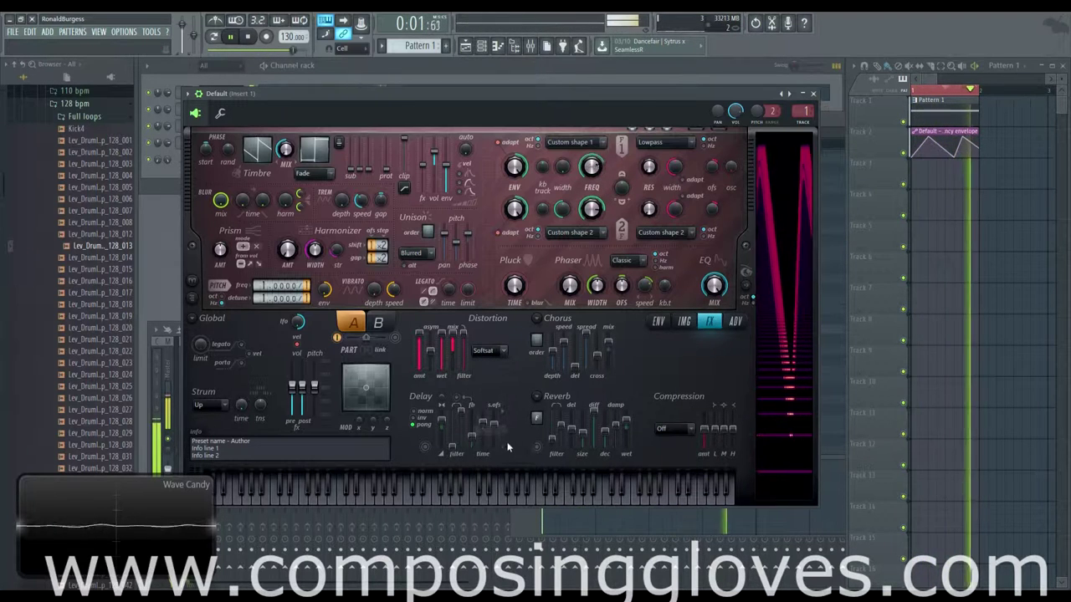
# Step: Randomize the harmonic levels of timbre 1 and play the result
pyautogui.rightClick(265, 148)
pyautogui.click(318, 153)
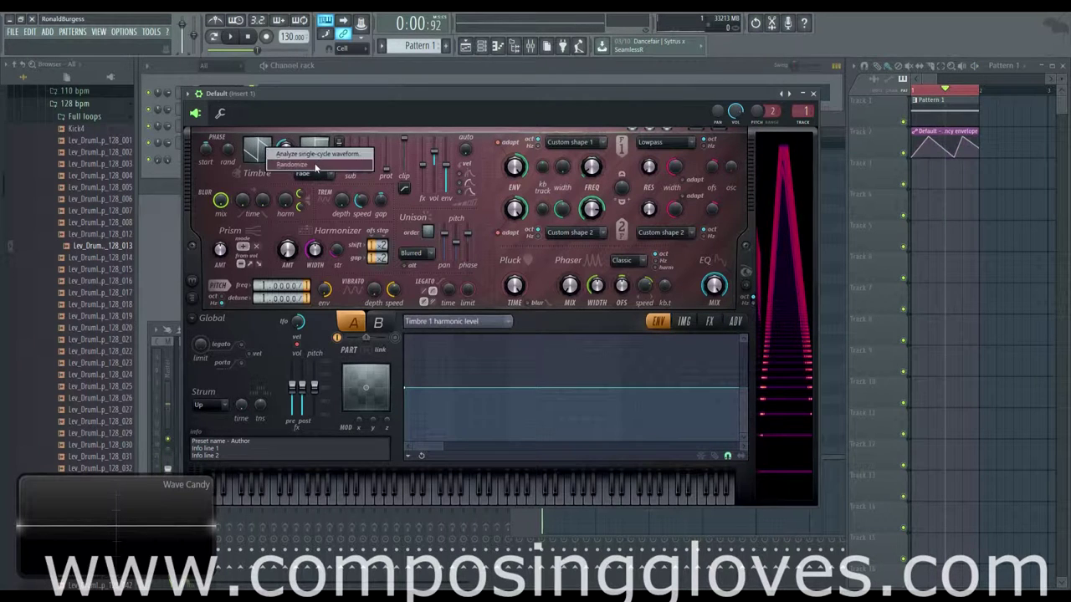
pyautogui.press('space')
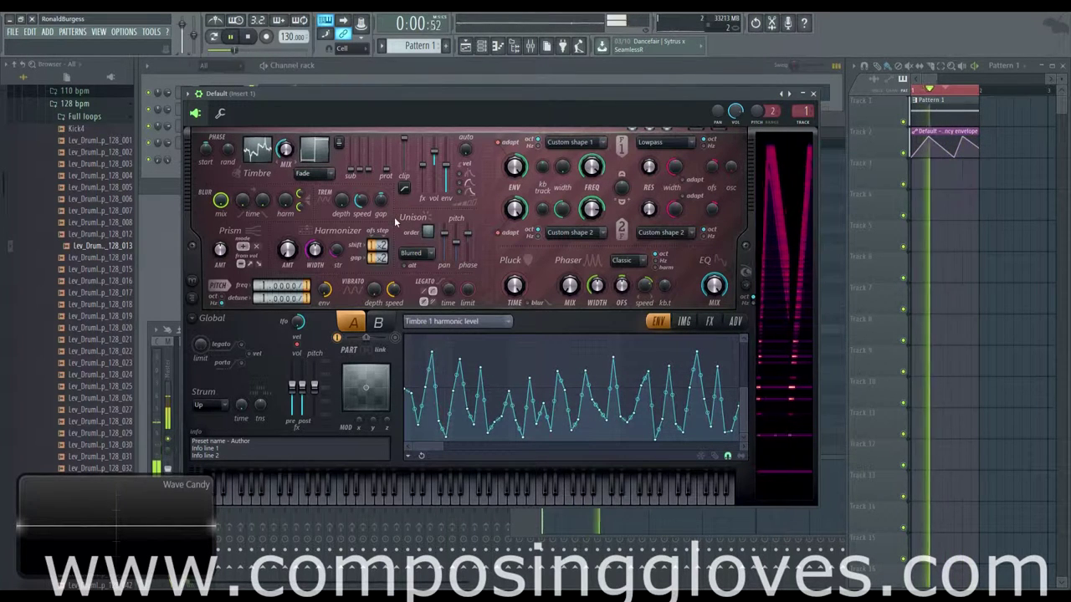
# Step: Shape the harmonic randomness curve with a bowed rise to maximum and a vertical late drop to a low level, and audition it
pyautogui.click(500, 324)
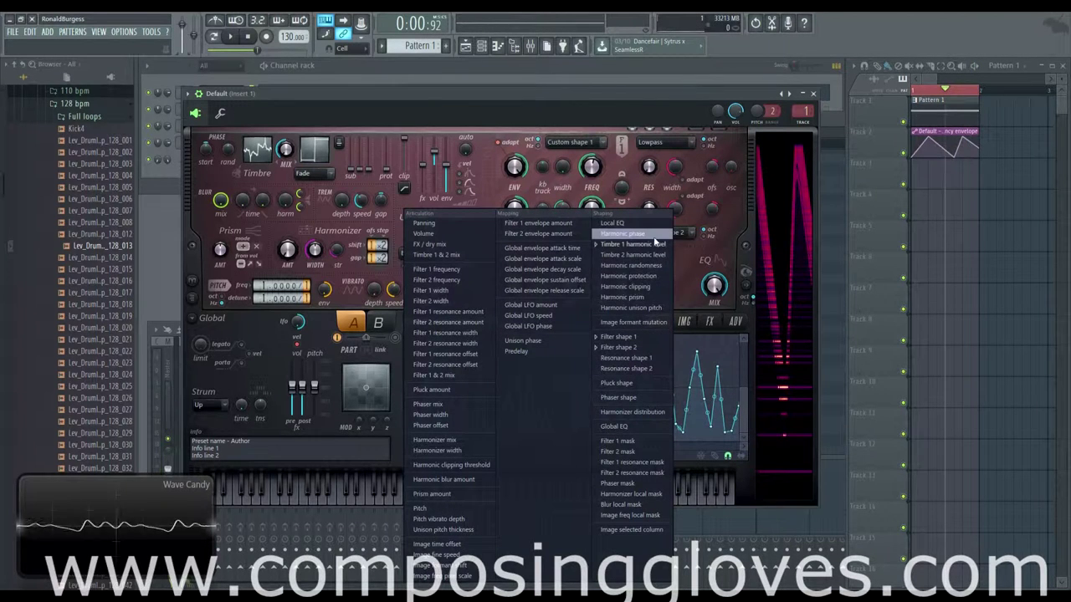
pyautogui.click(642, 267)
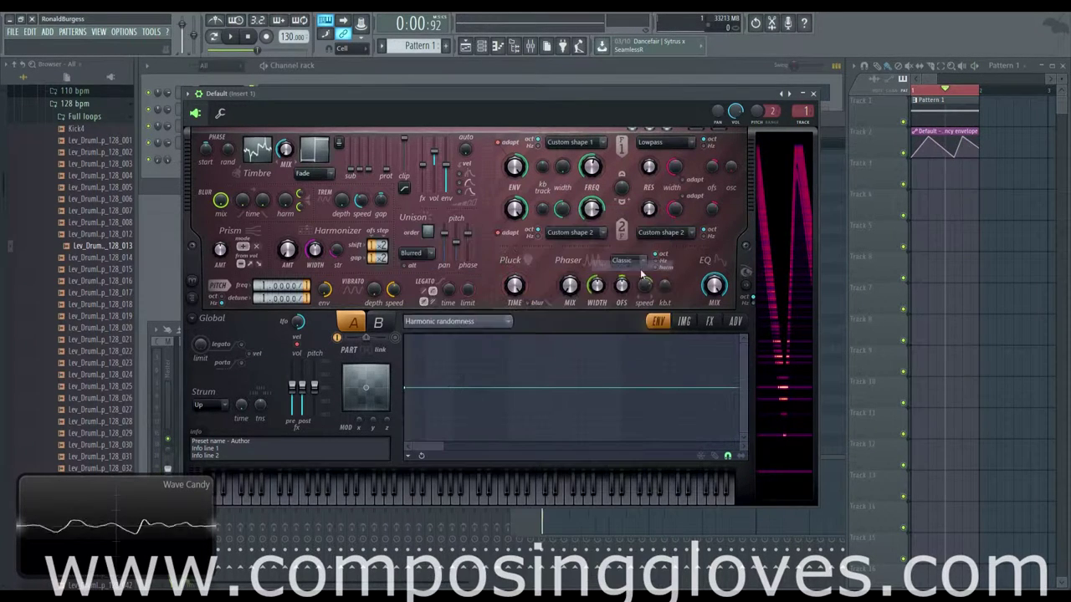
pyautogui.rightClick(484, 373)
pyautogui.moveTo(484, 373); pyautogui.dragTo(662, 335)
pyautogui.rightClick(662, 420)
pyautogui.moveTo(533, 361); pyautogui.dragTo(533, 335)
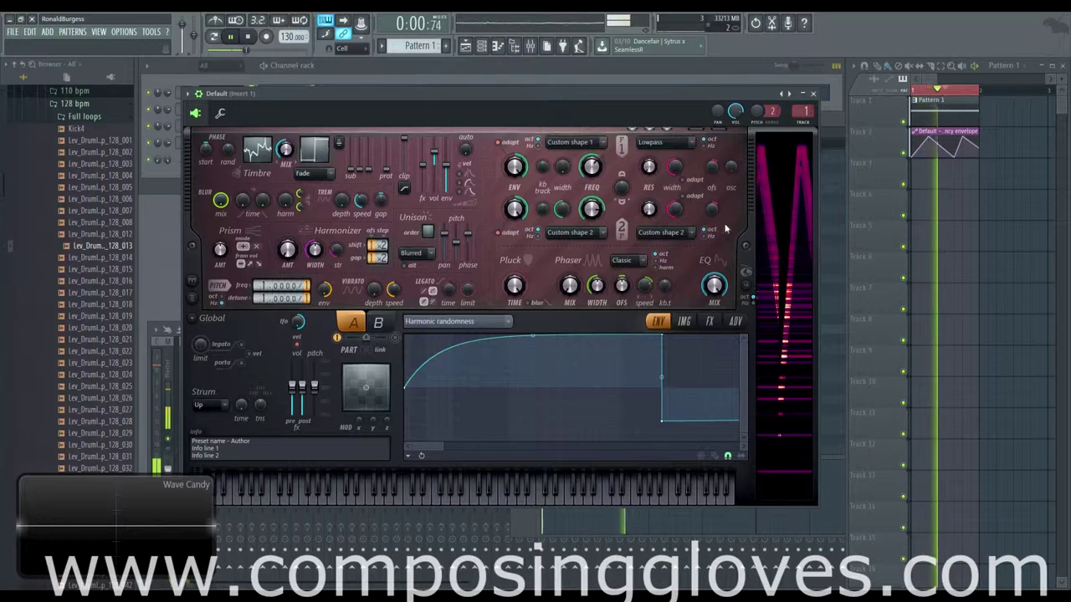
pyautogui.press('space')
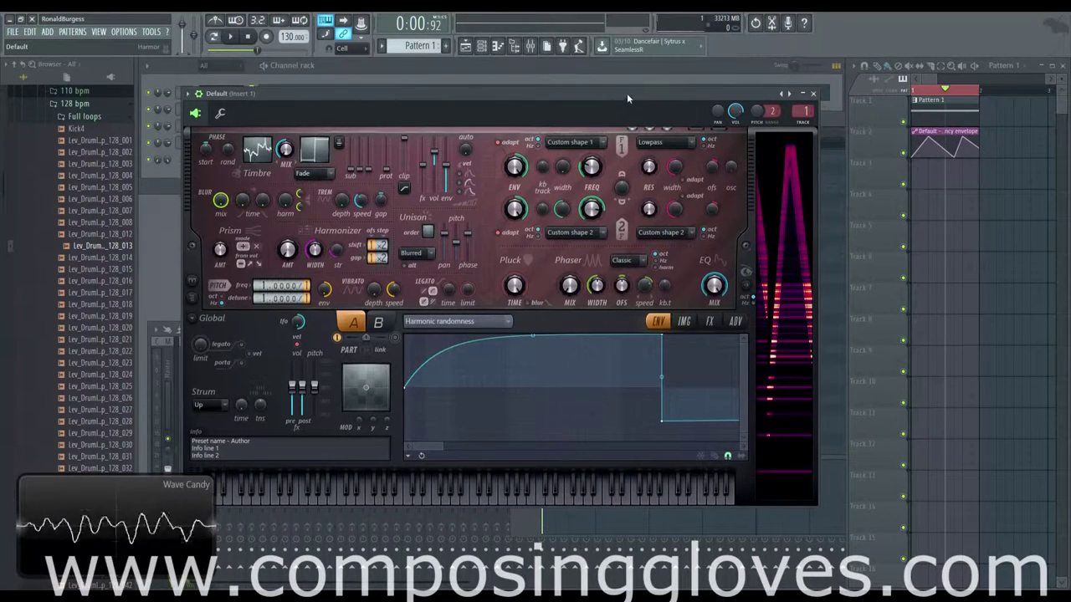
# Step: Move the Harmor window slightly up and to the right
pyautogui.moveTo(627, 93); pyautogui.dragTo(653, 68)
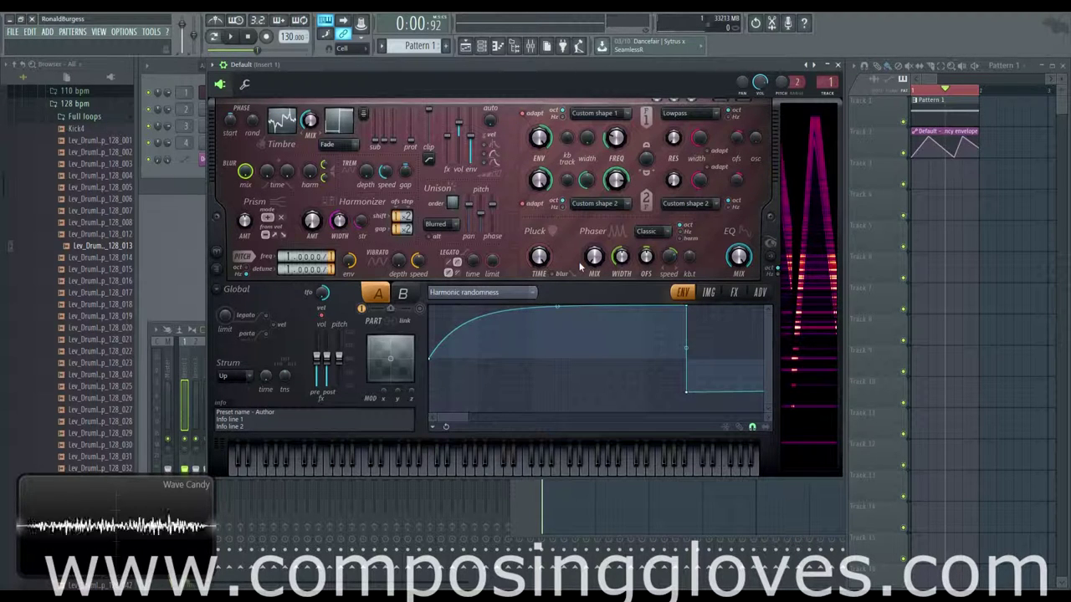
pyautogui.moveTo(552, 65)
pyautogui.mouseDown()
pyautogui.moveTo(540, 70)
pyautogui.moveTo(556, 67)
pyautogui.mouseUp()
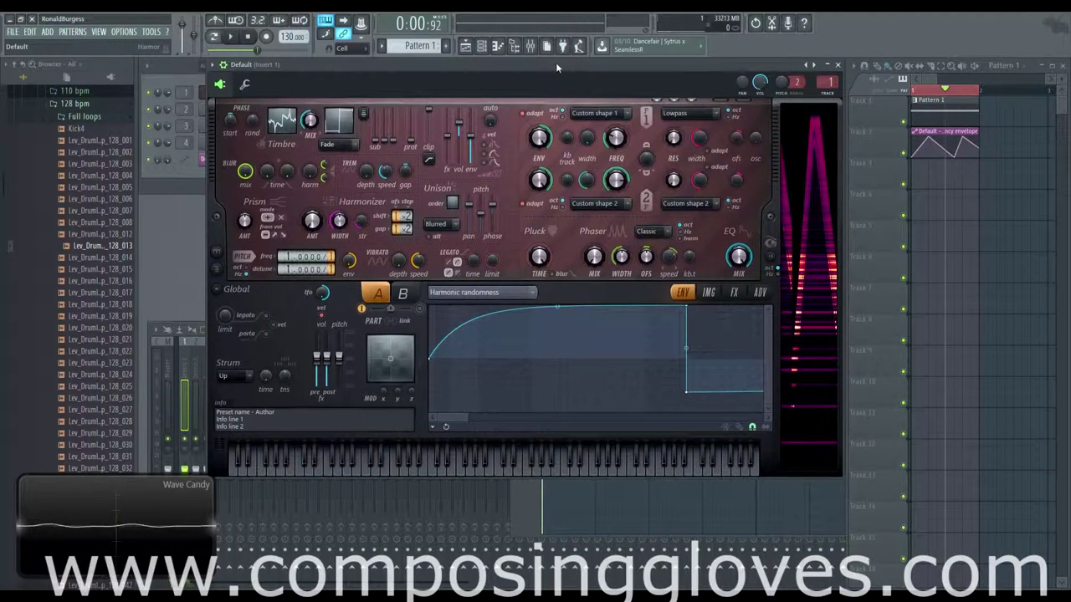